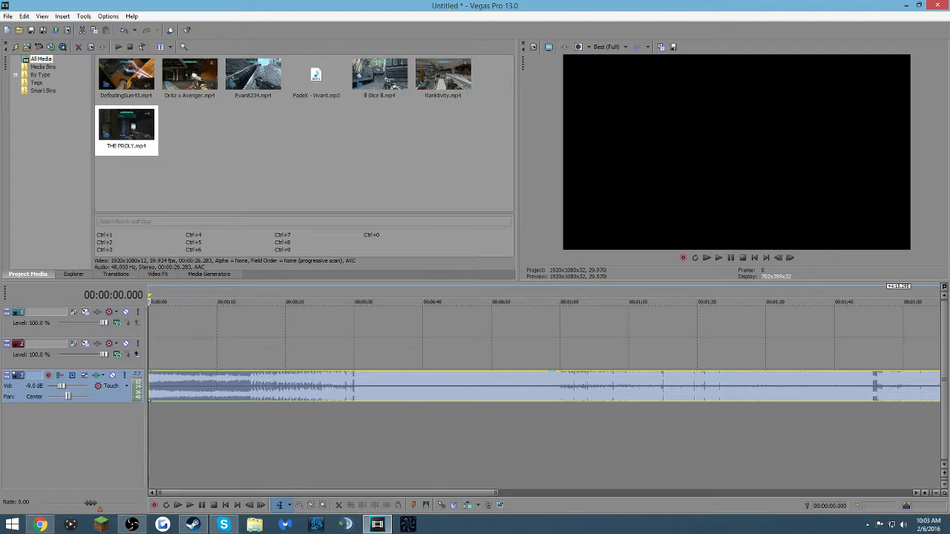
- Review the imported gameplay clips and the FadeX - Vivant.mp3 song in the project media
{"action": "left_click", "coordinate": [362, 386]}
{"action": "left_click", "coordinate": [448, 385]}
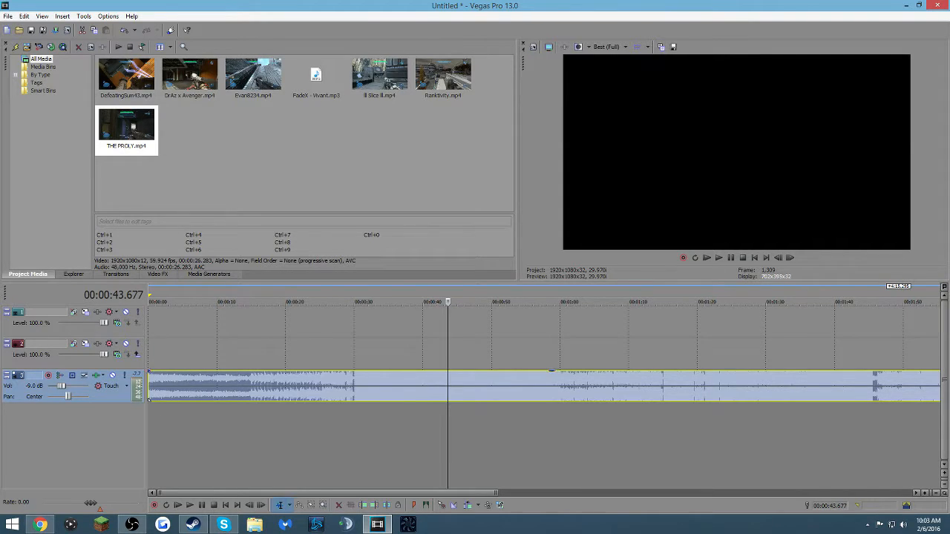
{"action": "left_click", "coordinate": [317, 76]}
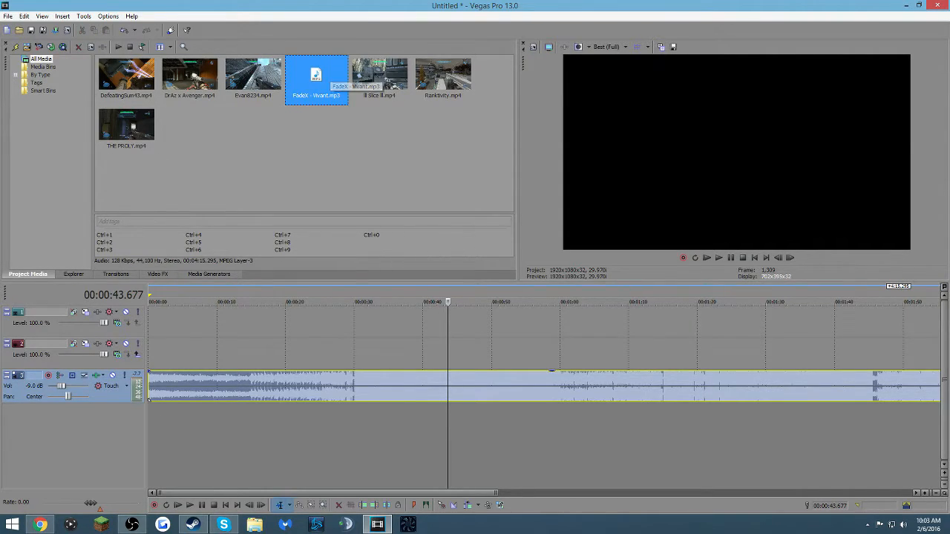
{"action": "left_click", "coordinate": [127, 76]}
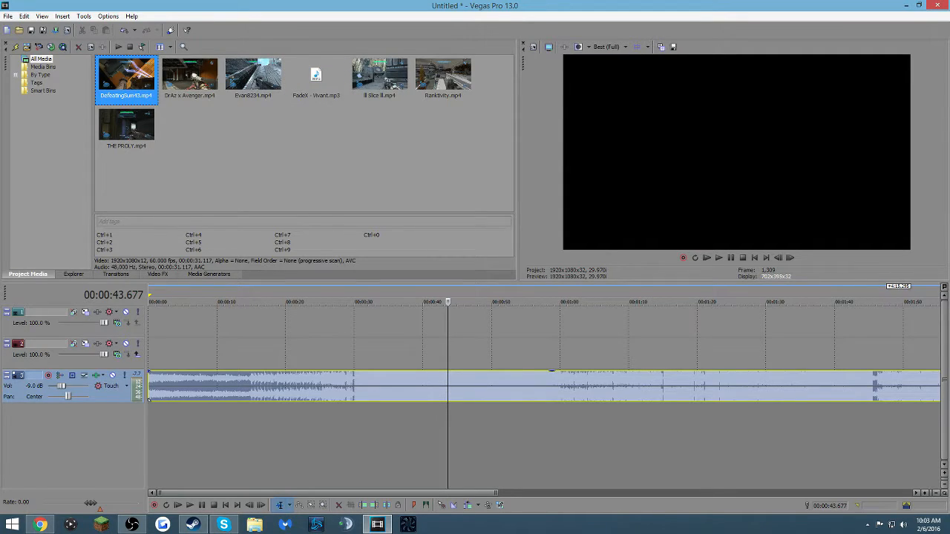
{"action": "left_click", "coordinate": [189, 76]}
{"action": "left_click", "coordinate": [253, 76]}
{"action": "left_click", "coordinate": [443, 76]}
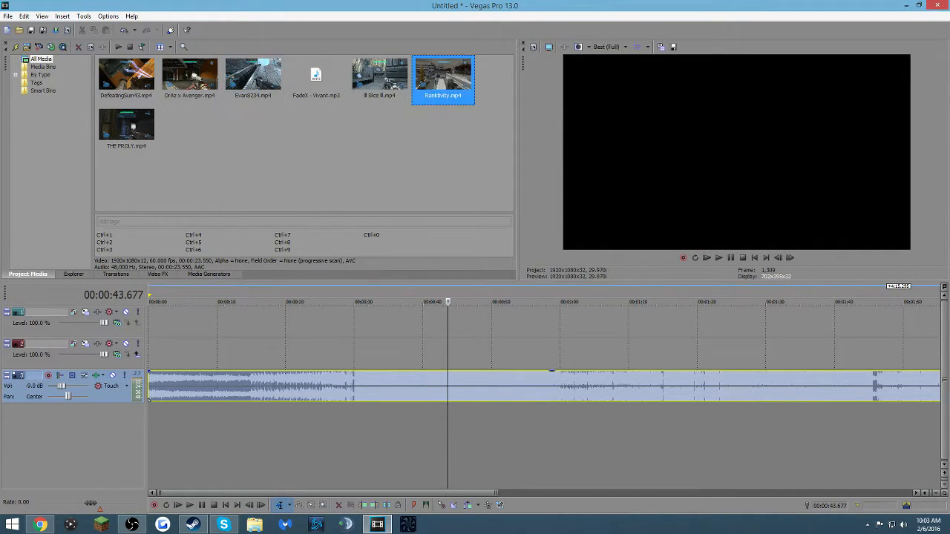
{"action": "left_click", "coordinate": [127, 126]}
{"action": "left_click", "coordinate": [126, 76]}
{"action": "left_click", "coordinate": [253, 77]}
{"action": "left_click", "coordinate": [189, 76]}
{"action": "left_click", "coordinate": [379, 76]}
{"action": "left_click", "coordinate": [443, 77]}
- Examine the song's waveform along its full length on the timeline
{"action": "left_click", "coordinate": [149, 322]}
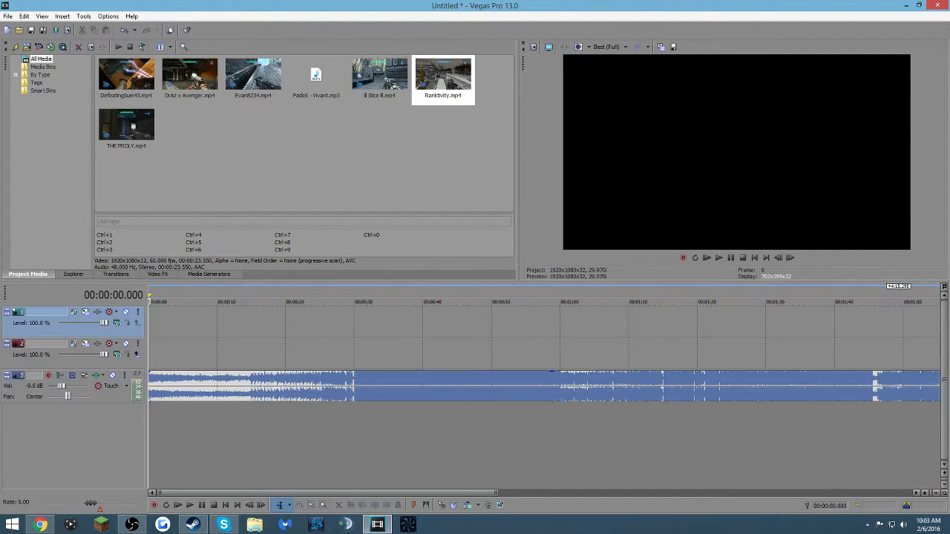
{"action": "scroll", "coordinate": [544, 386], "scroll_direction": "down", "scroll_amount": 2}
{"action": "scroll", "coordinate": [544, 385], "scroll_direction": "up", "scroll_amount": 2}
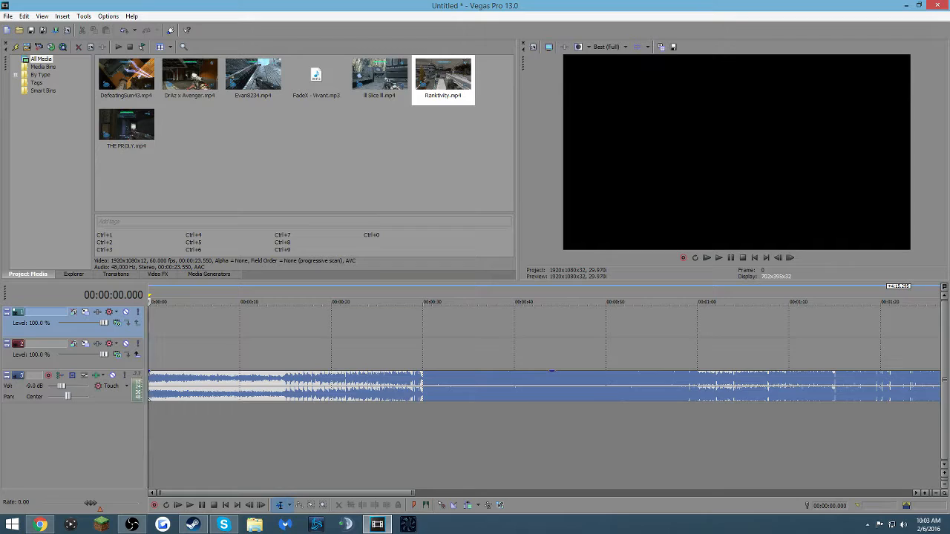
{"action": "scroll", "coordinate": [543, 385], "scroll_direction": "down", "scroll_amount": 2}
{"action": "scroll", "coordinate": [544, 386], "scroll_direction": "down", "scroll_amount": 1}
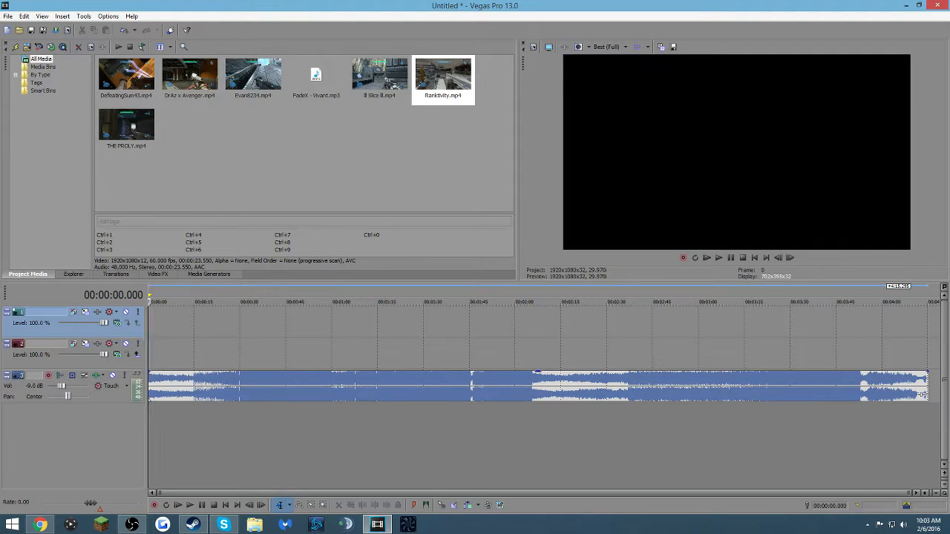
{"action": "key", "text": "Right"}
{"action": "key", "text": "Left"}
- Mark the song's intro, from the start to about 15.2 seconds, as the time selection
{"action": "left_click_drag", "start_coordinate": [221, 334], "coordinate": [148, 334]}
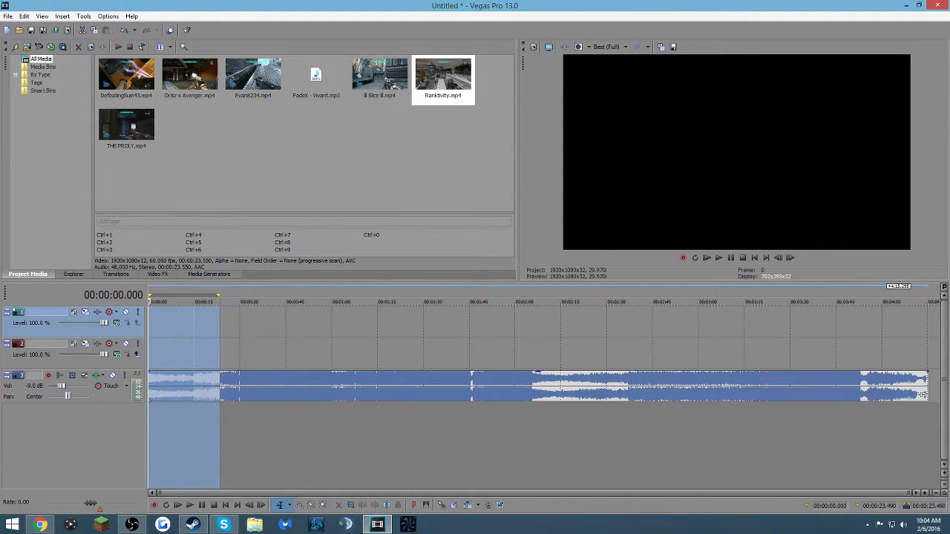
{"action": "scroll", "coordinate": [544, 386], "scroll_direction": "up", "scroll_amount": 1}
{"action": "scroll", "coordinate": [544, 386], "scroll_direction": "up", "scroll_amount": 1}
{"action": "left_click_drag", "start_coordinate": [309, 334], "coordinate": [253, 334]}
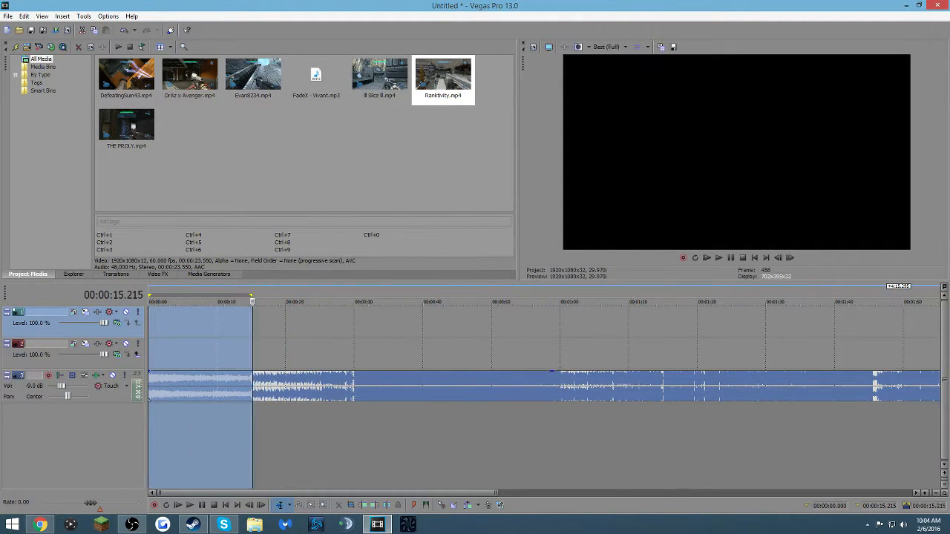
{"action": "left_click", "coordinate": [234, 333]}
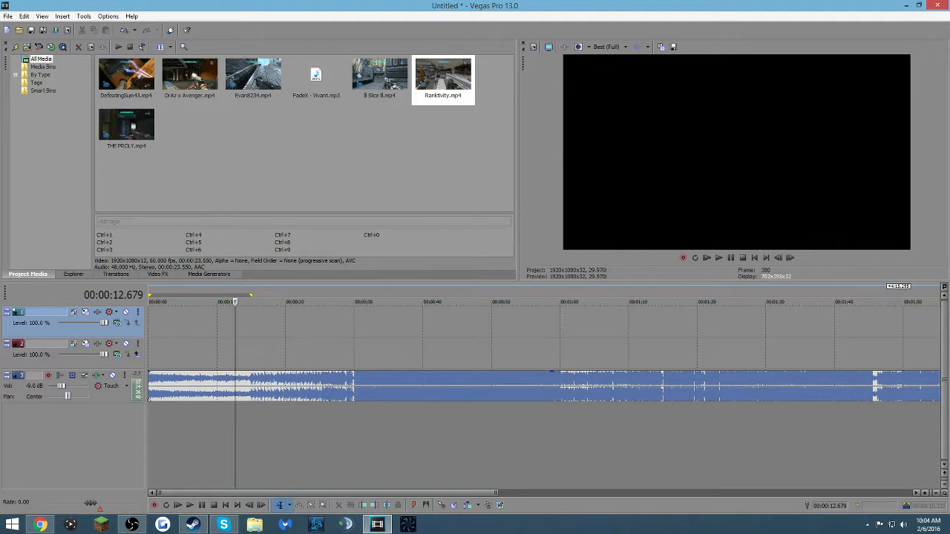
- Examine the song section between about 15 and 30 seconds on the timeline
{"action": "left_click", "coordinate": [253, 353]}
{"action": "left_click_drag", "start_coordinate": [253, 302], "coordinate": [359, 302]}
{"action": "left_click", "coordinate": [356, 386]}
{"action": "left_click", "coordinate": [354, 386]}
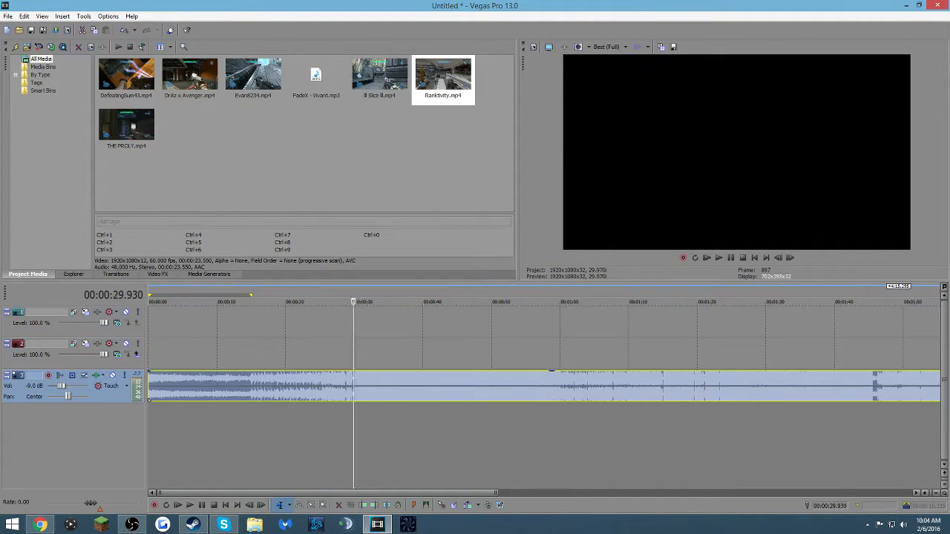
{"action": "left_click", "coordinate": [259, 323]}
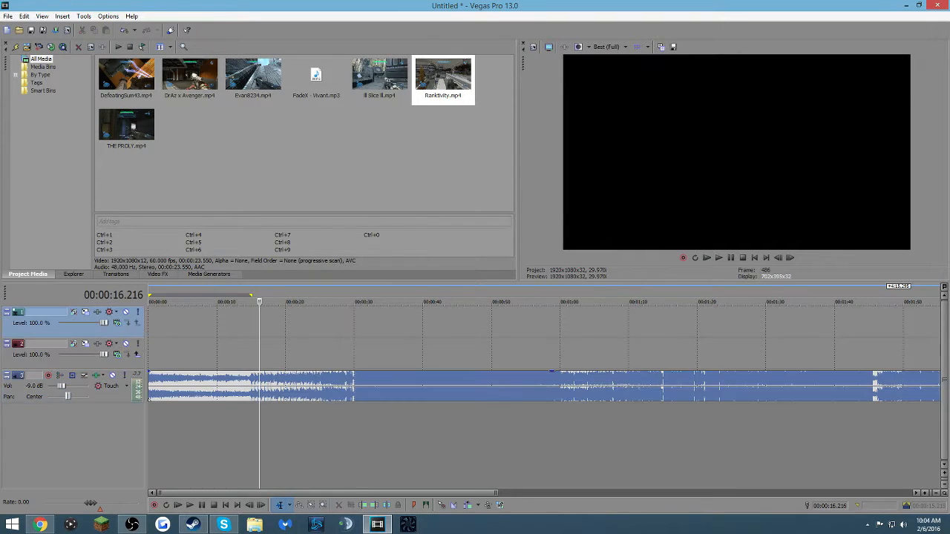
{"action": "left_click", "coordinate": [254, 323]}
{"action": "left_click", "coordinate": [352, 323]}
{"action": "left_click", "coordinate": [357, 323]}
{"action": "left_click", "coordinate": [353, 323]}
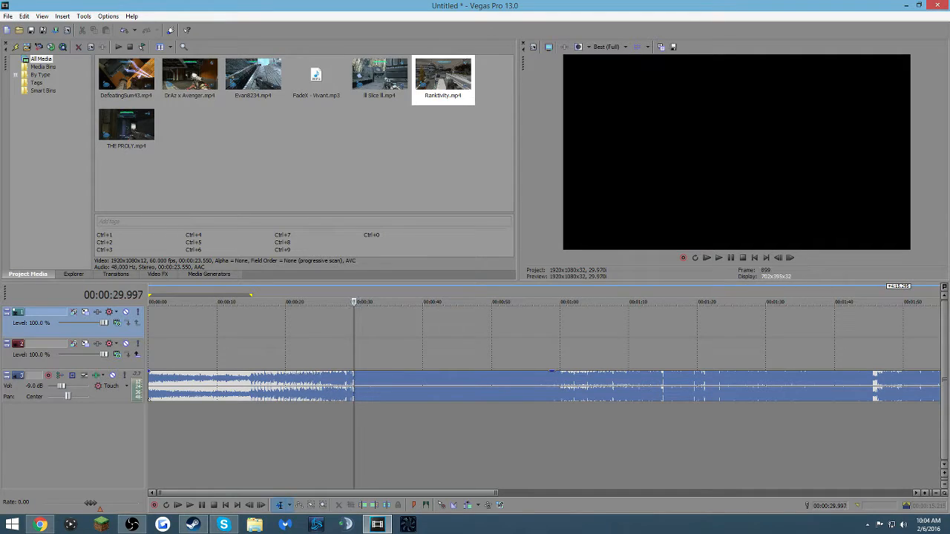
{"action": "key", "text": "Left"}
{"action": "key", "text": "Left"}
{"action": "key", "text": "Left"}
{"action": "key", "text": "Left"}
{"action": "key", "text": "Left"}
{"action": "key", "text": "Down"}
- Look over the gameplay clips available to fill the song's sections
{"action": "left_click", "coordinate": [126, 74]}
{"action": "left_click", "coordinate": [189, 74]}
{"action": "left_click", "coordinate": [316, 74]}
{"action": "left_click", "coordinate": [253, 74]}
{"action": "left_click", "coordinate": [380, 74]}
{"action": "left_click", "coordinate": [380, 149]}
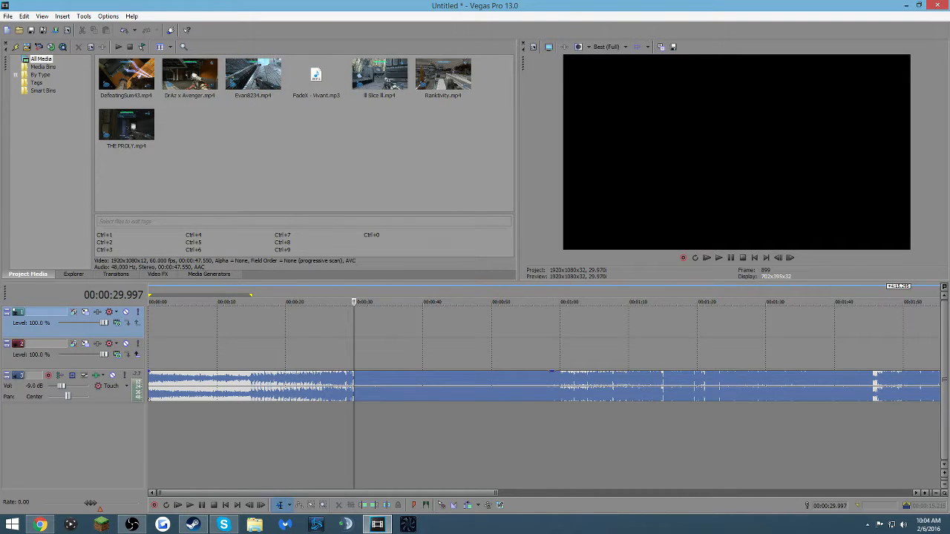
{"action": "left_click", "coordinate": [443, 74]}
{"action": "left_click", "coordinate": [148, 399]}
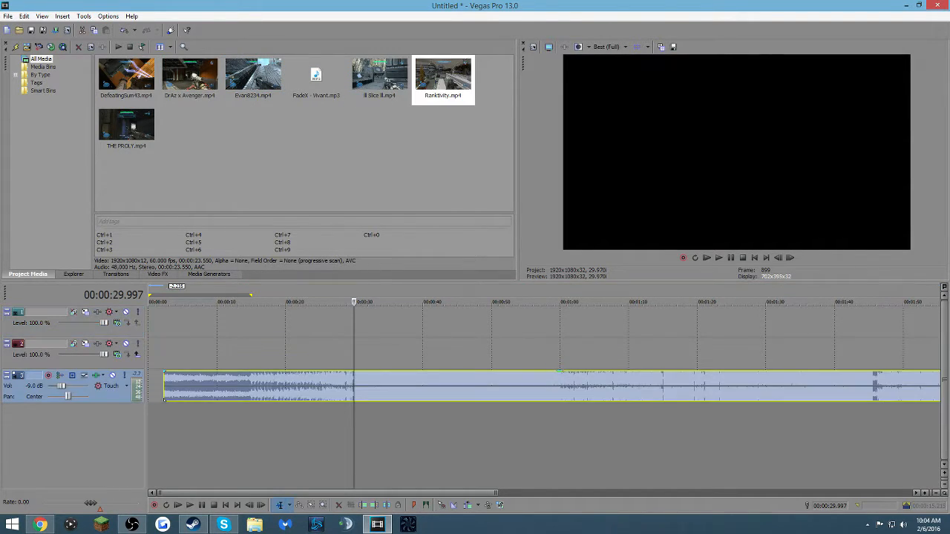
{"action": "left_click", "coordinate": [155, 326]}
{"action": "left_click_drag", "start_coordinate": [154, 326], "coordinate": [282, 327]}
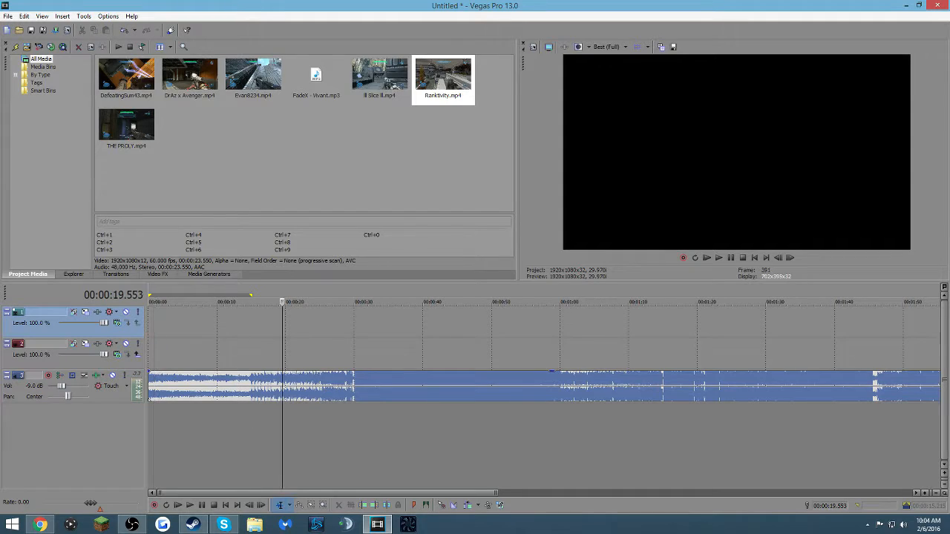
{"action": "left_click", "coordinate": [356, 349]}
{"action": "scroll", "coordinate": [356, 349], "scroll_direction": "down", "scroll_amount": 3}
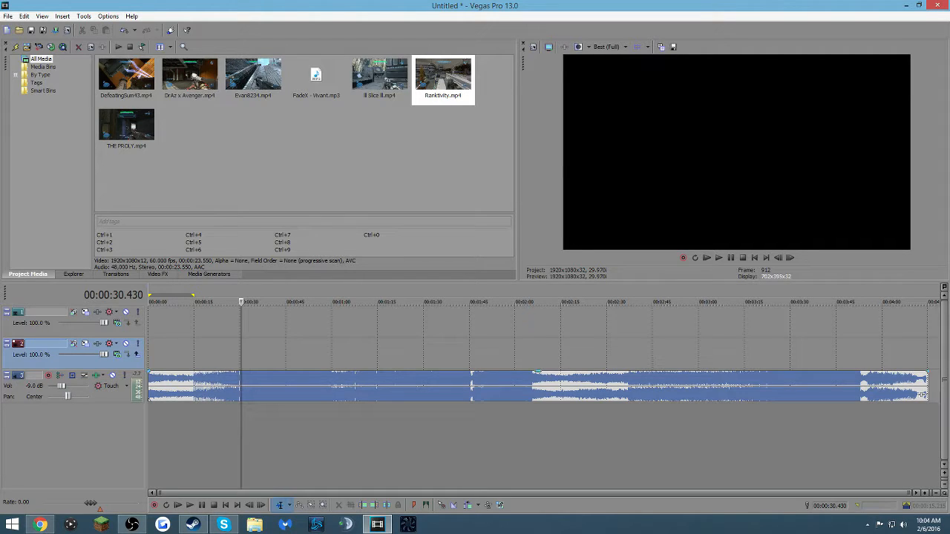
{"action": "key", "text": "ctrl+Home"}
{"action": "scroll", "coordinate": [542, 349], "scroll_direction": "up", "scroll_amount": 3}
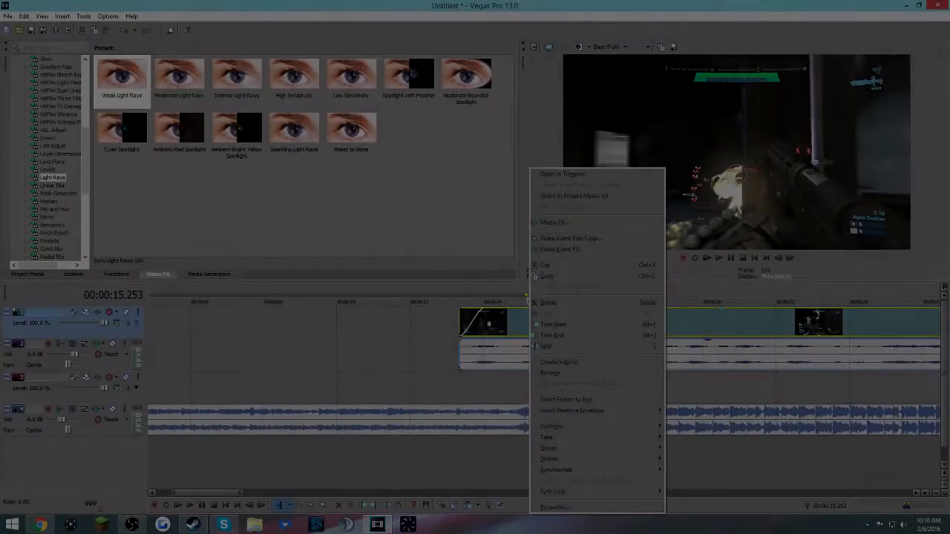
- Inspect the gameplay clip placed on the timeline near its start and end, with the project media shown
{"action": "left_click", "coordinate": [461, 367]}
{"action": "scroll", "coordinate": [460, 367], "scroll_direction": "down", "scroll_amount": 5}
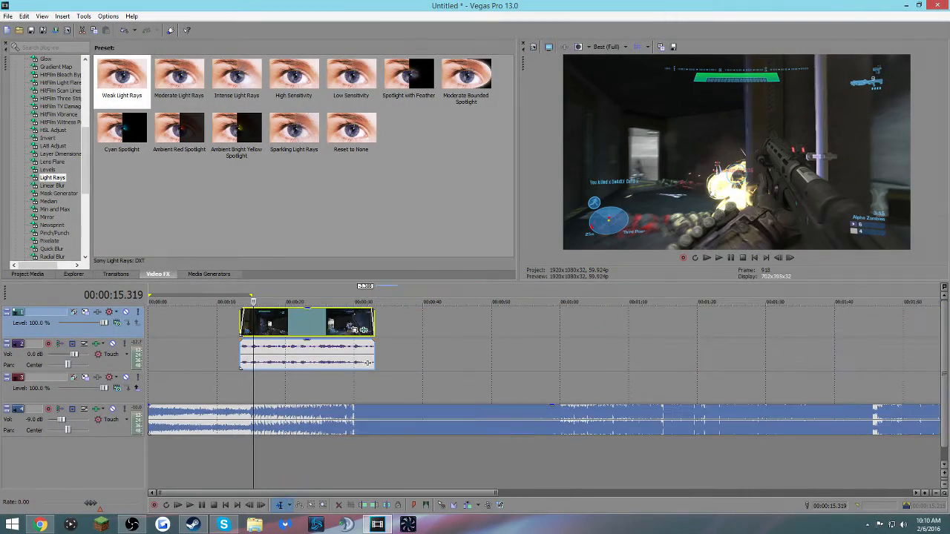
{"action": "left_click", "coordinate": [367, 362]}
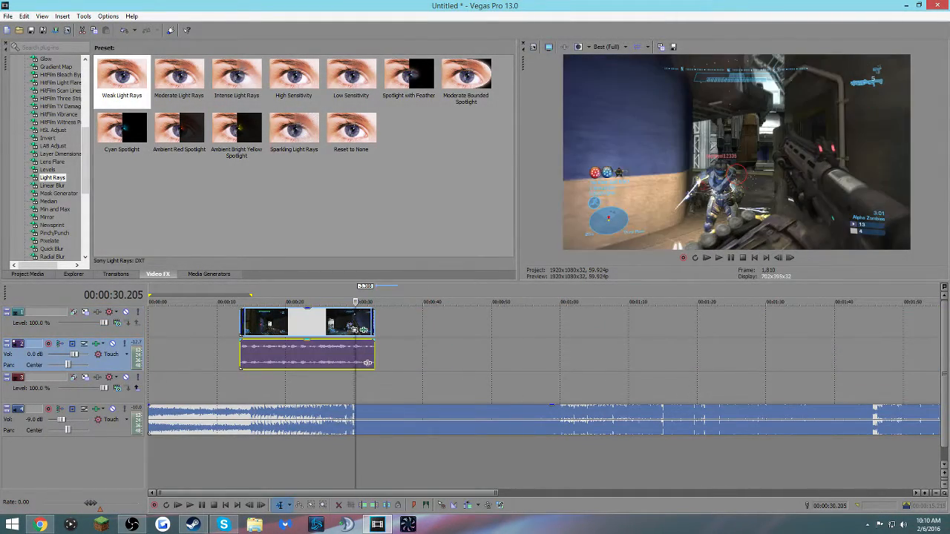
{"action": "key", "text": "alt+6"}
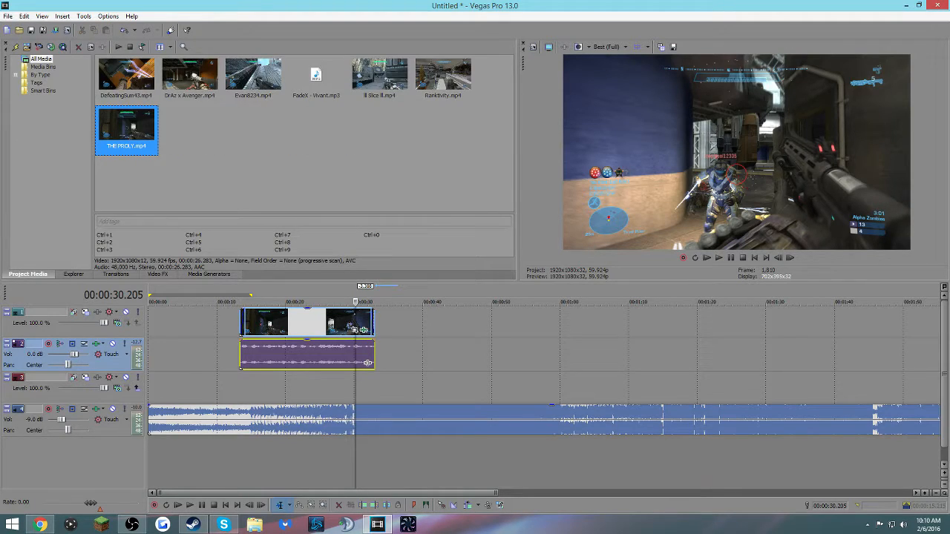
{"action": "left_click", "coordinate": [244, 322]}
- Insert two new empty video tracks above the gameplay clip
{"action": "right_click", "coordinate": [136, 461]}
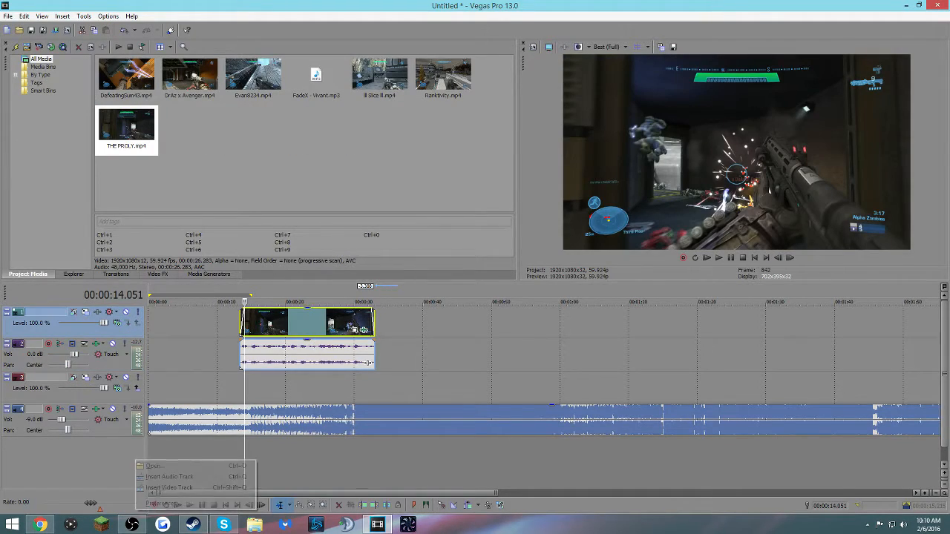
{"action": "left_click", "coordinate": [169, 488]}
{"action": "right_click", "coordinate": [119, 431]}
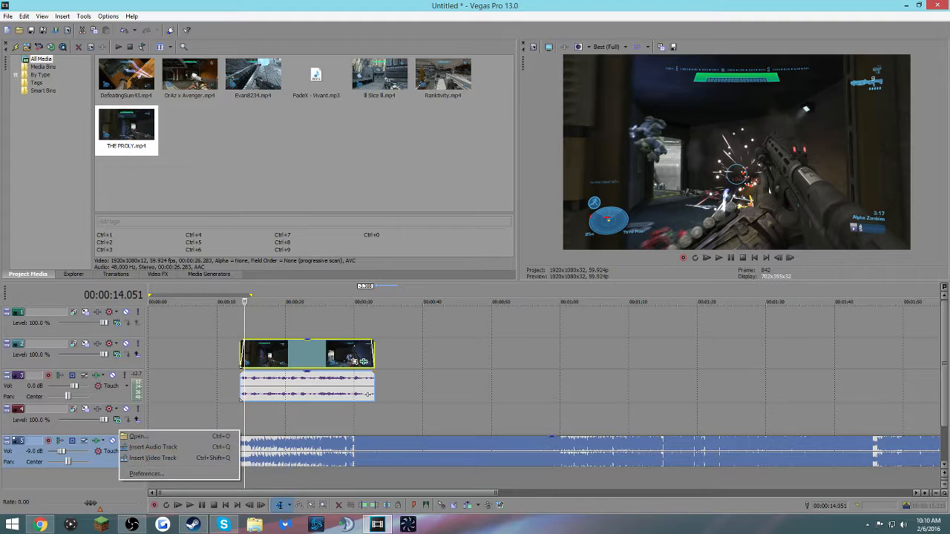
{"action": "left_click", "coordinate": [152, 458]}
- Add a white Solid Color generated clip at the start of the topmost video track, keeping its default settings
{"action": "key", "text": "alt+9"}
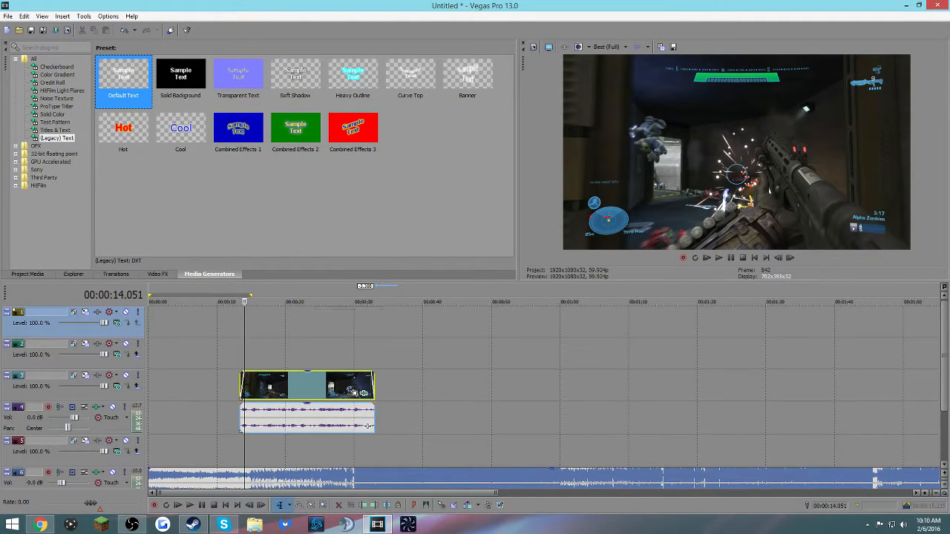
{"action": "key", "text": "Up"}
{"action": "key", "text": "Up"}
{"action": "key", "text": "Up"}
{"action": "key", "text": "Up"}
{"action": "key", "text": "Down"}
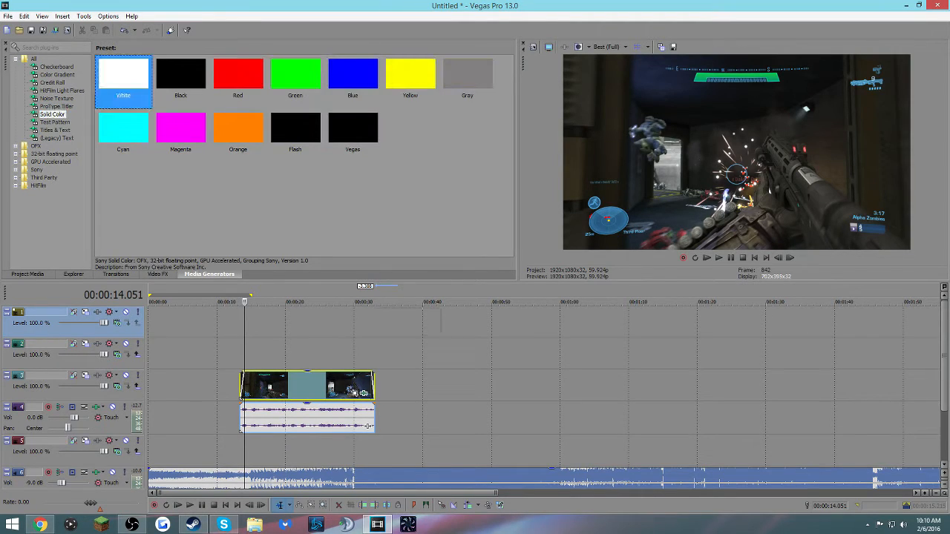
{"action": "key", "text": "Return"}
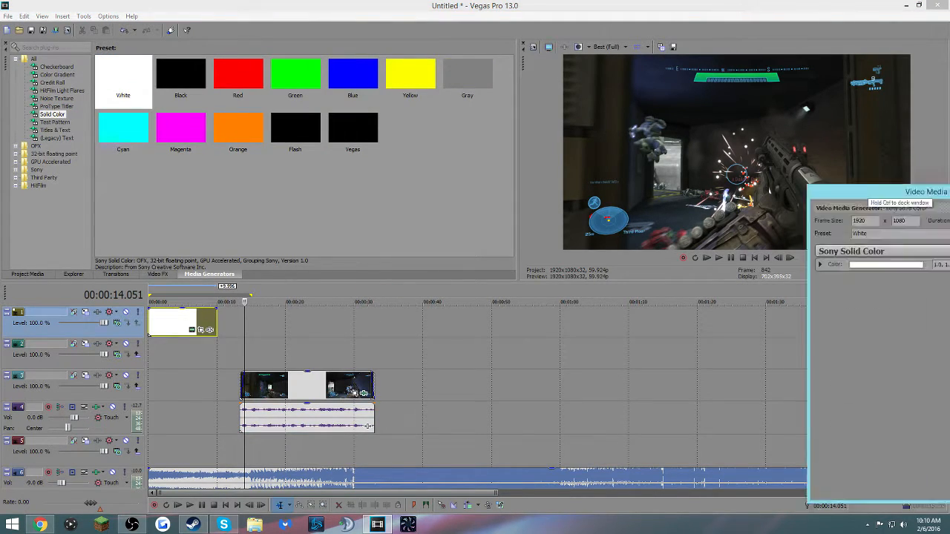
{"action": "key", "text": "Escape"}
- Extend the white solid clip to the end of the song at about 4:15.290
{"action": "left_click_drag", "start_coordinate": [217, 319], "coordinate": [540, 326]}
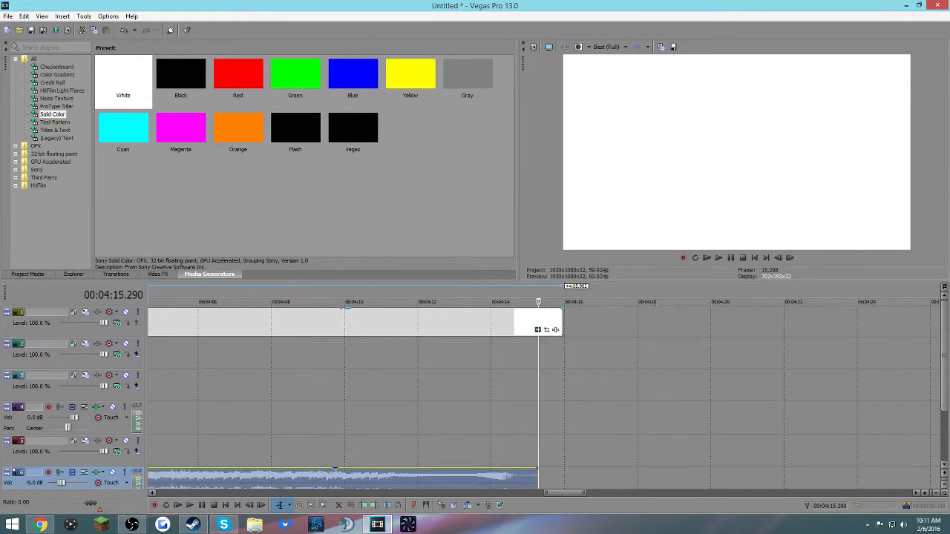
{"action": "scroll", "coordinate": [540, 326], "scroll_direction": "up", "scroll_amount": 2}
{"action": "scroll", "coordinate": [149, 334], "scroll_direction": "down", "scroll_amount": 4}
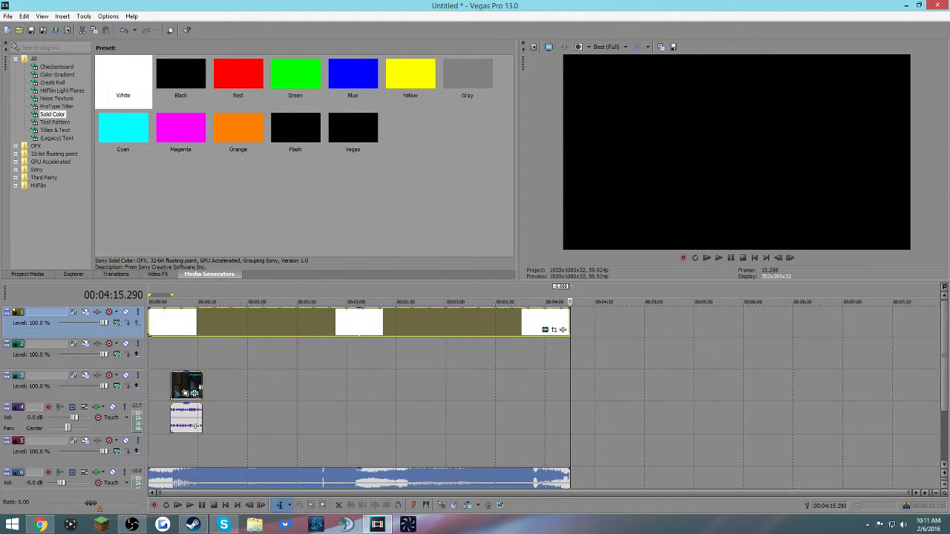
- Set the compositing mode of the white solid's track to Multiply (Mask)
{"action": "left_click", "coordinate": [171, 331]}
{"action": "scroll", "coordinate": [171, 330], "scroll_direction": "up", "scroll_amount": 3}
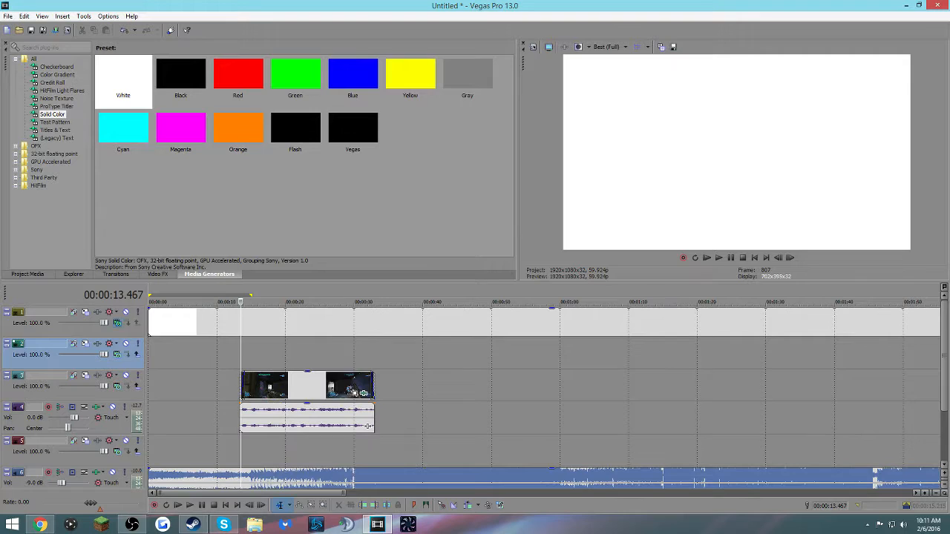
{"action": "left_click", "coordinate": [117, 323]}
{"action": "key", "text": "Down"}
{"action": "key", "text": "Down"}
{"action": "key", "text": "Down"}
{"action": "key", "text": "Down"}
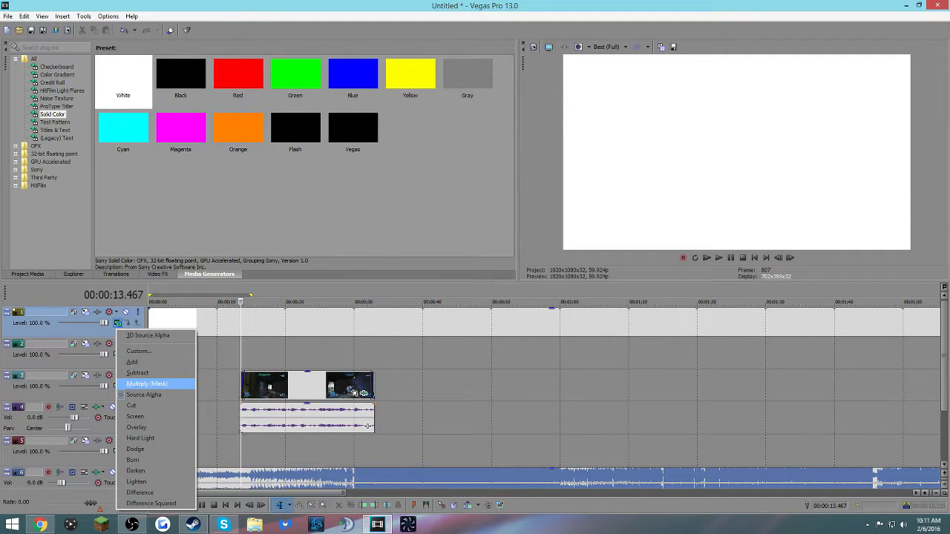
{"action": "key", "text": "Return"}
- Reduce the white solid's pan/crop frame height to about 899.5, keeping the width at 1,920, to create letterbox bars
{"action": "right_click", "coordinate": [248, 322]}
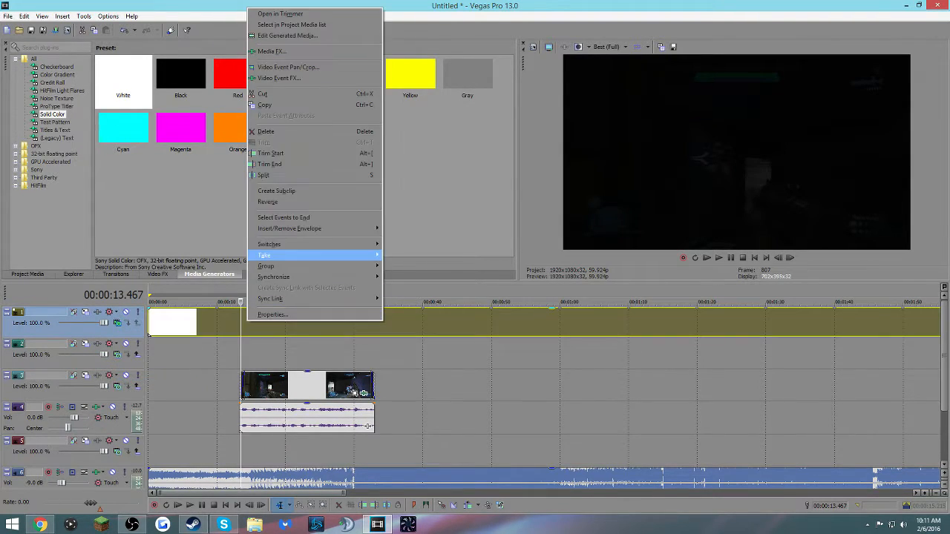
{"action": "left_click", "coordinate": [258, 321]}
{"action": "right_click", "coordinate": [258, 321]}
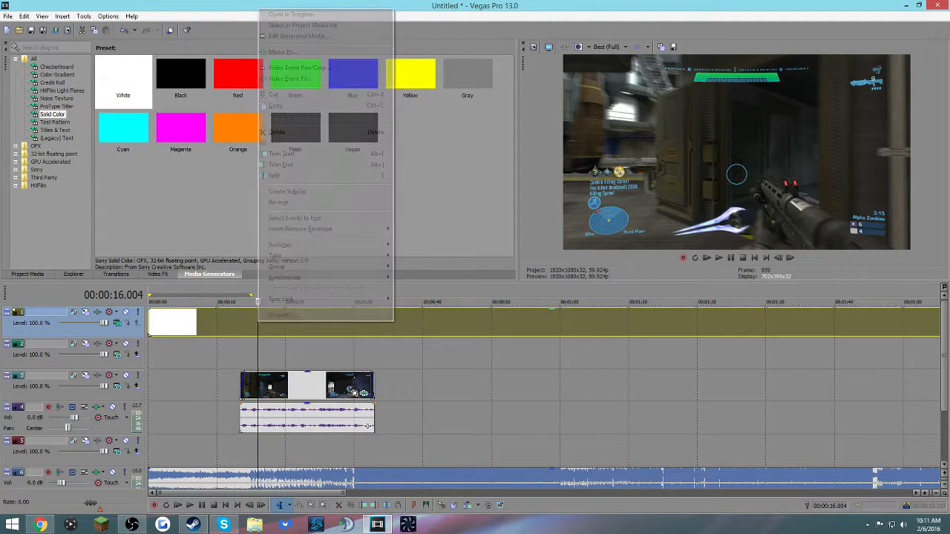
{"action": "left_click", "coordinate": [297, 67]}
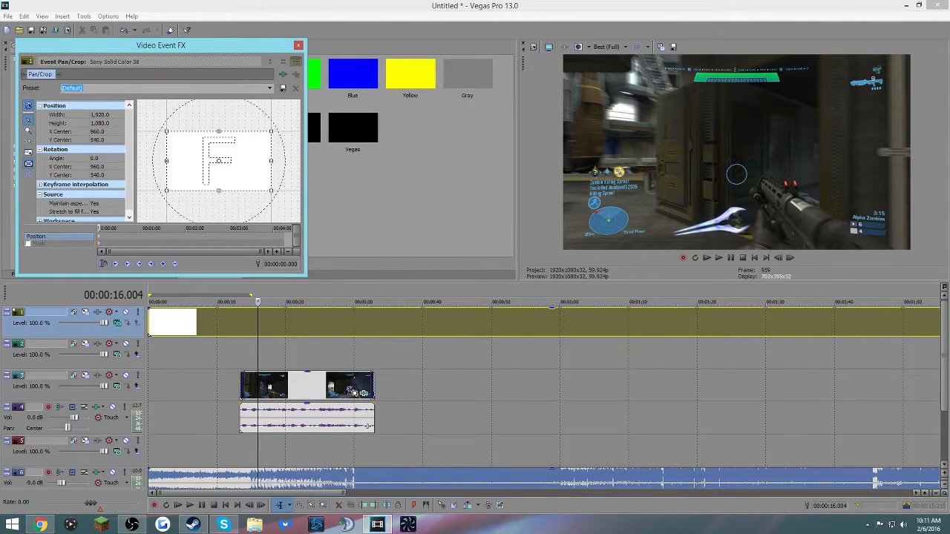
{"action": "left_click_drag", "start_coordinate": [219, 190], "coordinate": [219, 185]}
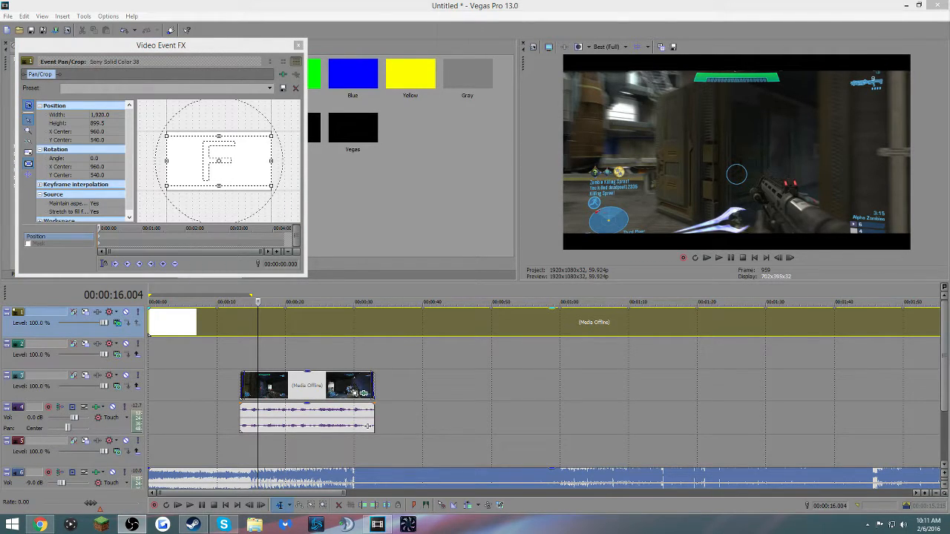
{"action": "left_click", "coordinate": [297, 45]}
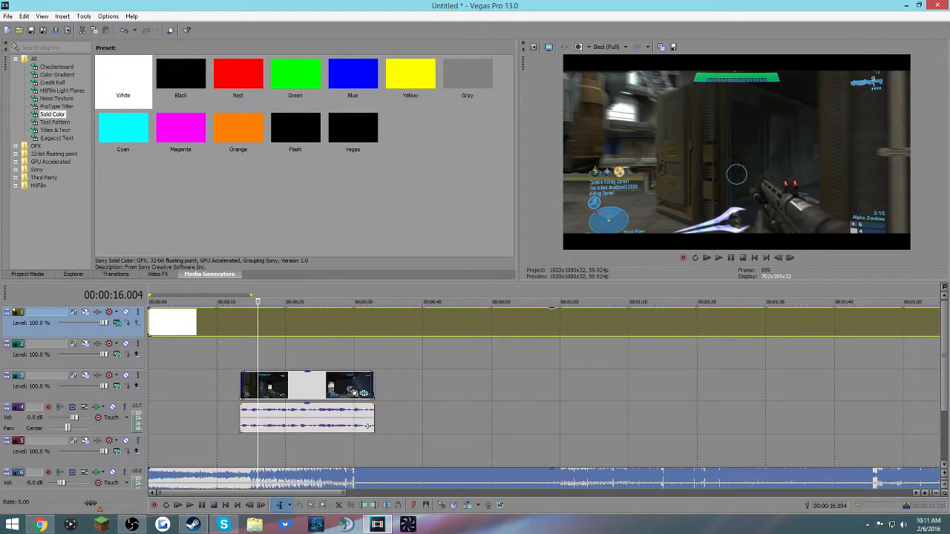
- Play the gameplay clip from just before its start to examine where the first kill falls against the song
{"action": "left_click", "coordinate": [241, 385]}
{"action": "scroll", "coordinate": [242, 386], "scroll_direction": "up", "scroll_amount": 3}
{"action": "scroll", "coordinate": [544, 393], "scroll_direction": "up", "scroll_amount": 1}
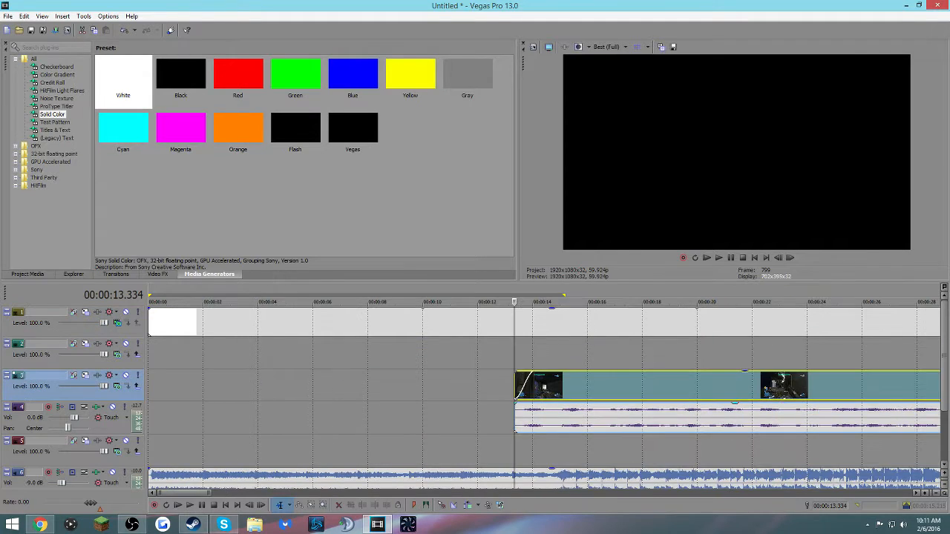
{"action": "left_click", "coordinate": [570, 417]}
{"action": "left_click", "coordinate": [553, 418]}
{"action": "left_click", "coordinate": [494, 418]}
{"action": "key", "text": "space"}
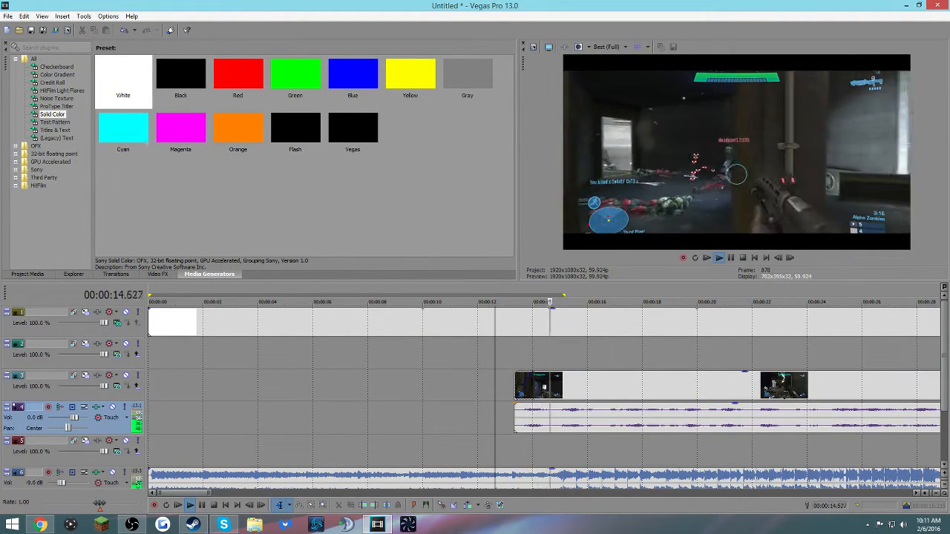
{"action": "key", "text": "space"}
- Examine the gameplay frames and song waveform around 15 seconds to compare the kill with the beat
{"action": "left_click", "coordinate": [566, 385]}
{"action": "left_click", "coordinate": [569, 385]}
{"action": "left_click", "coordinate": [567, 385]}
{"action": "left_click", "coordinate": [568, 385]}
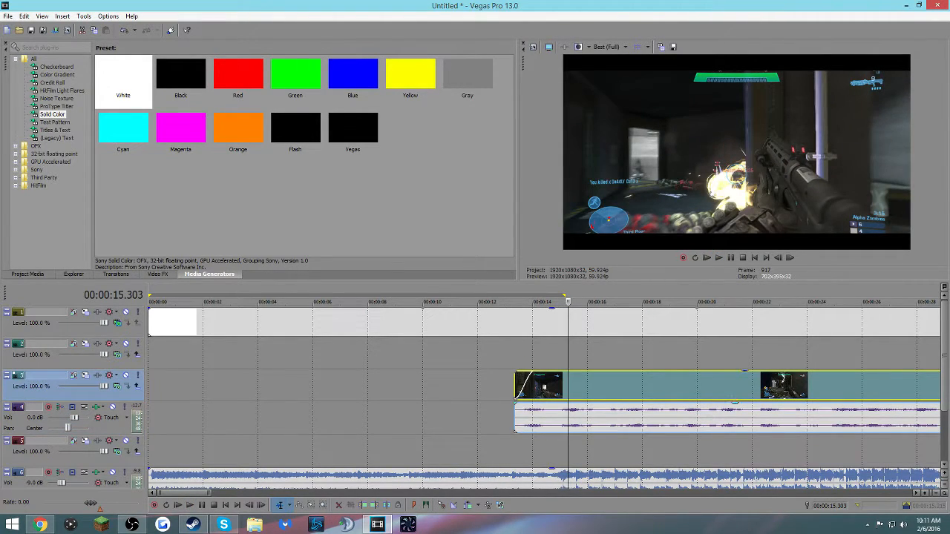
{"action": "left_click", "coordinate": [567, 418]}
{"action": "left_click", "coordinate": [562, 418]}
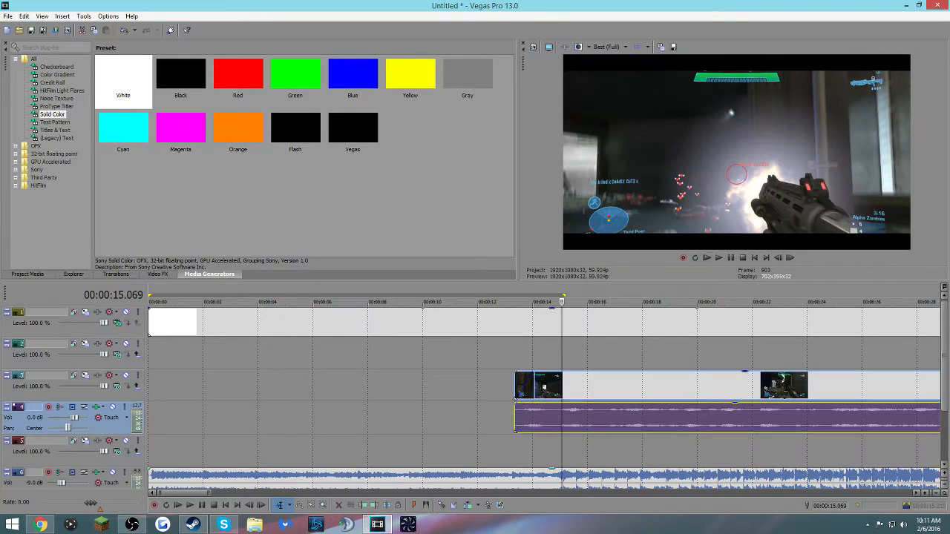
{"action": "left_click", "coordinate": [562, 477]}
{"action": "key", "text": "space"}
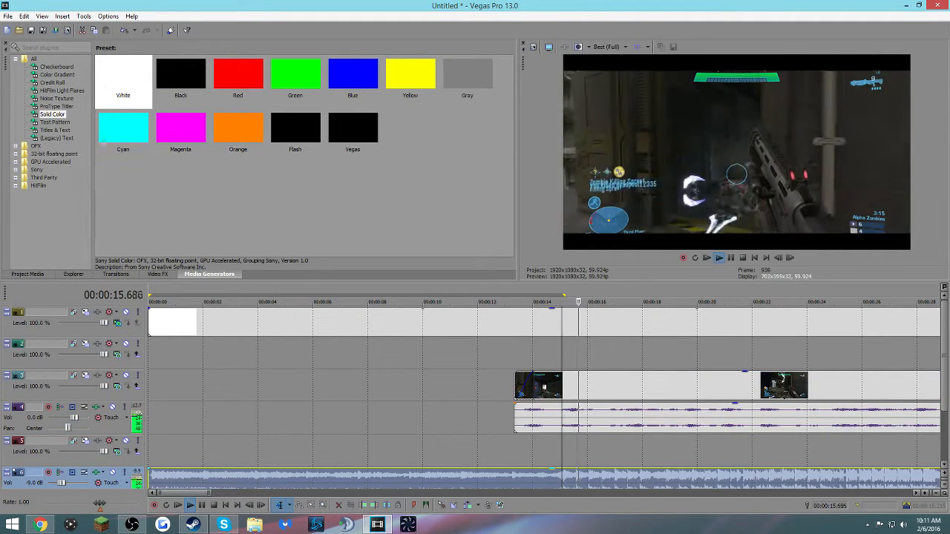
{"action": "key", "text": "space"}
{"action": "key", "text": "Right"}
{"action": "double_click", "coordinate": [563, 476]}
{"action": "left_click", "coordinate": [563, 476]}
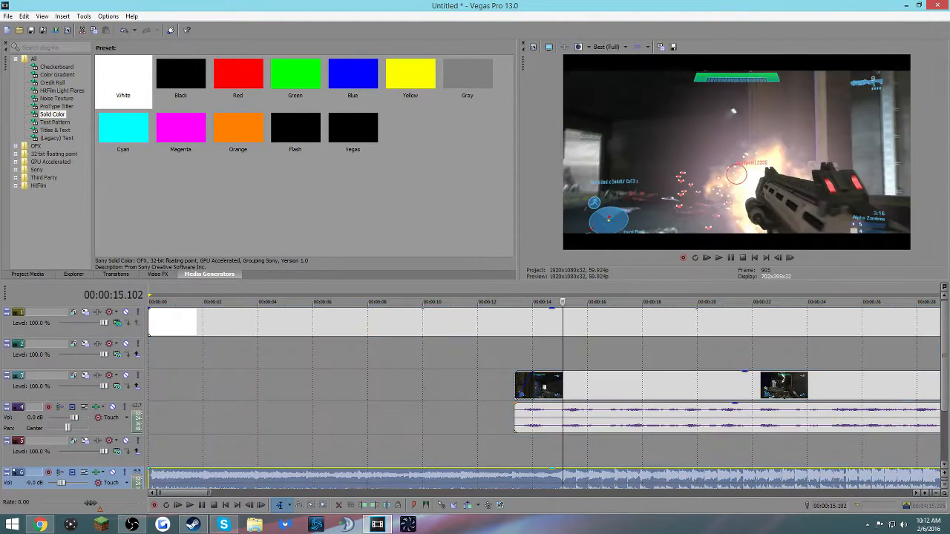
- Split the gameplay clip at the kill at about 00:00:15.253
{"action": "scroll", "coordinate": [544, 393], "scroll_direction": "up", "scroll_amount": 2}
{"action": "left_click", "coordinate": [538, 418]}
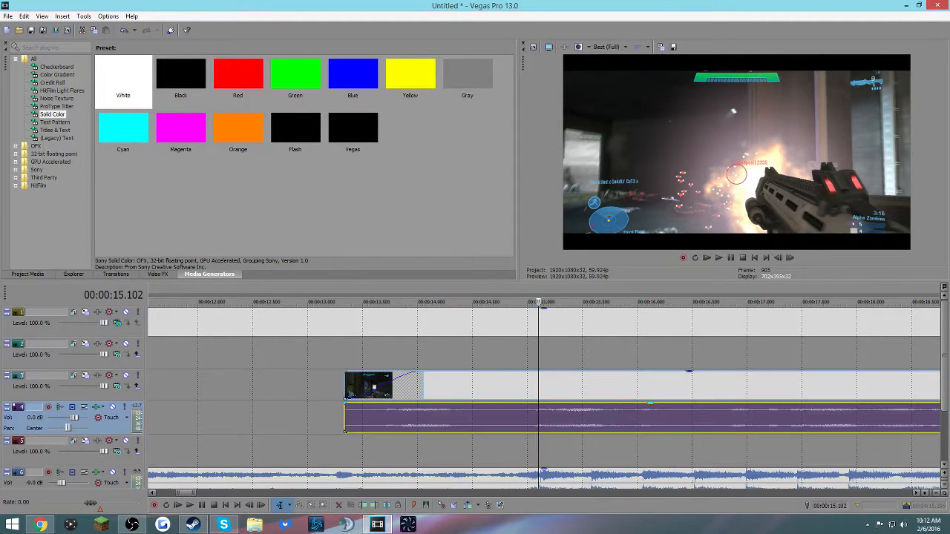
{"action": "left_click", "coordinate": [553, 385]}
{"action": "key", "text": "Right"}
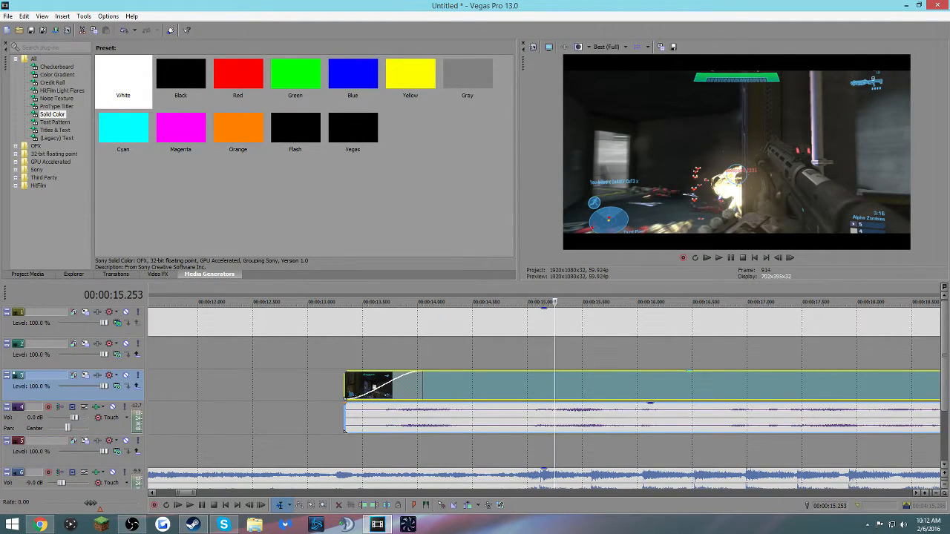
{"action": "right_click", "coordinate": [554, 383]}
{"action": "left_click", "coordinate": [594, 217]}
{"action": "scroll", "coordinate": [547, 425], "scroll_direction": "down", "scroll_amount": 3}
- Split the gameplay clip again at 00:00:16.437 to isolate a short segment after the first kill
{"action": "key", "text": "space"}
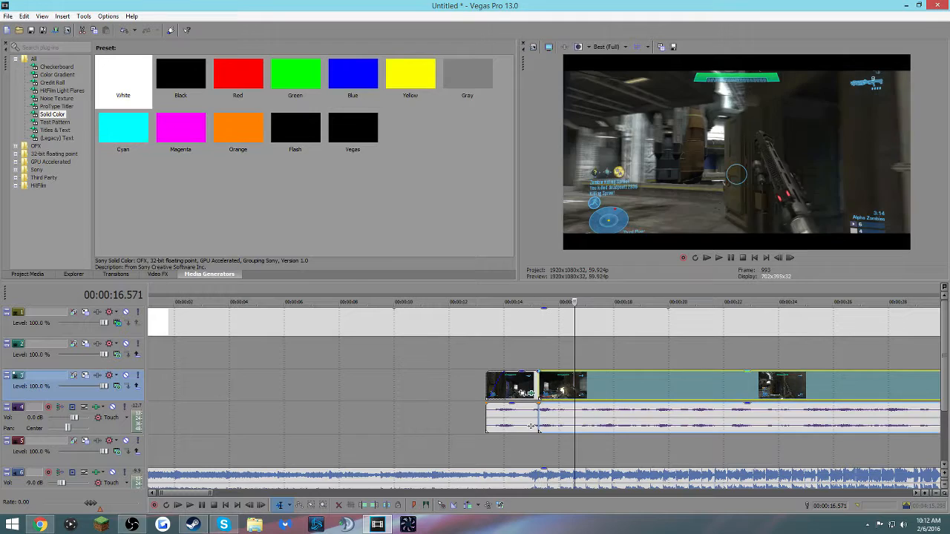
{"action": "right_click", "coordinate": [571, 386]}
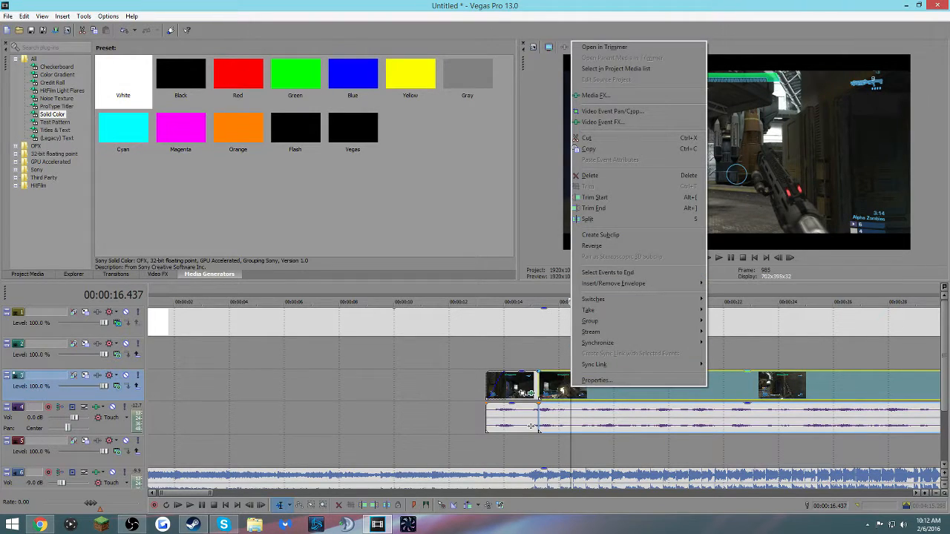
{"action": "left_click", "coordinate": [593, 219]}
- Animate the short segment's pan/crop from a 1,804.8 by 1,003.2 frame at its start to the restored full frame at 00:00:01.185
{"action": "left_click", "coordinate": [555, 393]}
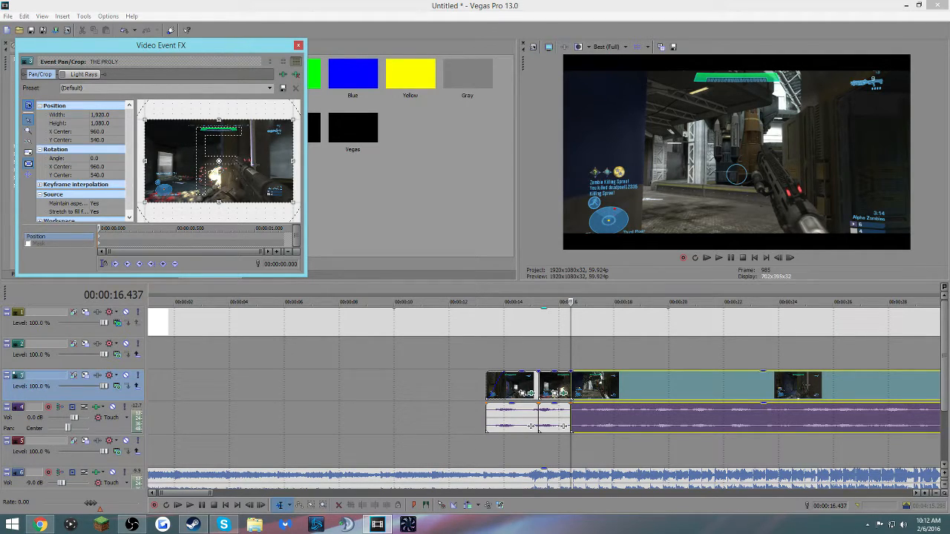
{"action": "left_click_drag", "start_coordinate": [293, 201], "coordinate": [288, 199]}
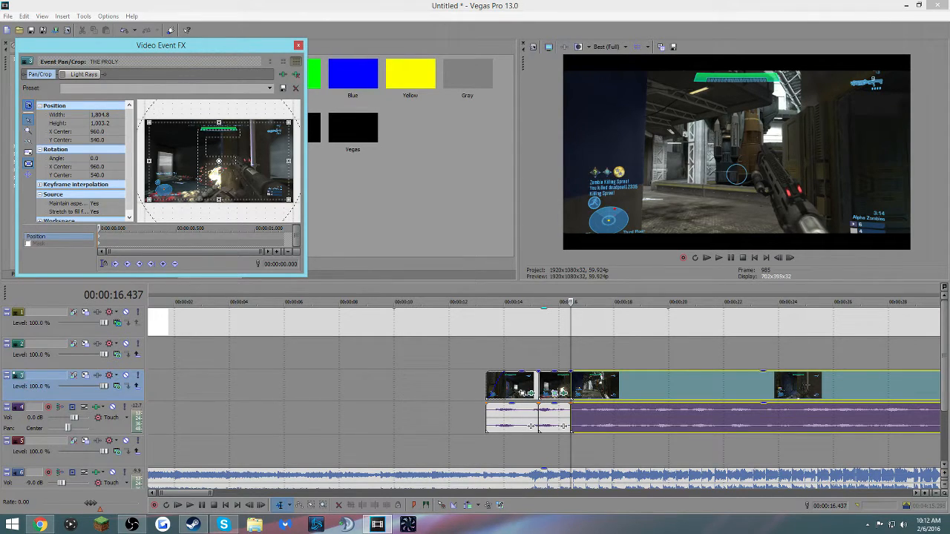
{"action": "left_click", "coordinate": [284, 229]}
{"action": "right_click", "coordinate": [264, 165]}
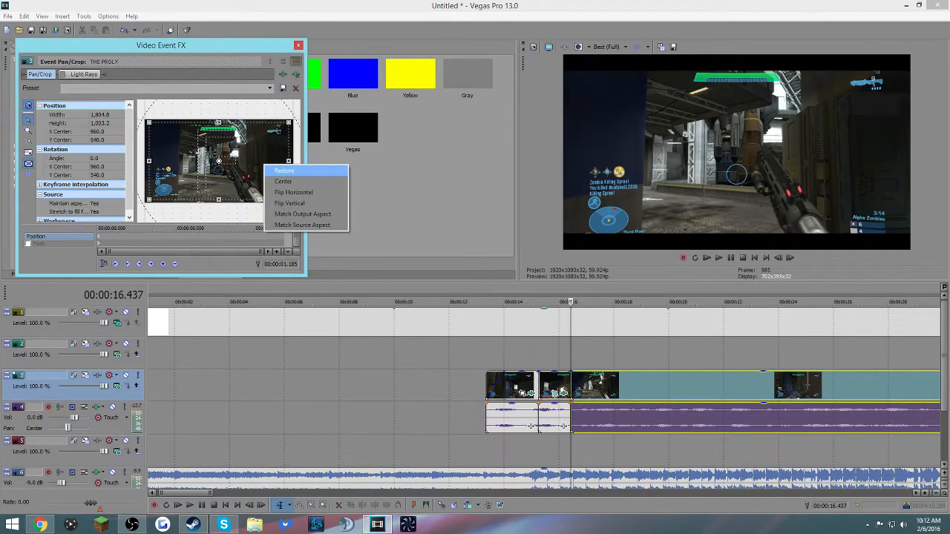
{"action": "left_click", "coordinate": [284, 170]}
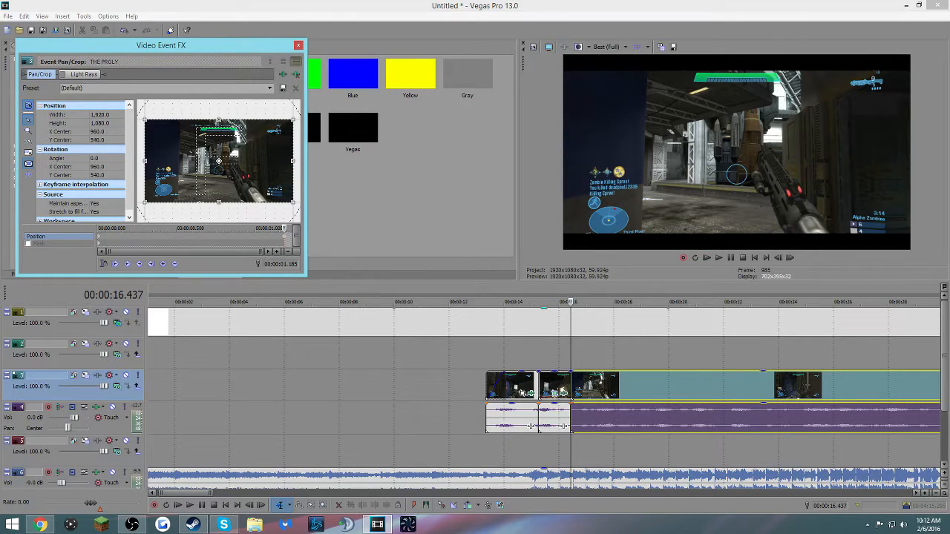
{"action": "left_click", "coordinate": [298, 45]}
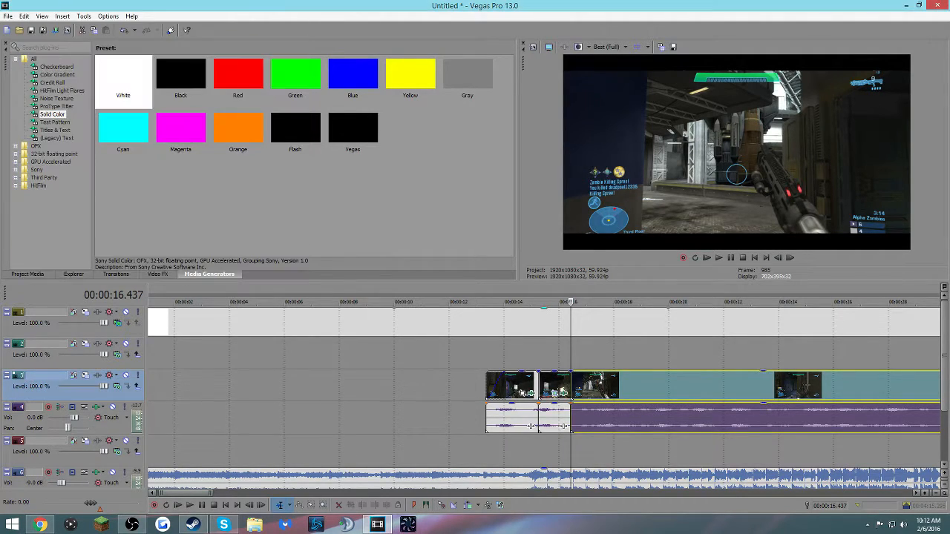
- Play back the start of the gameplay to check the zoom on the short segment
{"action": "left_click", "coordinate": [490, 352]}
{"action": "key", "text": "space"}
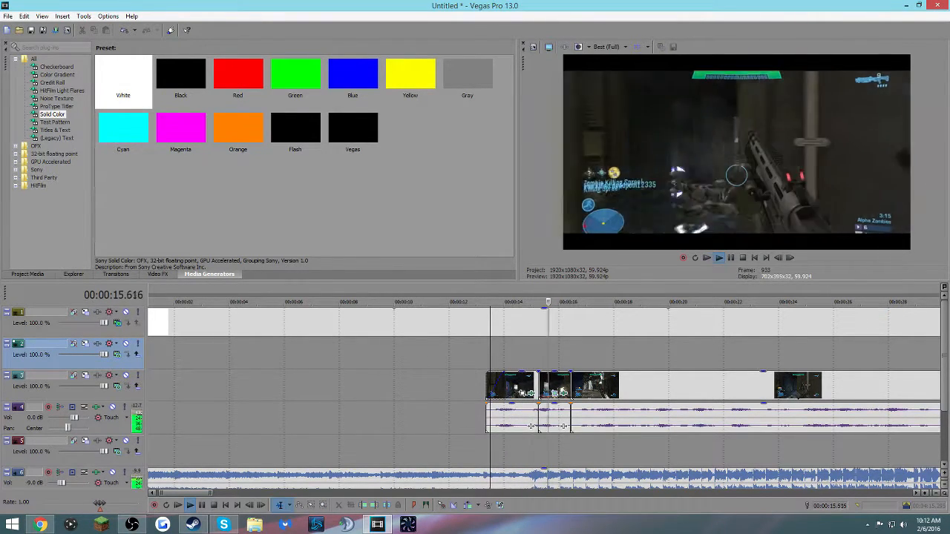
{"action": "key", "text": "space"}
- Apply the default Brightness and Contrast effect to the short gameplay segment
{"action": "left_click", "coordinate": [539, 428]}
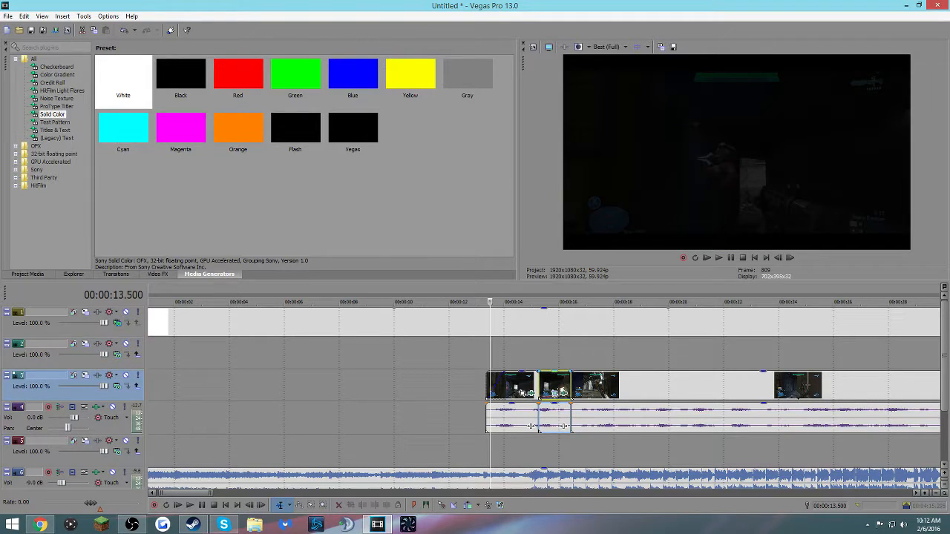
{"action": "left_click", "coordinate": [550, 386]}
{"action": "left_click", "coordinate": [157, 274]}
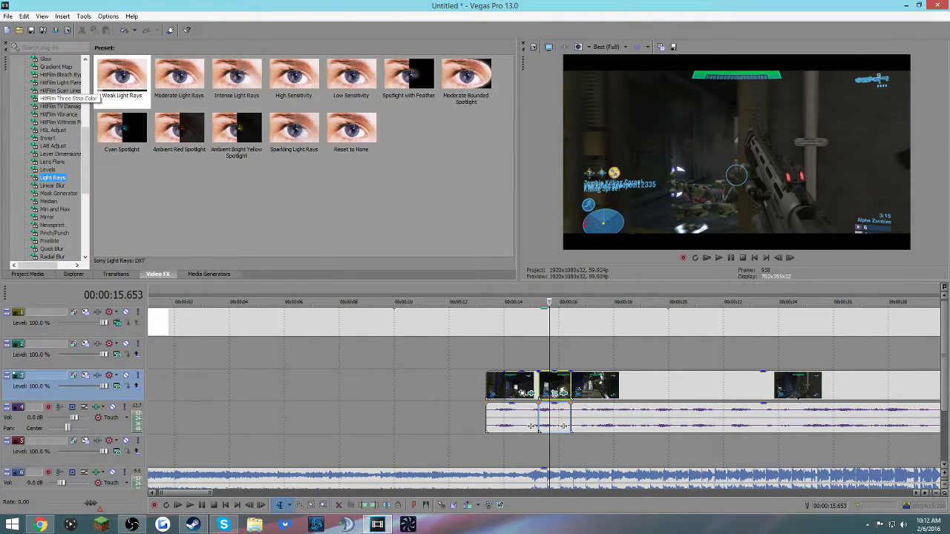
{"action": "scroll", "coordinate": [52, 149], "scroll_direction": "up", "scroll_amount": 8}
{"action": "left_click", "coordinate": [52, 98]}
{"action": "left_click", "coordinate": [122, 77]}
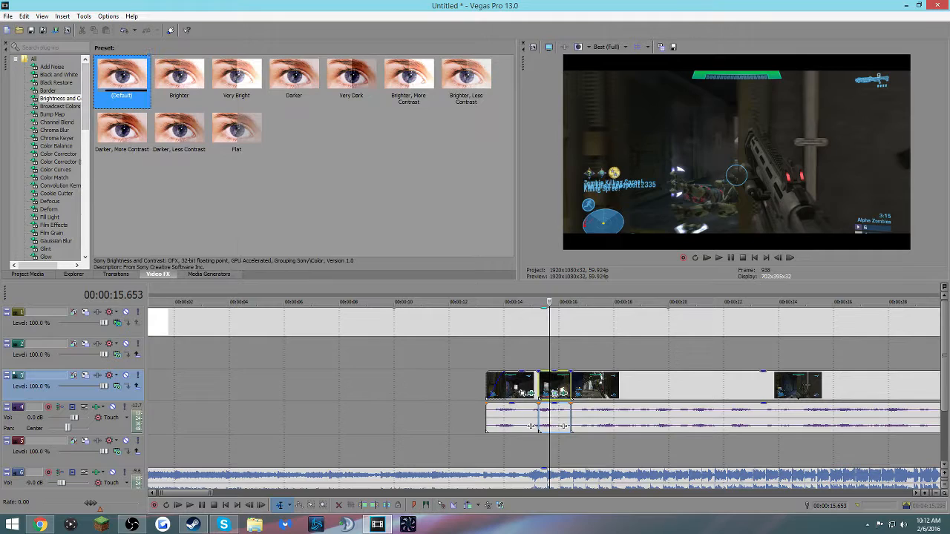
{"action": "left_click_drag", "start_coordinate": [555, 391], "coordinate": [555, 391]}
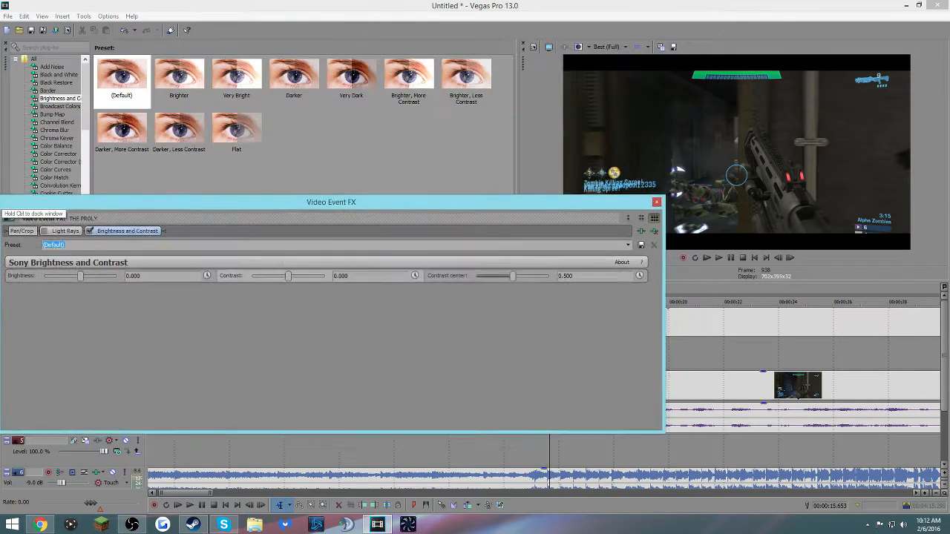
- Set the segment's starting brightness to 0.265 and contrast to 0.823, with keyframe animation enabled for both
{"action": "left_click_drag", "start_coordinate": [67, 178], "coordinate": [77, 178]}
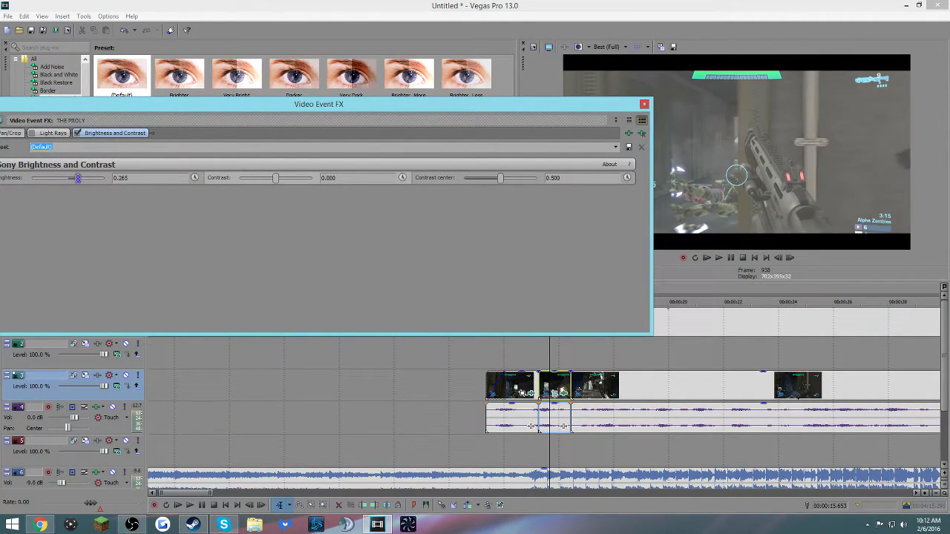
{"action": "left_click_drag", "start_coordinate": [275, 178], "coordinate": [308, 178]}
{"action": "left_click", "coordinate": [194, 177]}
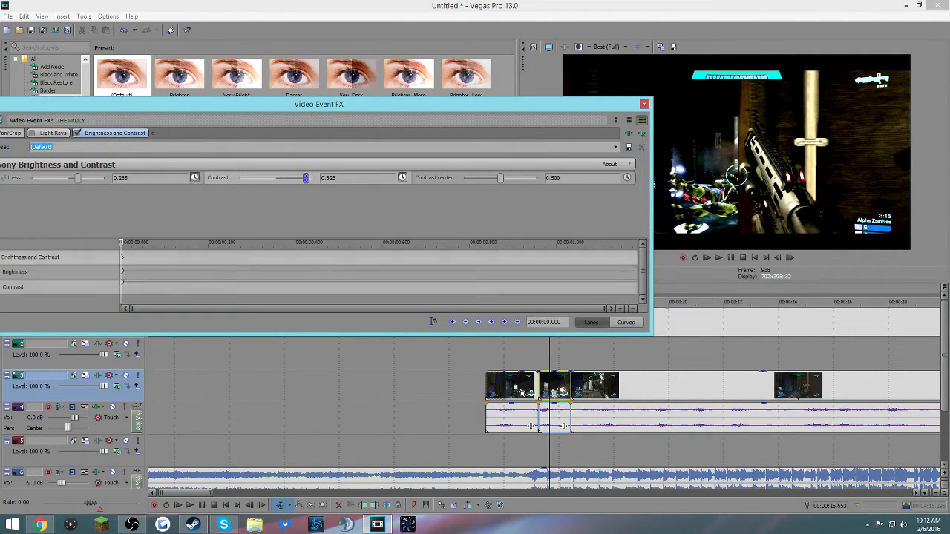
- Set contrast and brightness to 0 at the end of the short segment's effect animation, and close the effect window
{"action": "left_click", "coordinate": [30, 256]}
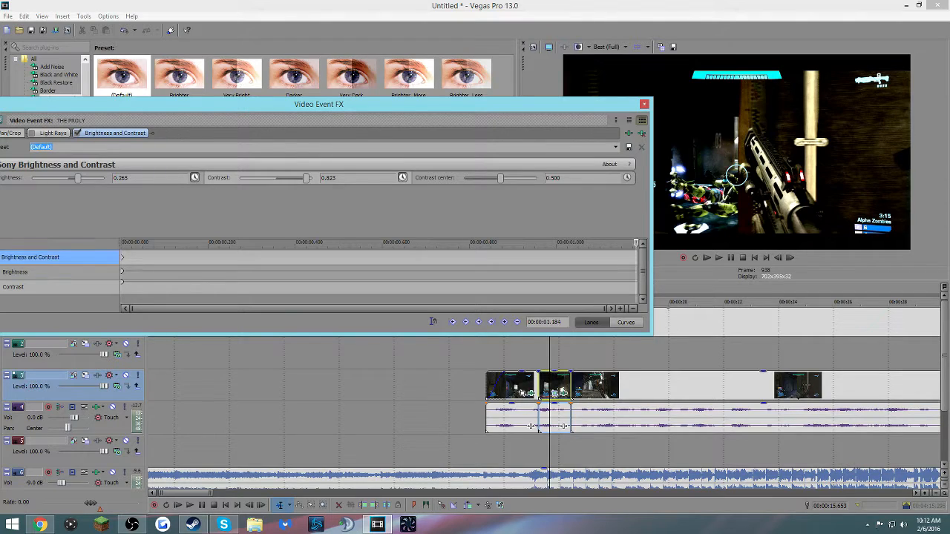
{"action": "left_click", "coordinate": [328, 177]}
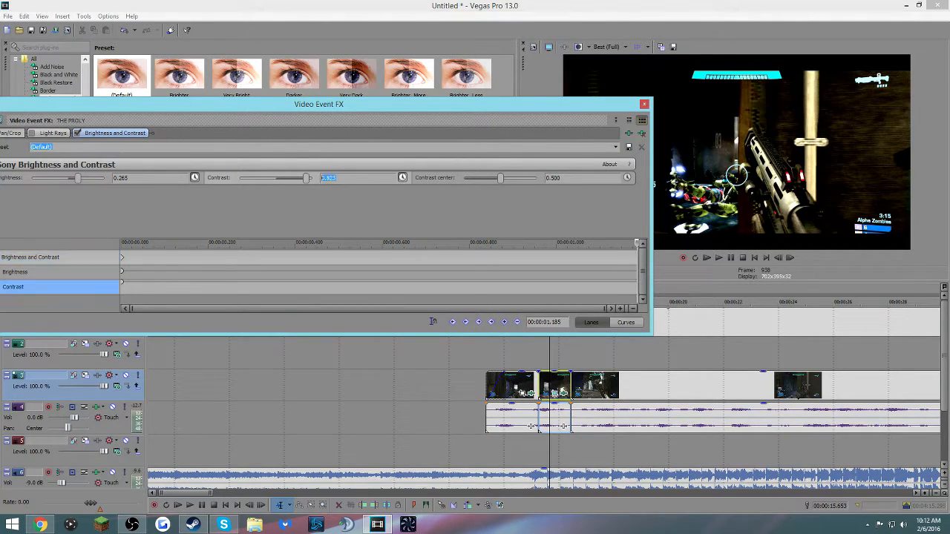
{"action": "type", "text": "0"}
{"action": "left_click", "coordinate": [120, 178]}
{"action": "type", "text": "0"}
{"action": "left_click", "coordinate": [645, 104]}
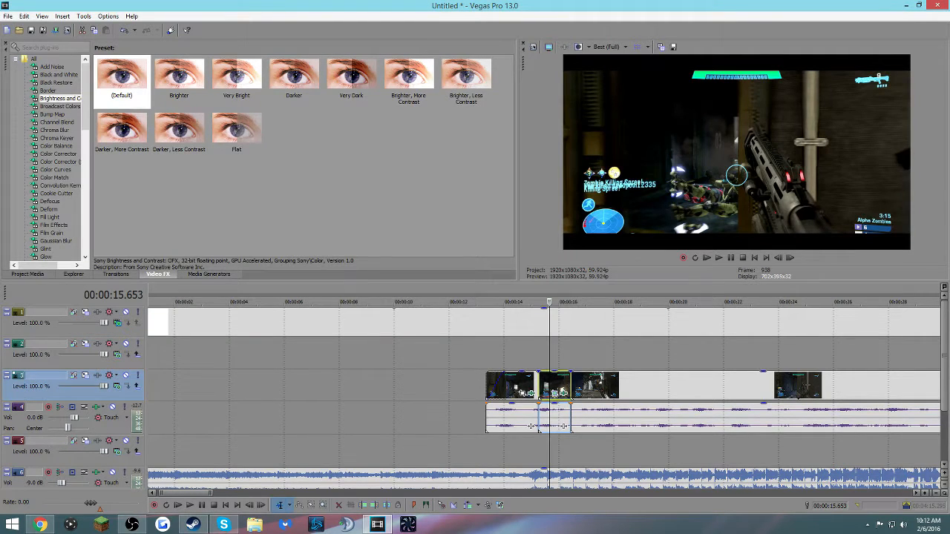
- Play back the short segment's brightness flash and examine the gameplay that follows it
{"action": "left_click", "coordinate": [527, 354]}
{"action": "key", "text": "space"}
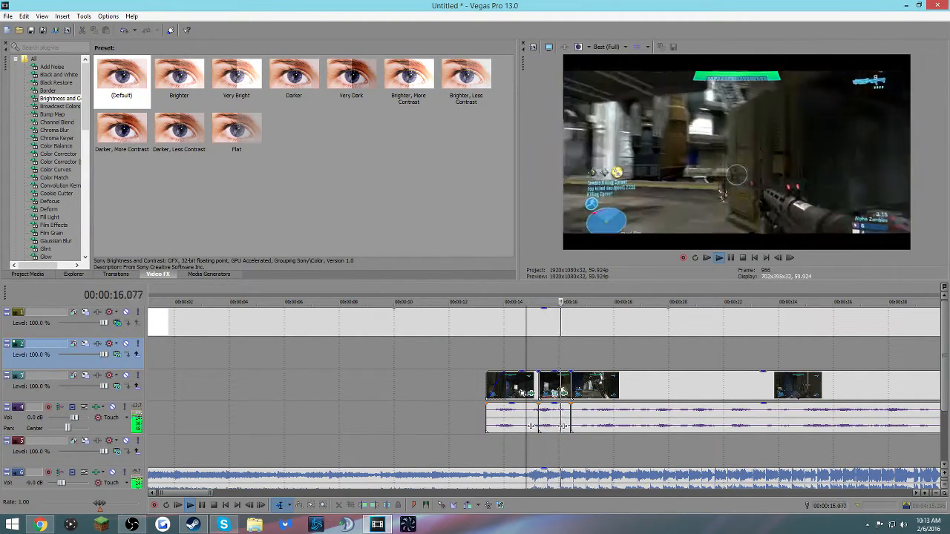
{"action": "key", "text": "space"}
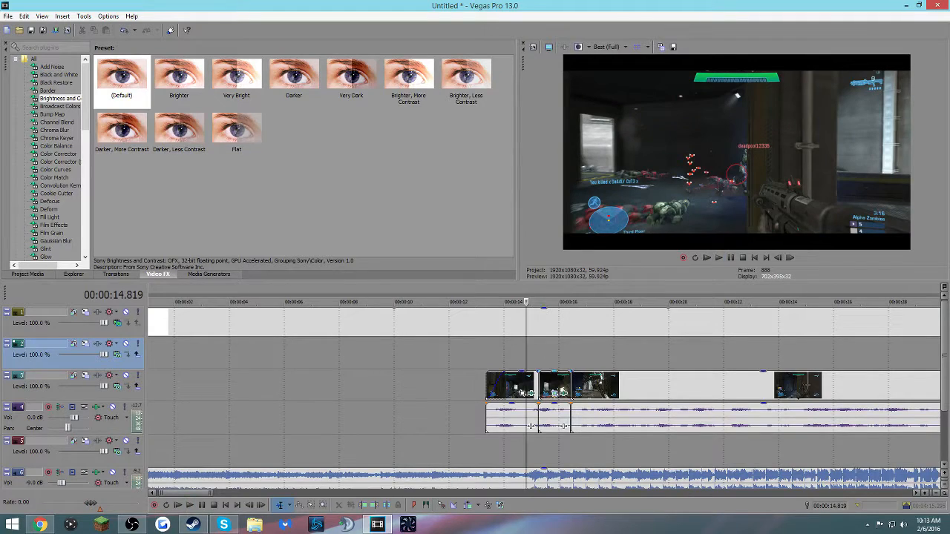
{"action": "left_click", "coordinate": [570, 385]}
{"action": "left_click", "coordinate": [562, 385]}
{"action": "left_click", "coordinate": [571, 385]}
{"action": "left_click", "coordinate": [576, 385]}
{"action": "left_click", "coordinate": [619, 354]}
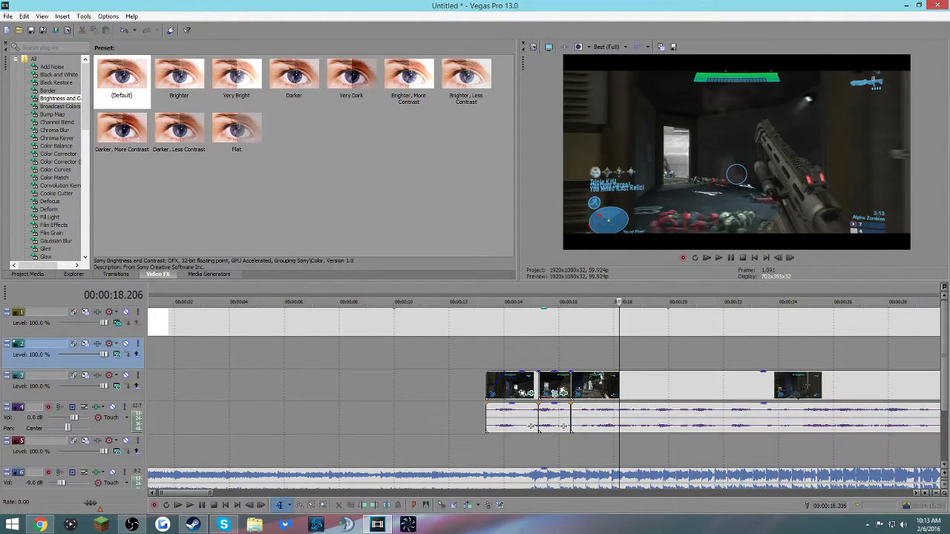
{"action": "left_click", "coordinate": [529, 354]}
{"action": "key", "text": "space"}
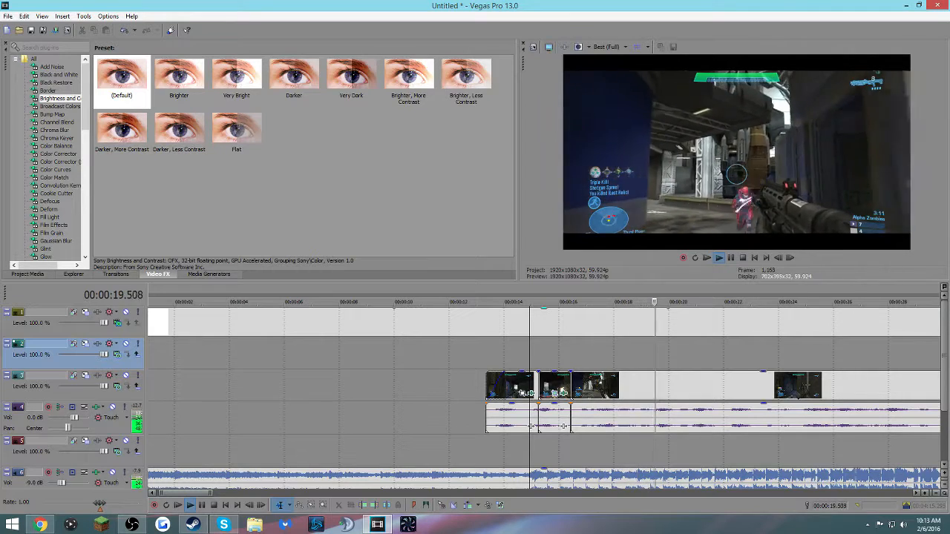
{"action": "key", "text": "space"}
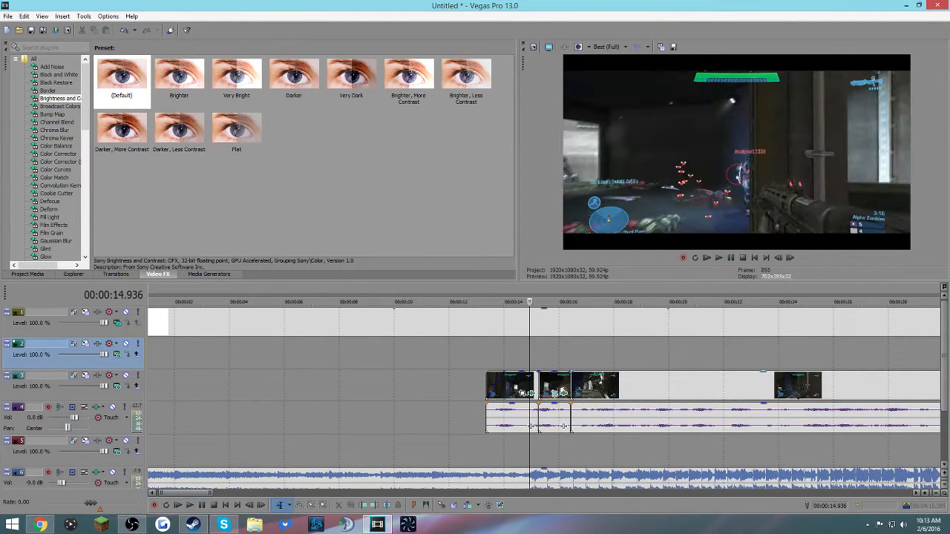
- Examine the long remaining gameplay clip around 20 to 21 seconds for the next kill to cut on
{"action": "left_click", "coordinate": [702, 385]}
{"action": "left_click", "coordinate": [697, 385]}
{"action": "key", "text": "Right"}
{"action": "key", "text": "Right"}
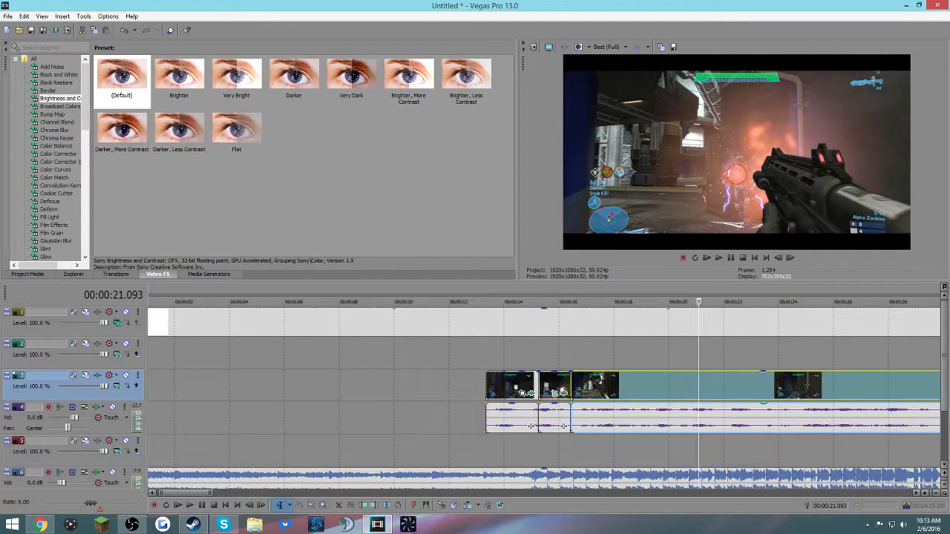
{"action": "left_click", "coordinate": [698, 417]}
{"action": "scroll", "coordinate": [698, 417], "scroll_direction": "up", "scroll_amount": 3}
{"action": "left_click", "coordinate": [550, 385]}
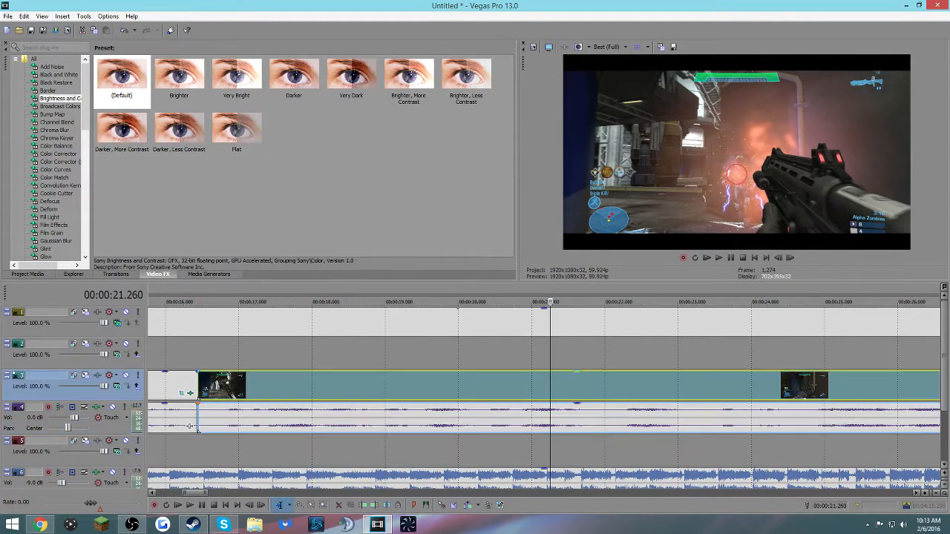
{"action": "left_click", "coordinate": [544, 385]}
{"action": "key", "text": "space"}
{"action": "key", "text": "space"}
{"action": "left_click", "coordinate": [477, 385]}
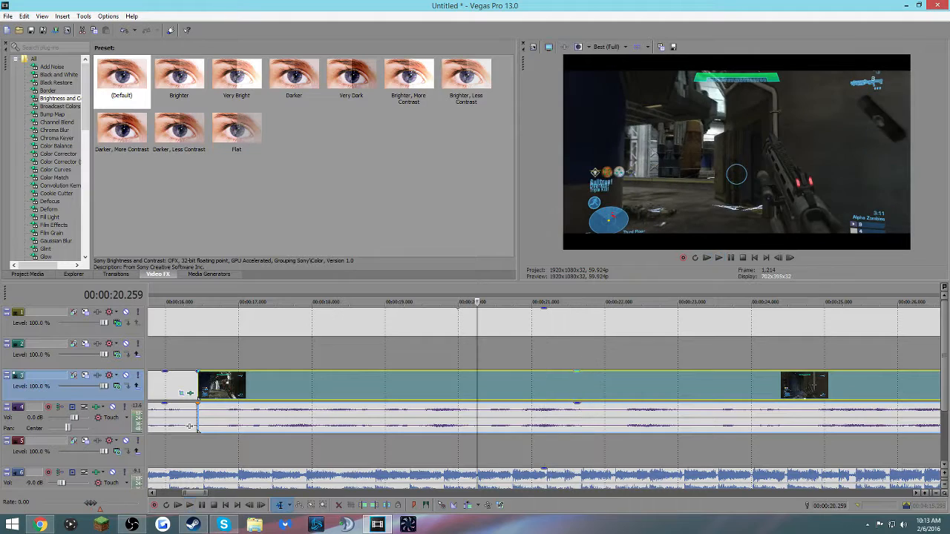
- Split the long remaining gameplay clip at the kill at 00:00:19.825
{"action": "left_click", "coordinate": [418, 385]}
{"action": "left_click", "coordinate": [425, 385]}
{"action": "left_click", "coordinate": [435, 386]}
{"action": "key", "text": "space"}
{"action": "key", "text": "space"}
{"action": "left_click", "coordinate": [445, 385]}
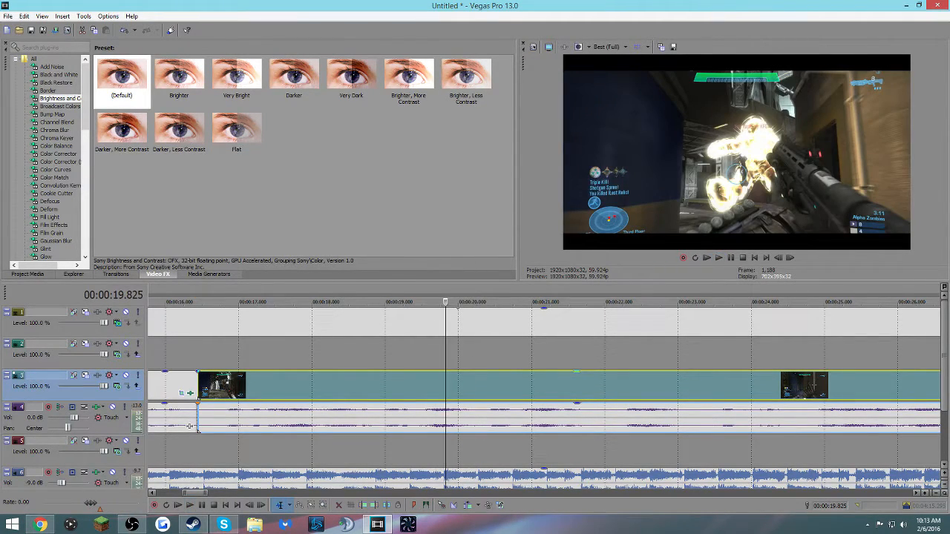
{"action": "right_click", "coordinate": [445, 388]}
{"action": "left_click", "coordinate": [467, 220]}
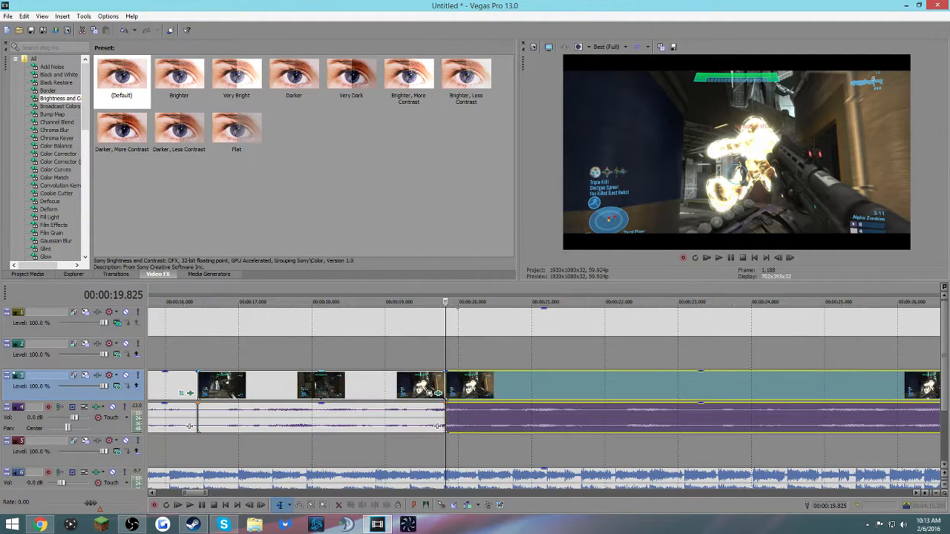
- Split the long remaining gameplay clip at the explosion at 00:00:21.060
{"action": "scroll", "coordinate": [544, 386], "scroll_direction": "down", "scroll_amount": 1}
{"action": "left_click", "coordinate": [354, 385]}
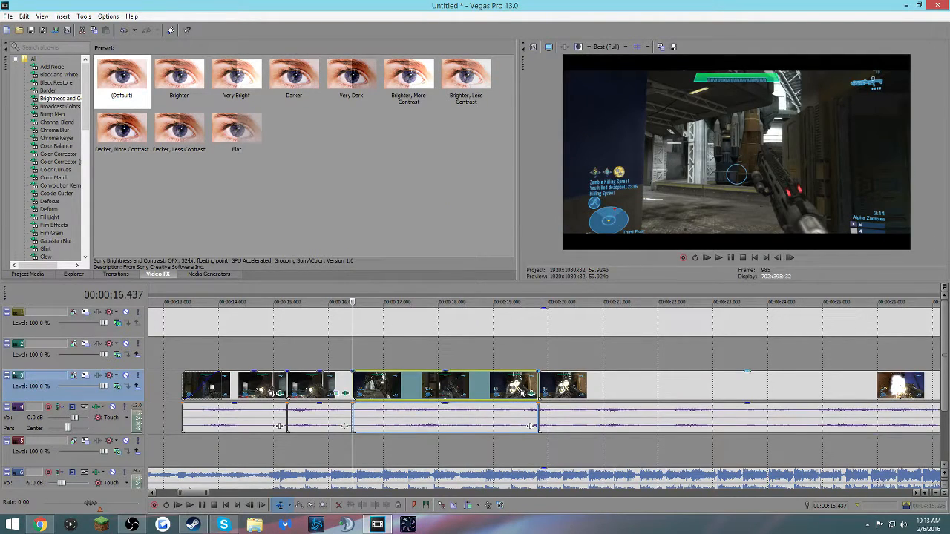
{"action": "left_click", "coordinate": [625, 385]}
{"action": "left_click", "coordinate": [612, 385]}
{"action": "left_click", "coordinate": [606, 385]}
{"action": "right_click", "coordinate": [606, 386]}
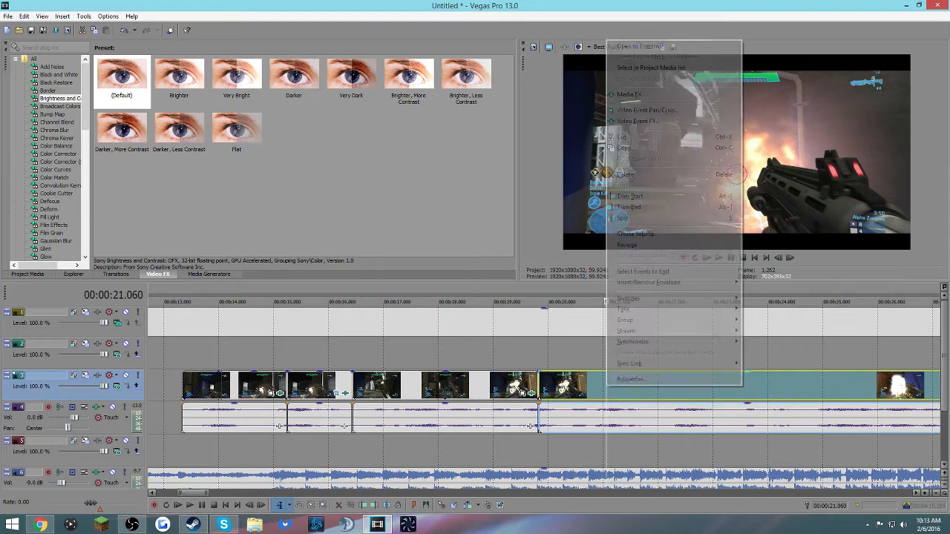
{"action": "left_click", "coordinate": [627, 244]}
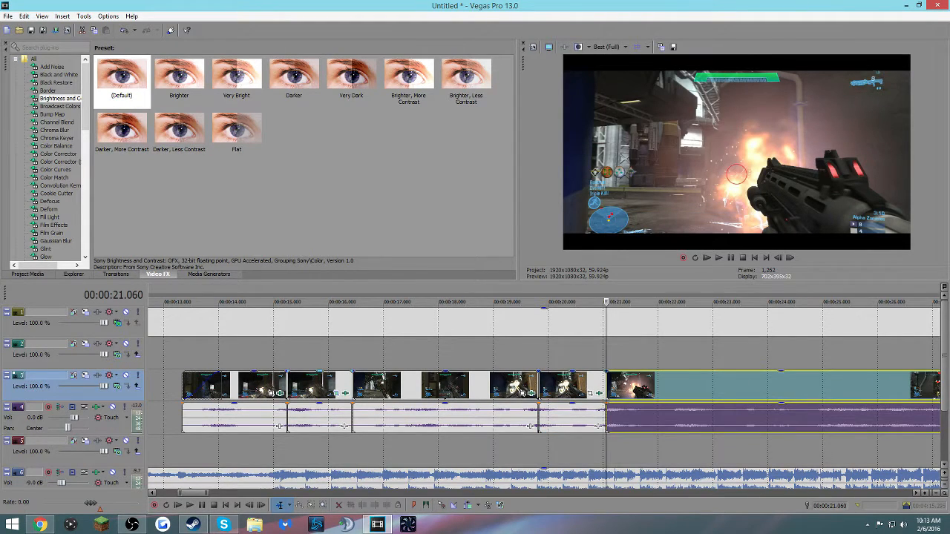
- Copy the earlier short segment and paste its event attributes onto the new short segment between 00:00:19.825 and 00:00:21.060
{"action": "right_click", "coordinate": [315, 380]}
{"action": "left_click", "coordinate": [330, 138]}
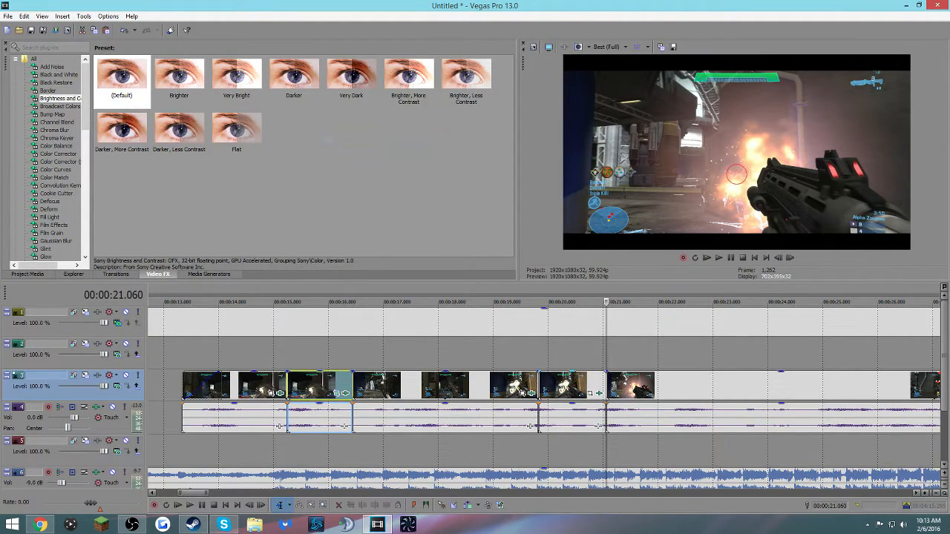
{"action": "right_click", "coordinate": [567, 387]}
{"action": "left_click", "coordinate": [594, 160]}
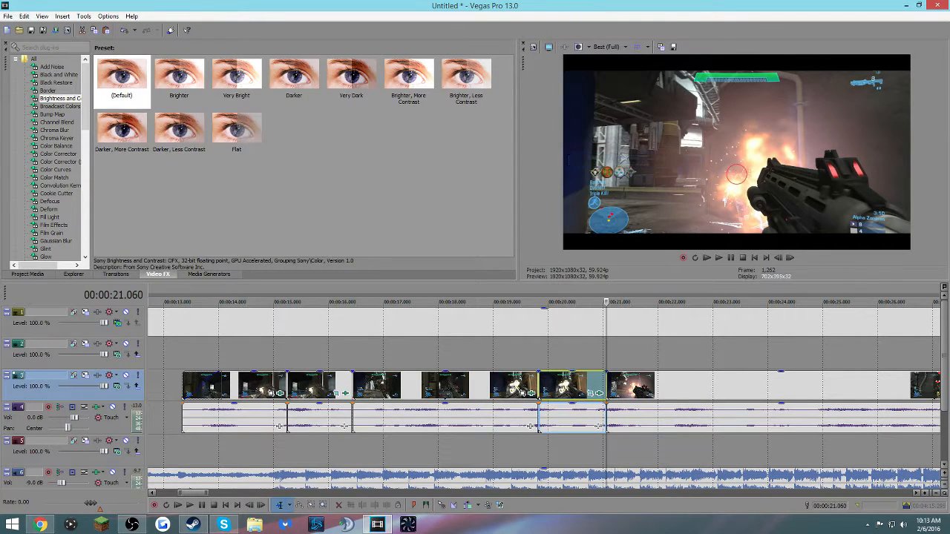
- Play back the new short segment with its pasted zoom and brightness flash from 00:00:19.591
{"action": "left_click", "coordinate": [525, 353]}
{"action": "key", "text": "space"}
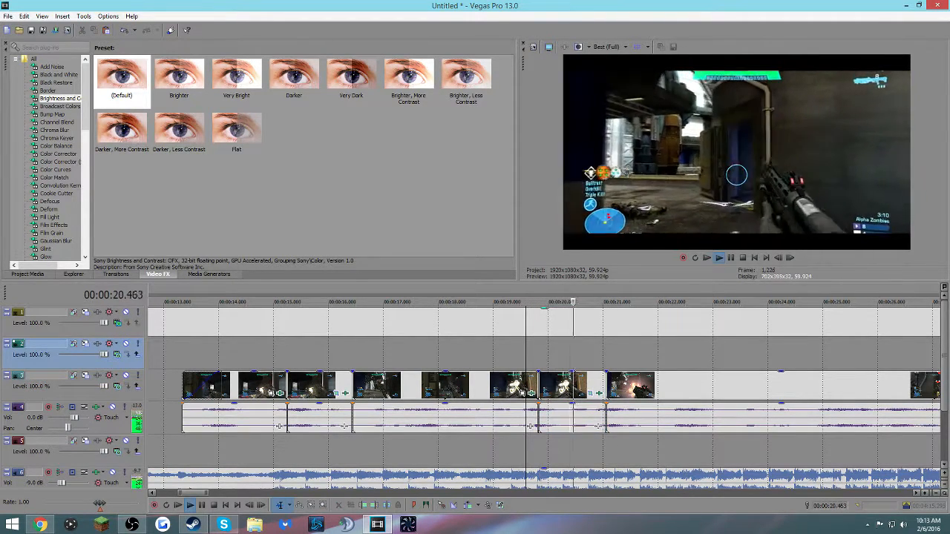
{"action": "key", "text": "space"}
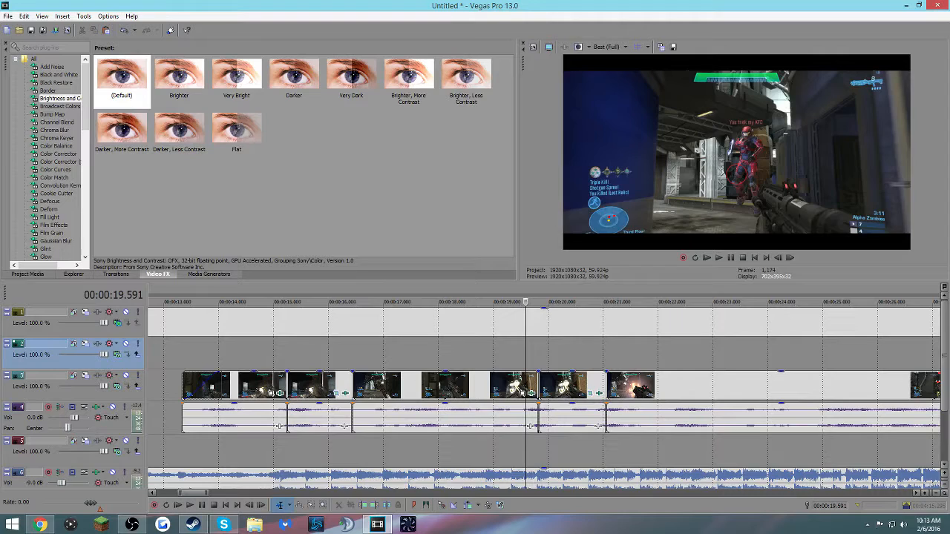
{"action": "key", "text": "space"}
{"action": "key", "text": "space"}
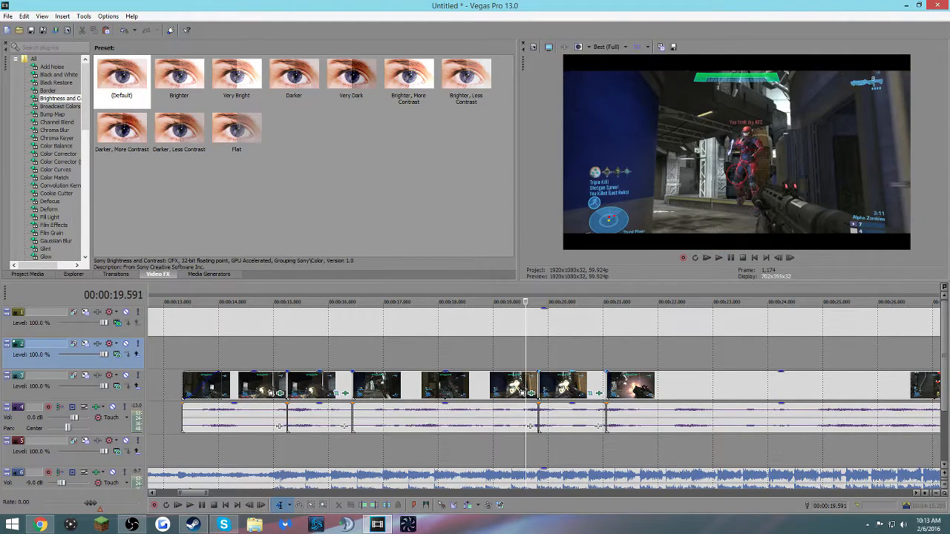
- Compare frames of the new short segment with the earlier short segment that supplied its effects
{"action": "left_click", "coordinate": [559, 386]}
{"action": "left_click", "coordinate": [318, 386]}
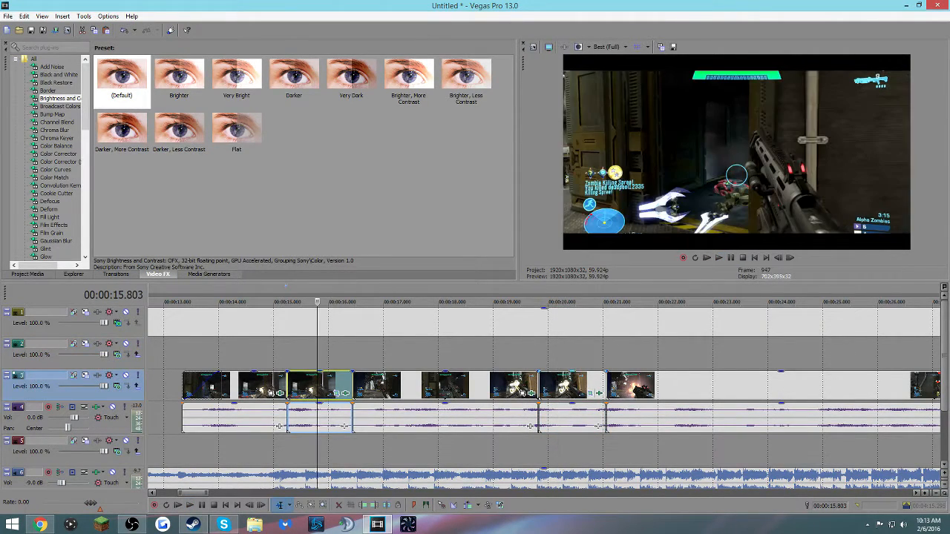
{"action": "left_click", "coordinate": [578, 385]}
{"action": "left_click", "coordinate": [592, 385]}
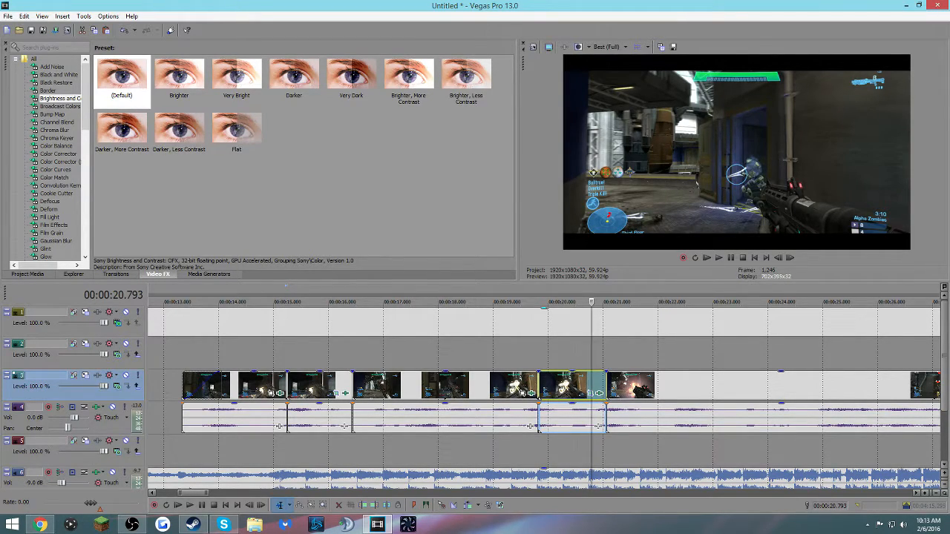
{"action": "right_click", "coordinate": [590, 382]}
{"action": "left_click", "coordinate": [602, 383]}
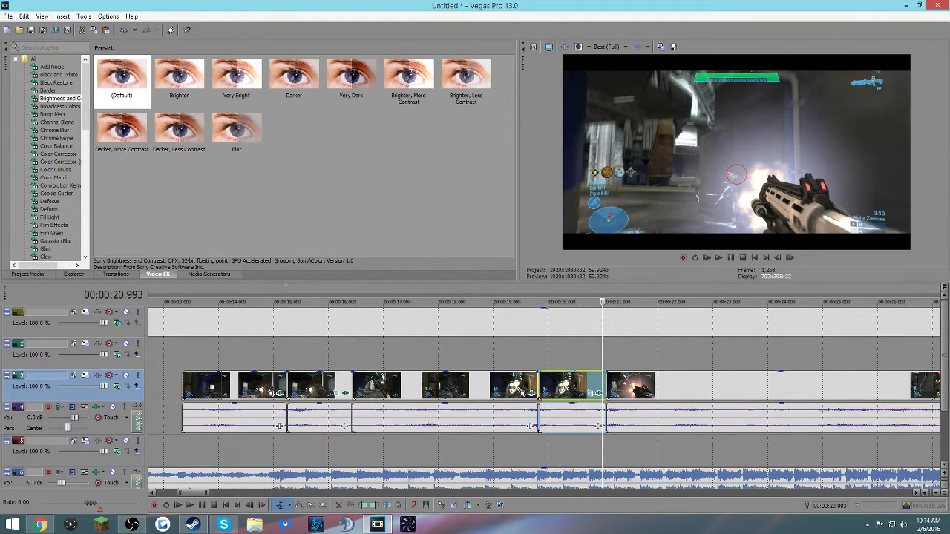
{"action": "left_click", "coordinate": [566, 304]}
{"action": "left_click", "coordinate": [324, 384]}
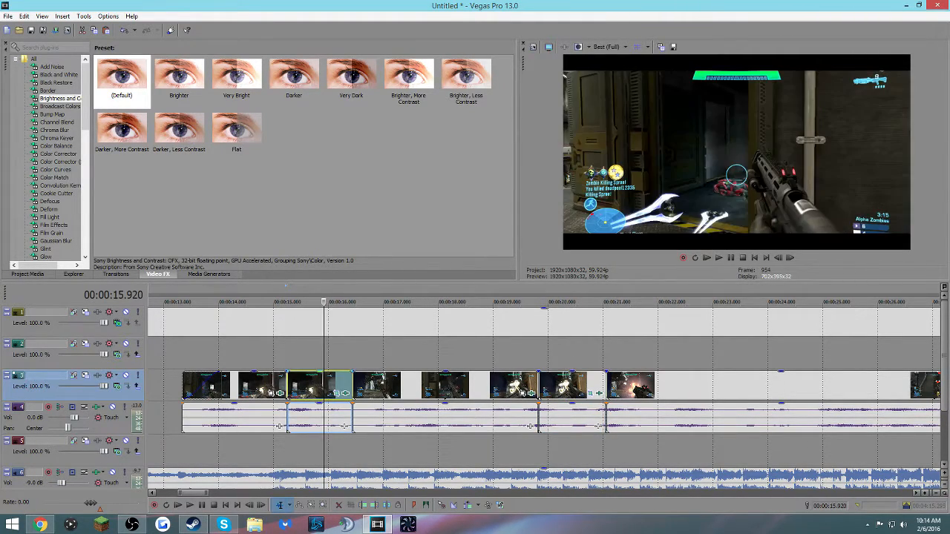
- Move the final pan/crop keyframe of the new short segment to the segment's end, and close the effect window
{"action": "left_click", "coordinate": [557, 385]}
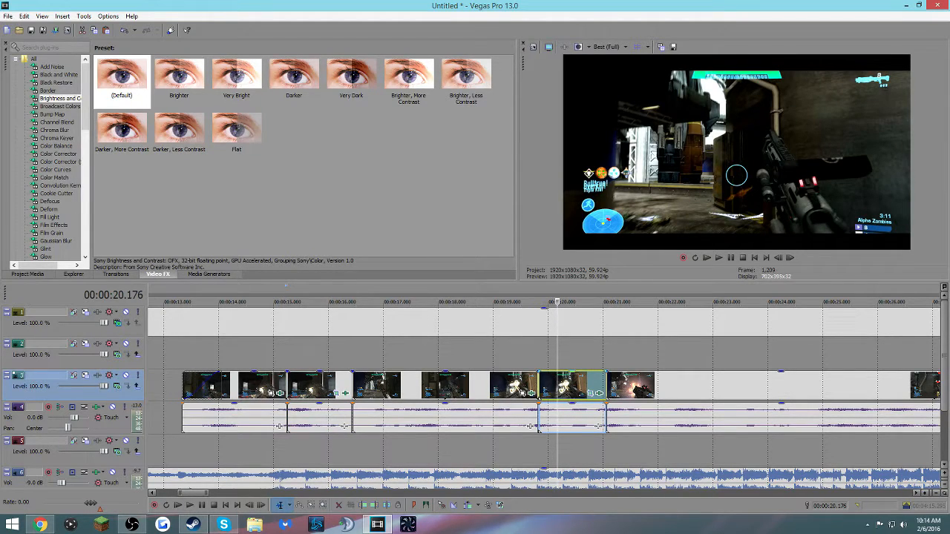
{"action": "left_click", "coordinate": [598, 393]}
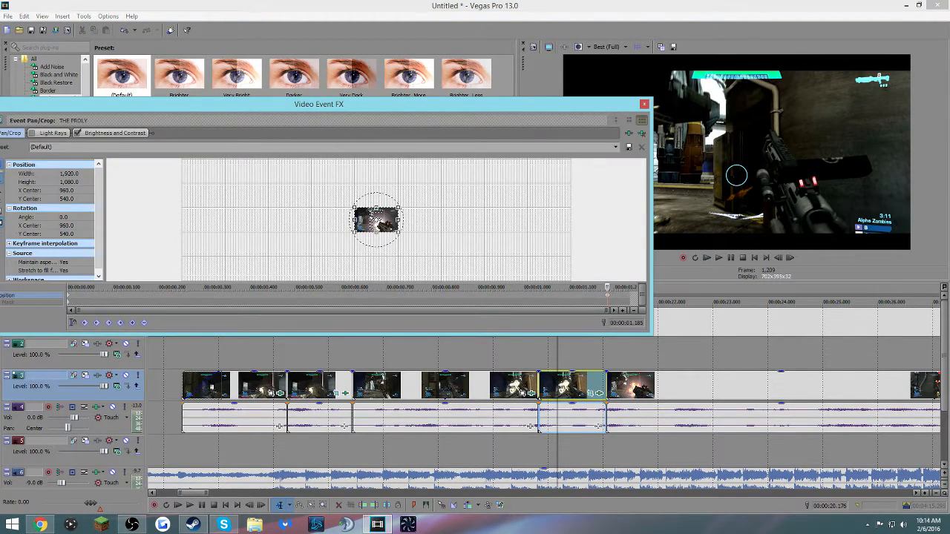
{"action": "left_click_drag", "start_coordinate": [651, 223], "coordinate": [457, 223]}
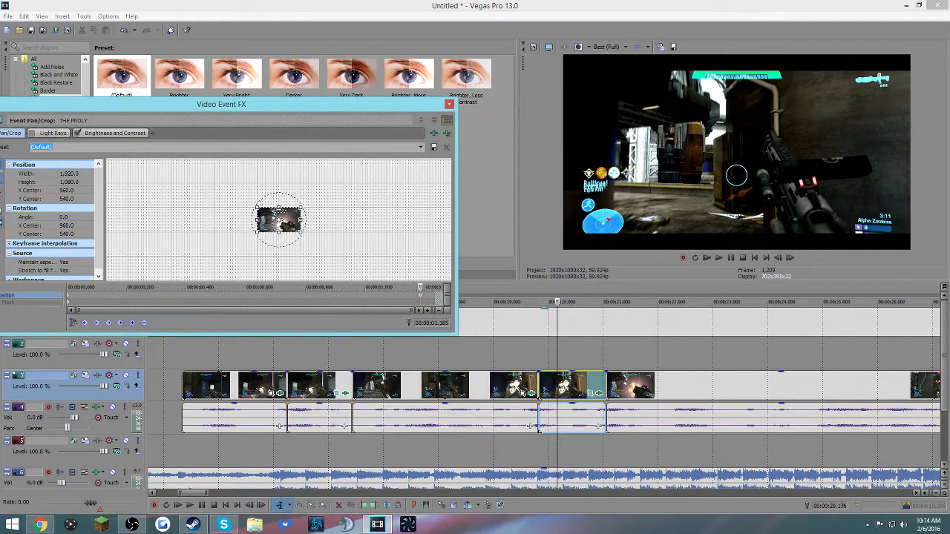
{"action": "scroll", "coordinate": [280, 220], "scroll_direction": "up", "scroll_amount": 6}
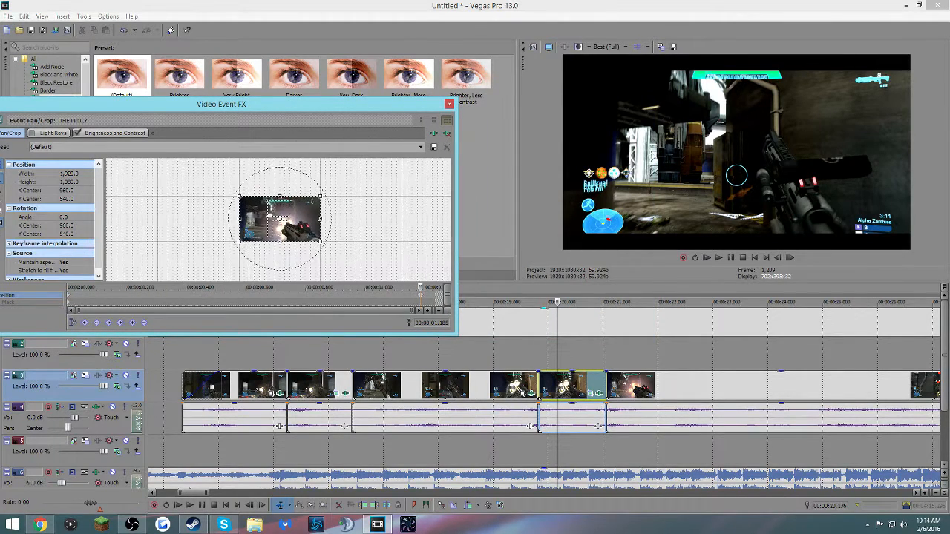
{"action": "scroll", "coordinate": [279, 219], "scroll_direction": "up", "scroll_amount": 2}
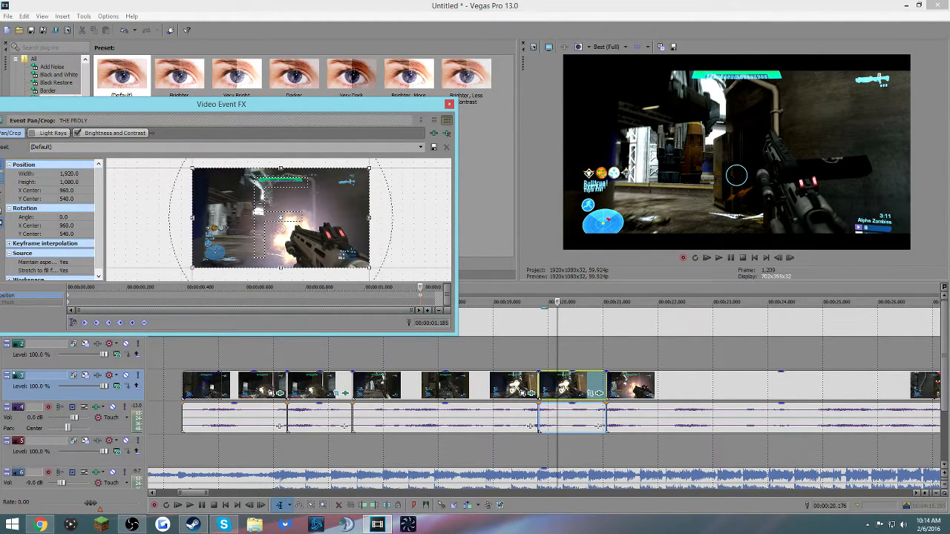
{"action": "scroll", "coordinate": [279, 219], "scroll_direction": "up", "scroll_amount": 1}
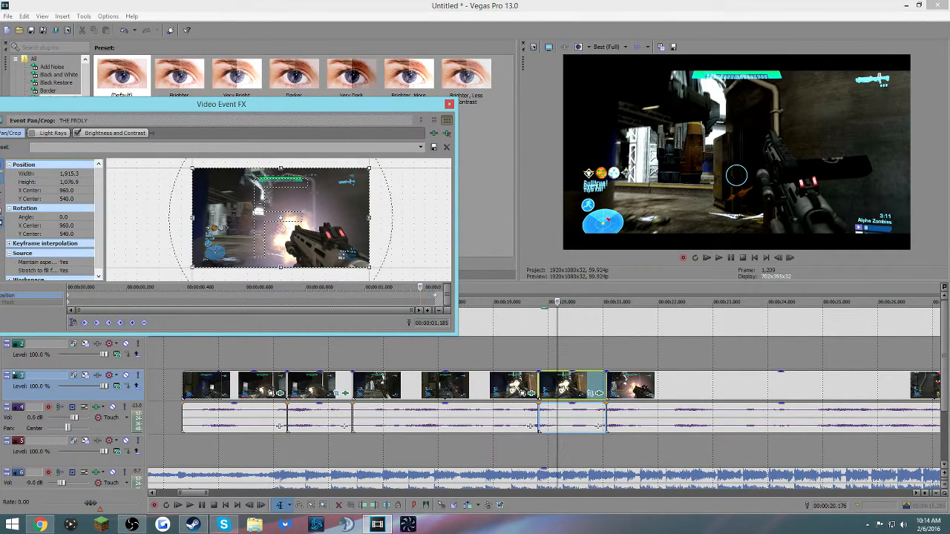
{"action": "key", "text": "Escape"}
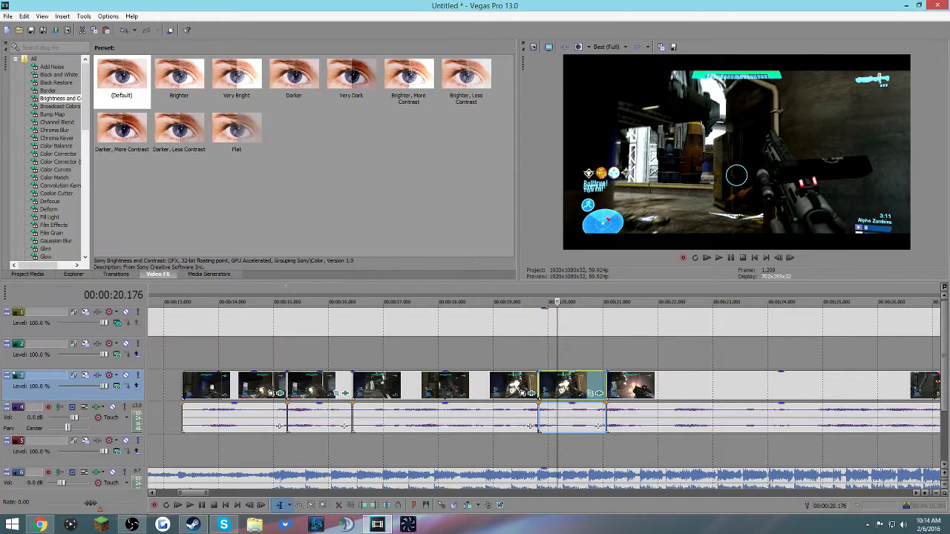
- Play back the gameplay from 00:00:17.622 through the new short segment's zoom and flash
{"action": "left_click", "coordinate": [607, 302]}
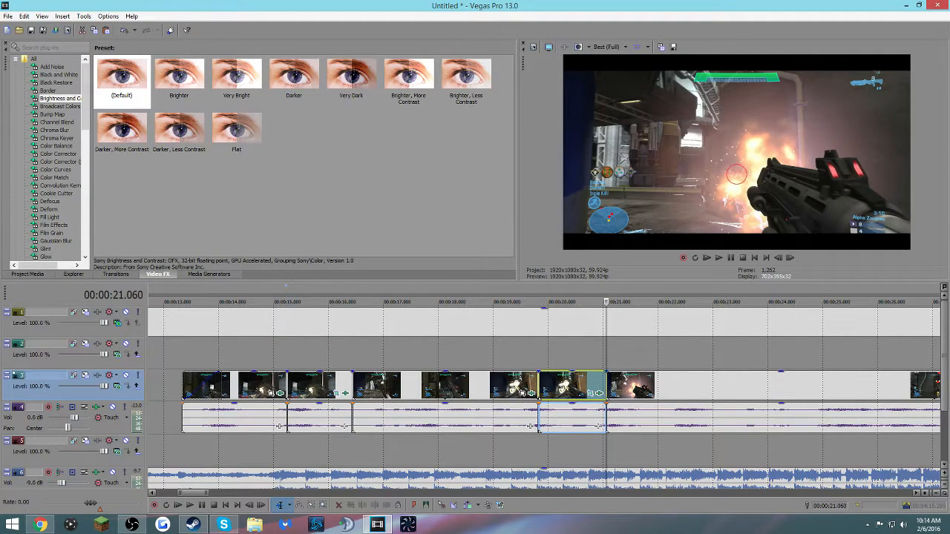
{"action": "left_click", "coordinate": [525, 352]}
{"action": "left_click", "coordinate": [417, 352]}
{"action": "key", "text": "space"}
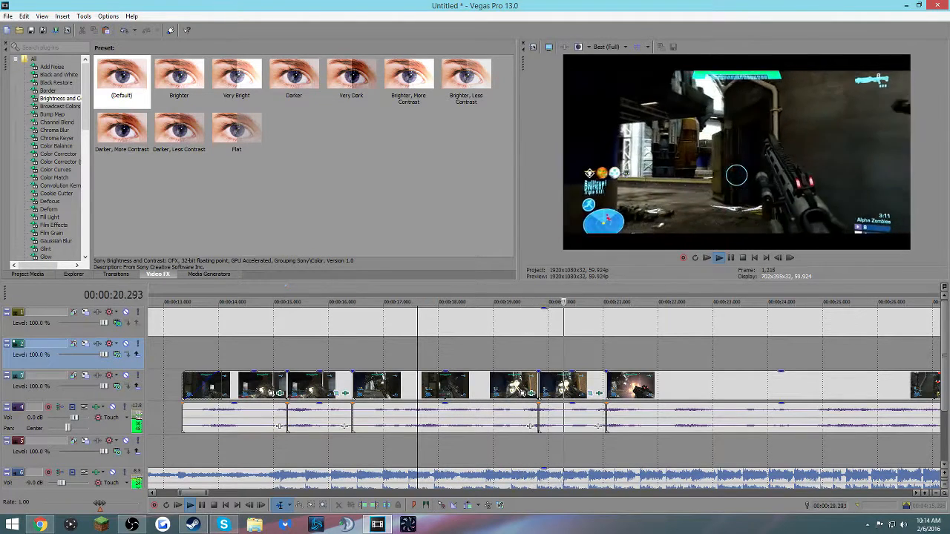
{"action": "key", "text": "space"}
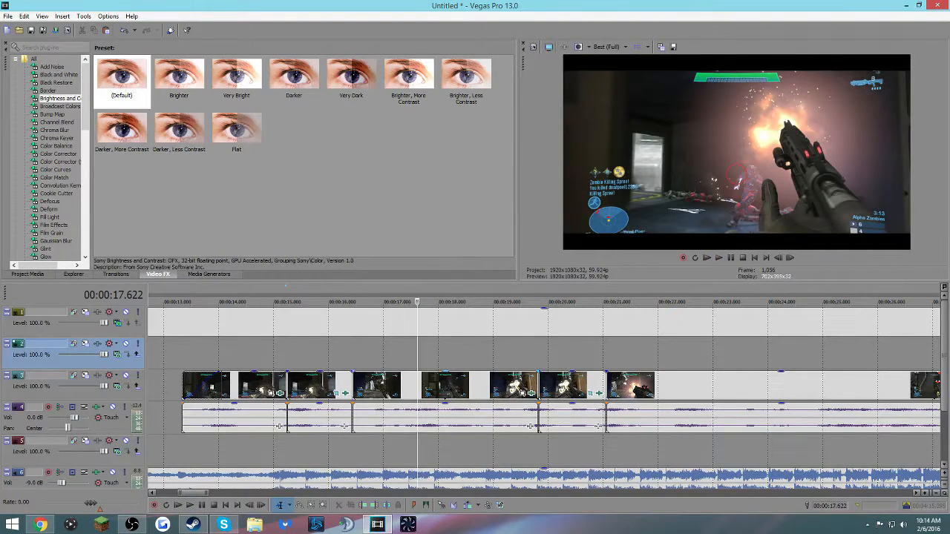
- Check the new short segment's pan/crop keyframes and replay its transition from 00:00:19.692
{"action": "left_click", "coordinate": [349, 386]}
{"action": "left_click", "coordinate": [573, 386]}
{"action": "left_click", "coordinate": [599, 393]}
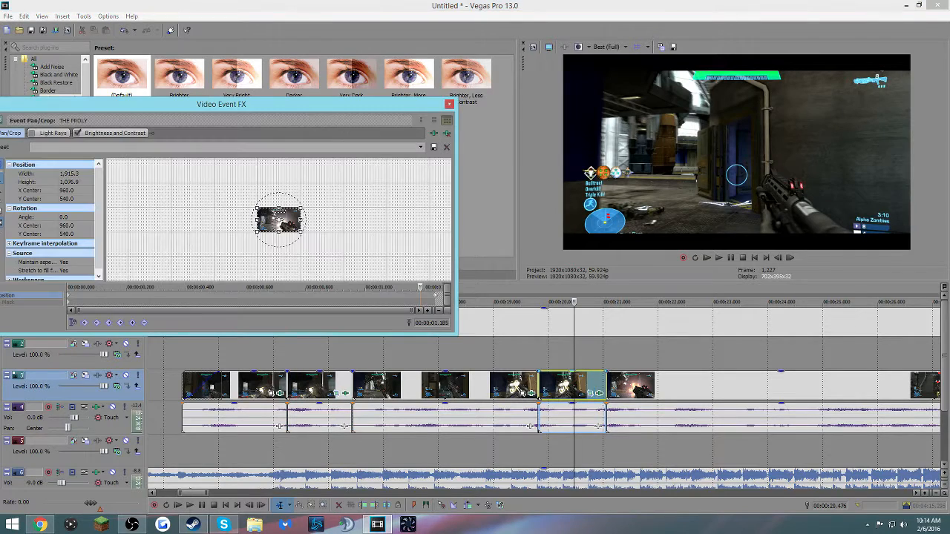
{"action": "left_click", "coordinate": [449, 104]}
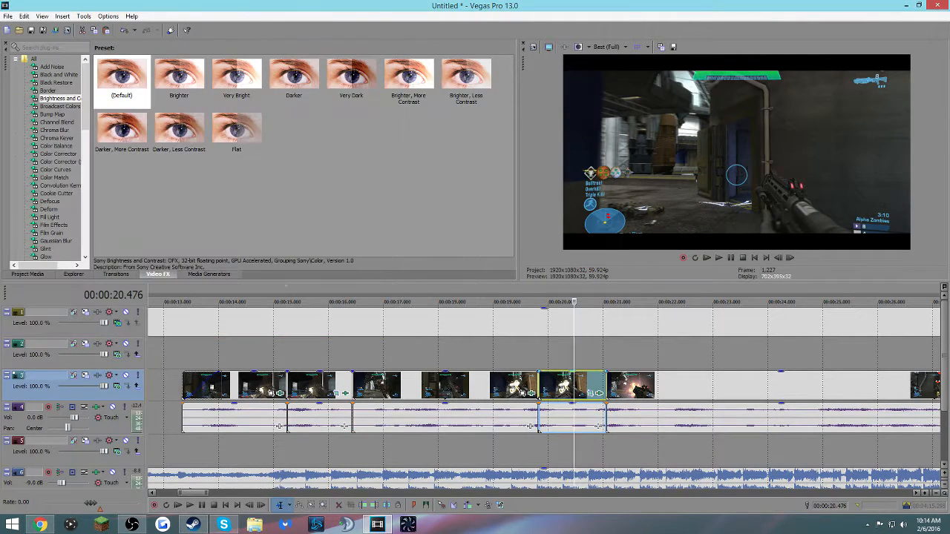
{"action": "key", "text": "Up"}
{"action": "key", "text": "space"}
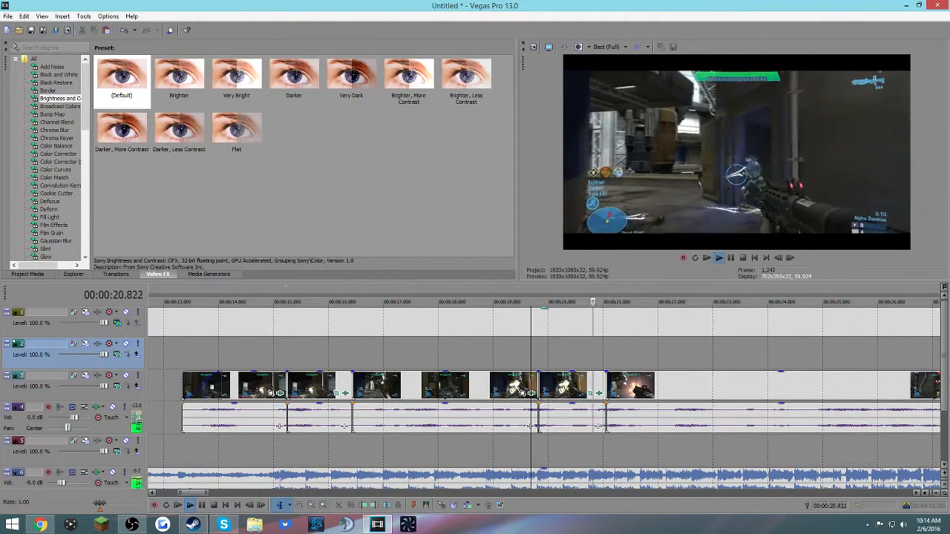
{"action": "key", "text": "space"}
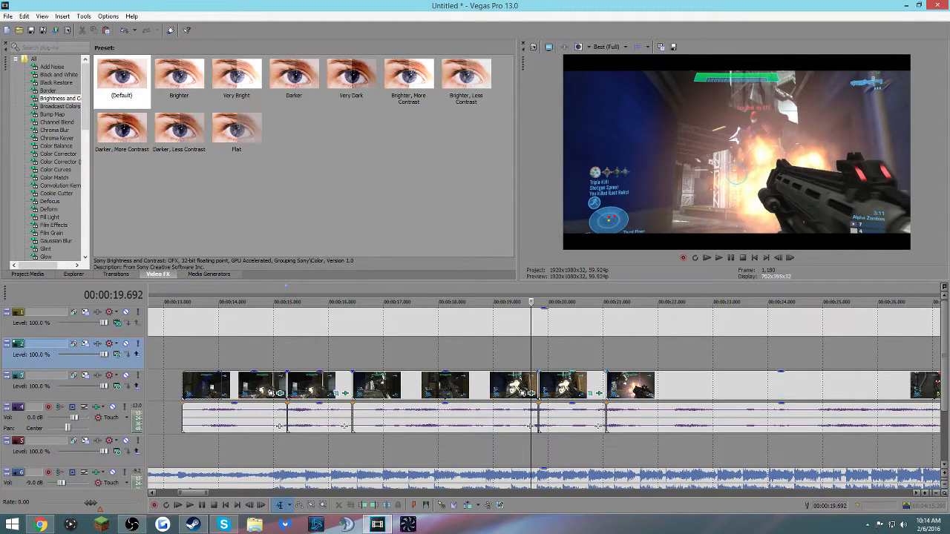
{"action": "left_click", "coordinate": [590, 392]}
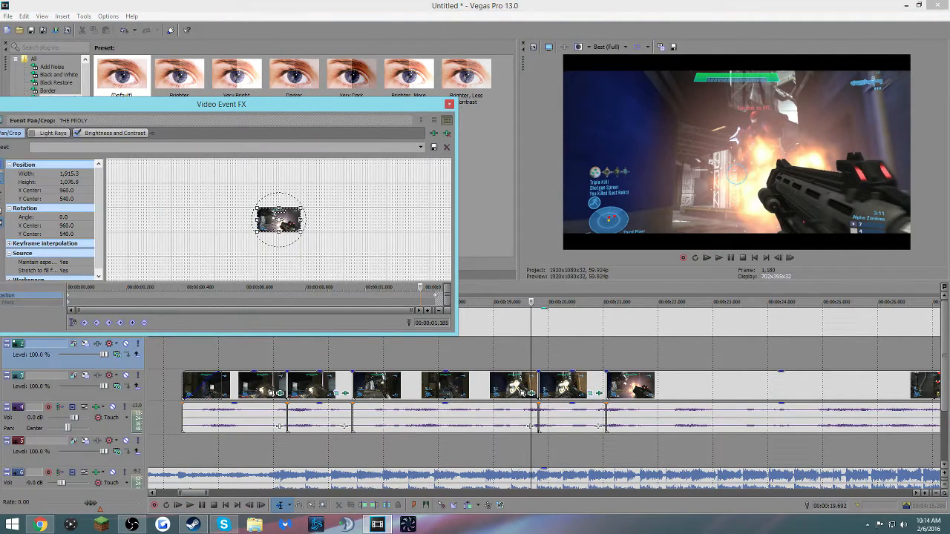
{"action": "key", "text": "Escape"}
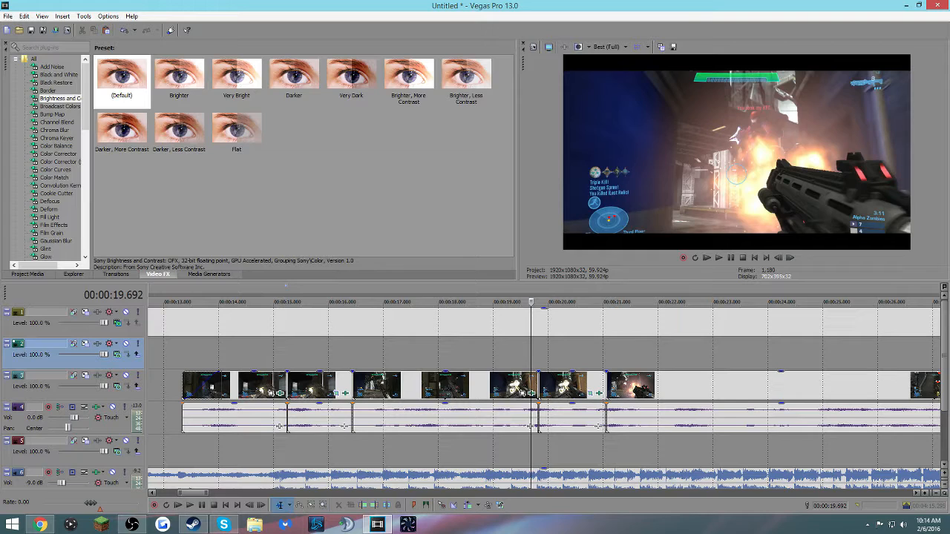
- Add a (Legacy) Text event with the Default Text preset on the empty track above the gameplay, near the first clip's start
{"action": "scroll", "coordinate": [564, 386], "scroll_direction": "down", "scroll_amount": 2}
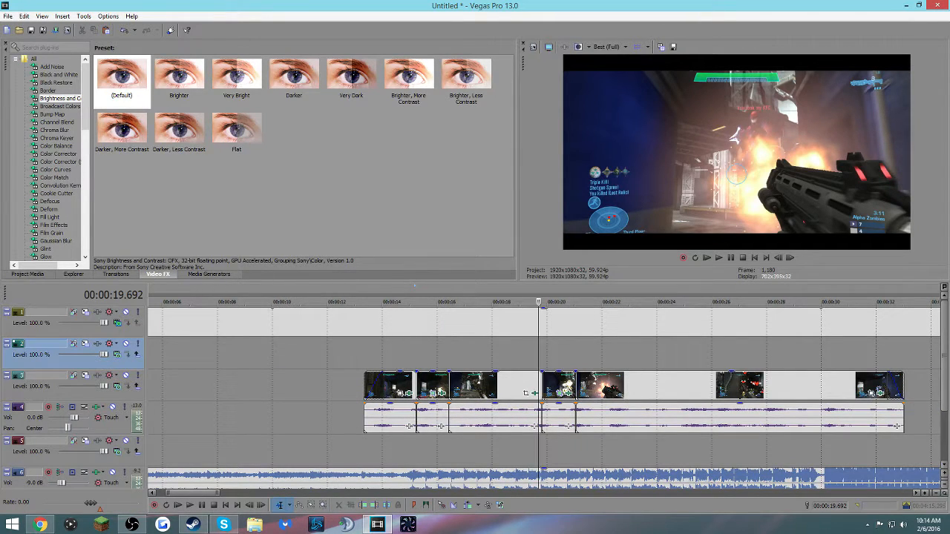
{"action": "left_click", "coordinate": [209, 274]}
{"action": "left_click", "coordinate": [55, 130]}
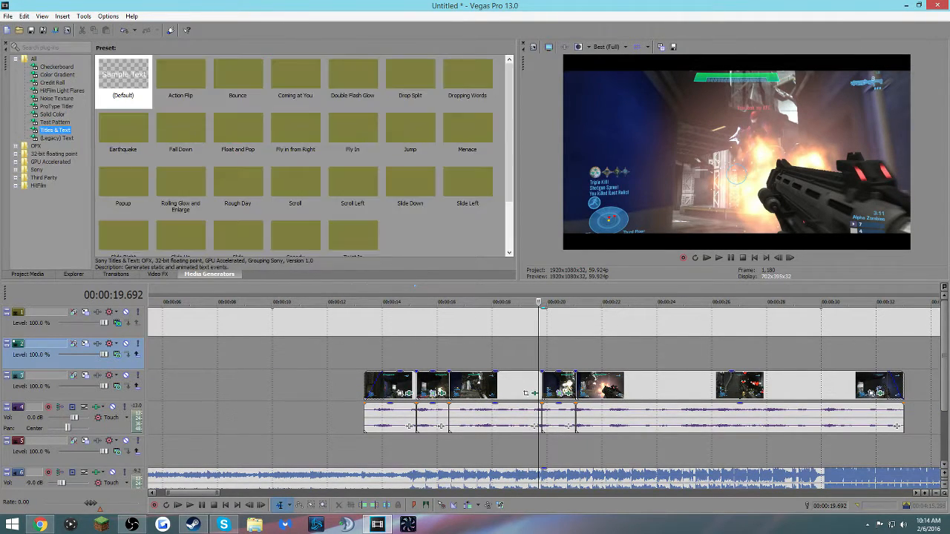
{"action": "left_click", "coordinate": [57, 138]}
{"action": "left_click_drag", "start_coordinate": [123, 82], "coordinate": [373, 354]}
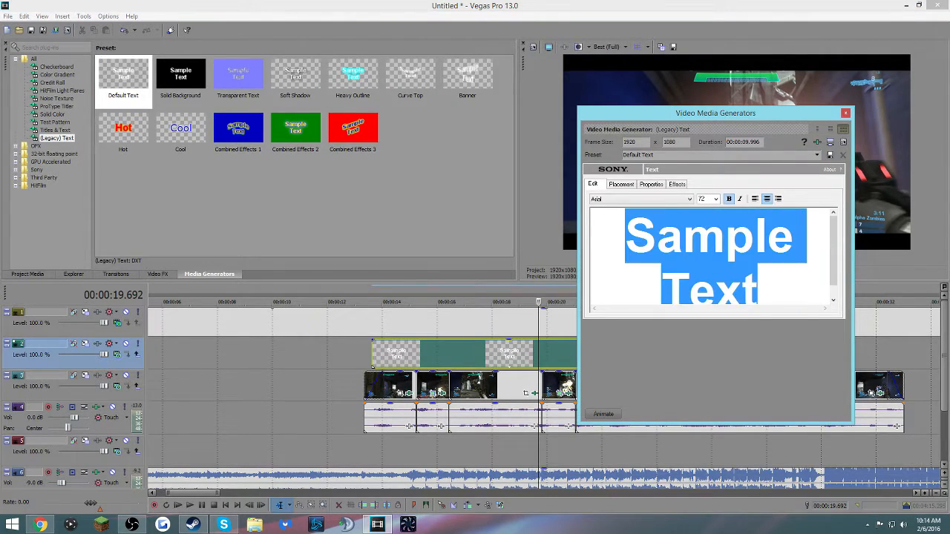
- Replace the sample text of the new text event with "THE PROLY"
{"action": "type", "text": "THE "}
{"action": "type", "text": "PROOL"}
{"action": "key", "text": "BackSpace"}
{"action": "key", "text": "BackSpace"}
{"action": "type", "text": "KY"}
{"action": "key", "text": "BackSpace"}
{"action": "key", "text": "BackSpace"}
{"action": "type", "text": "LY"}
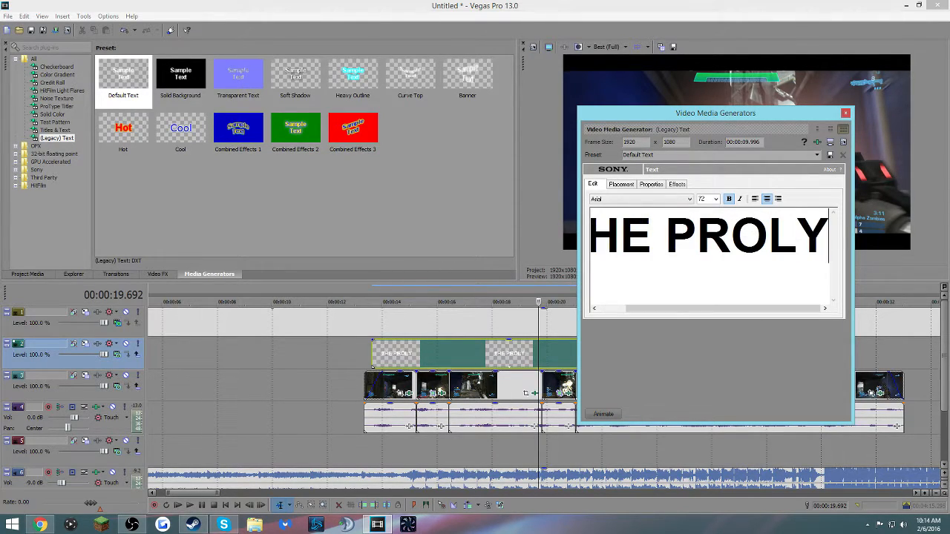
- Set the font of the title text to Gotham Black
{"action": "left_click", "coordinate": [689, 198]}
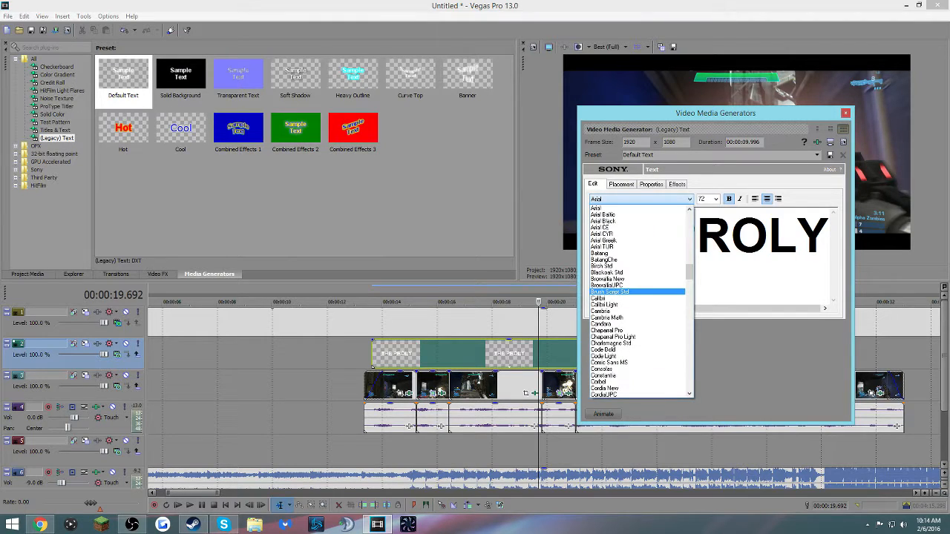
{"action": "scroll", "coordinate": [631, 297], "scroll_direction": "down", "scroll_amount": 20}
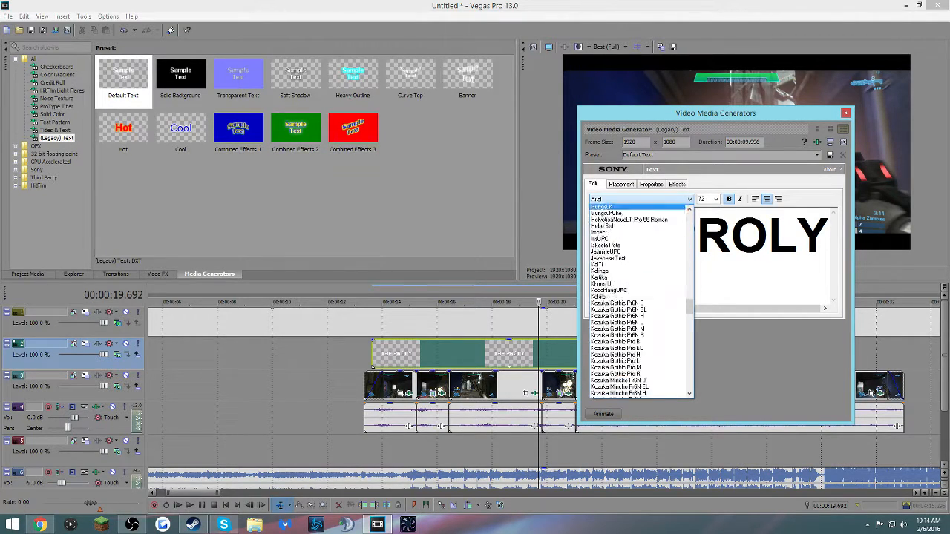
{"action": "scroll", "coordinate": [639, 296], "scroll_direction": "up", "scroll_amount": 10}
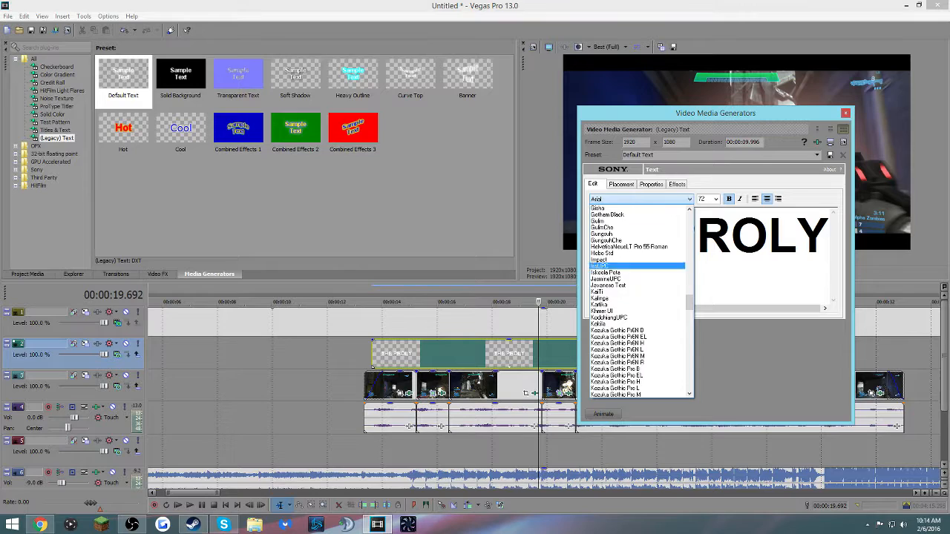
{"action": "left_click", "coordinate": [607, 214]}
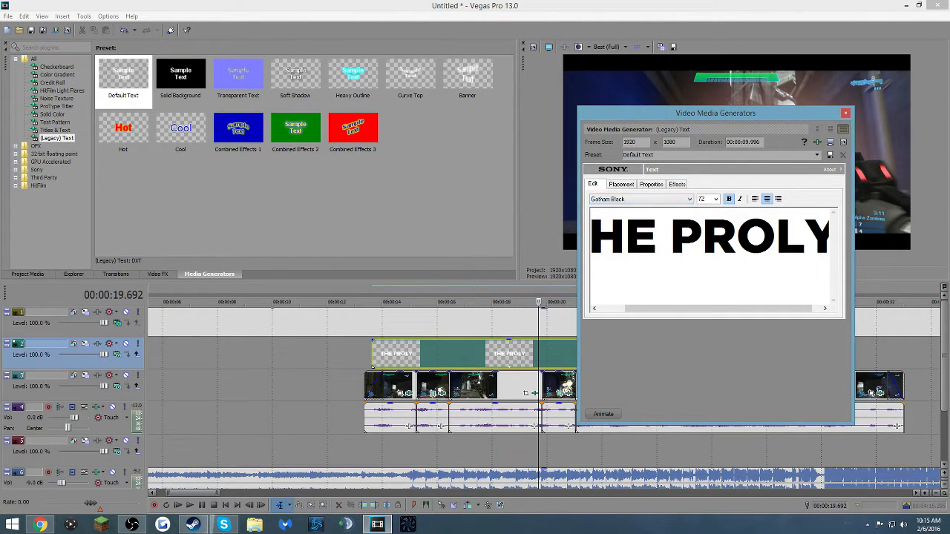
- Place the playhead over the title event and set its font size to 26
{"action": "left_click", "coordinate": [390, 304]}
{"action": "left_click_drag", "start_coordinate": [585, 112], "coordinate": [103, 72]}
{"action": "left_click", "coordinate": [235, 159]}
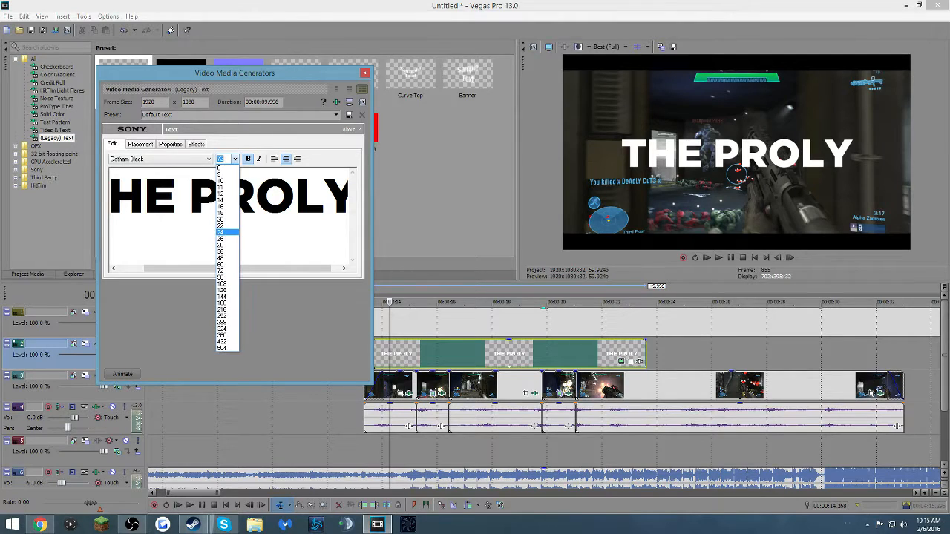
{"action": "left_click", "coordinate": [226, 238]}
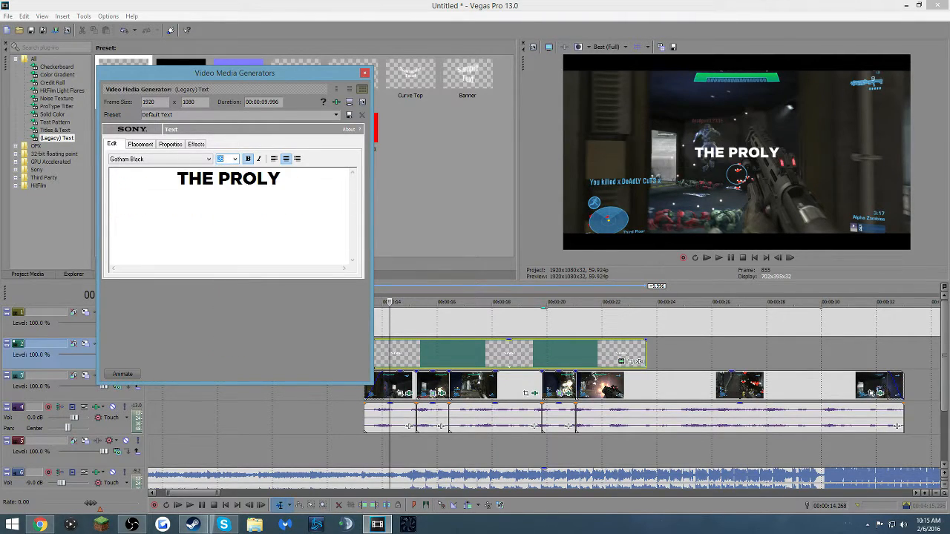
- Keep Gotham Black as the font and place the title low in the frame at X -0.500, Y 0.470
{"action": "left_click", "coordinate": [208, 158]}
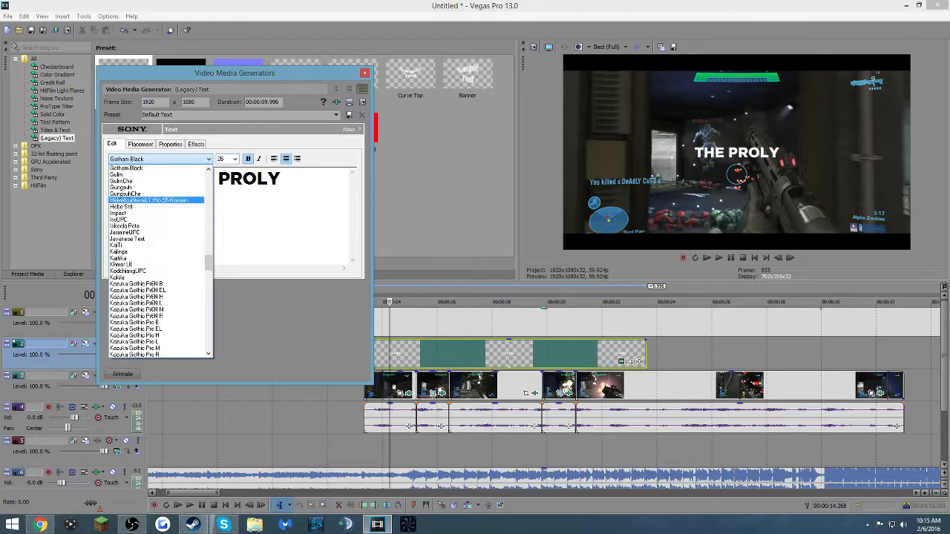
{"action": "left_click", "coordinate": [155, 169]}
{"action": "left_click", "coordinate": [140, 144]}
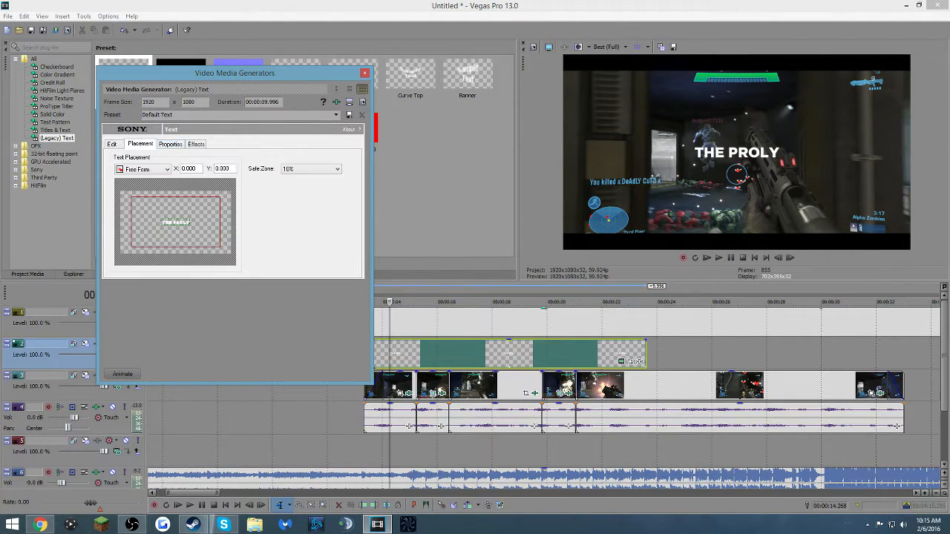
{"action": "left_click_drag", "start_coordinate": [176, 222], "coordinate": [147, 236]}
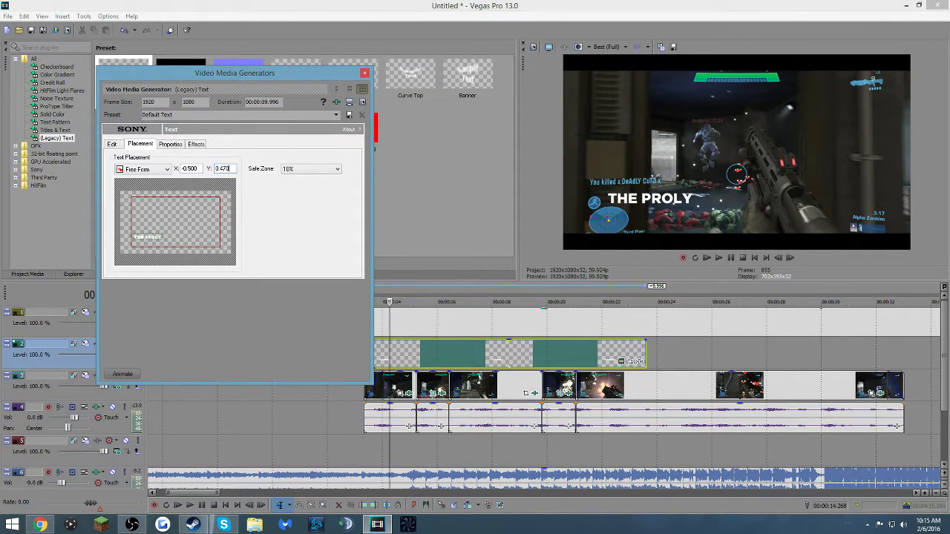
- Colour the title text light cyan with R 94, G 255, B 255
{"action": "left_click", "coordinate": [170, 144]}
{"action": "left_click", "coordinate": [194, 196]}
{"action": "left_click", "coordinate": [170, 196]}
{"action": "left_click", "coordinate": [159, 194]}
{"action": "left_click", "coordinate": [190, 195]}
{"action": "left_click", "coordinate": [183, 196]}
{"action": "left_click", "coordinate": [180, 196]}
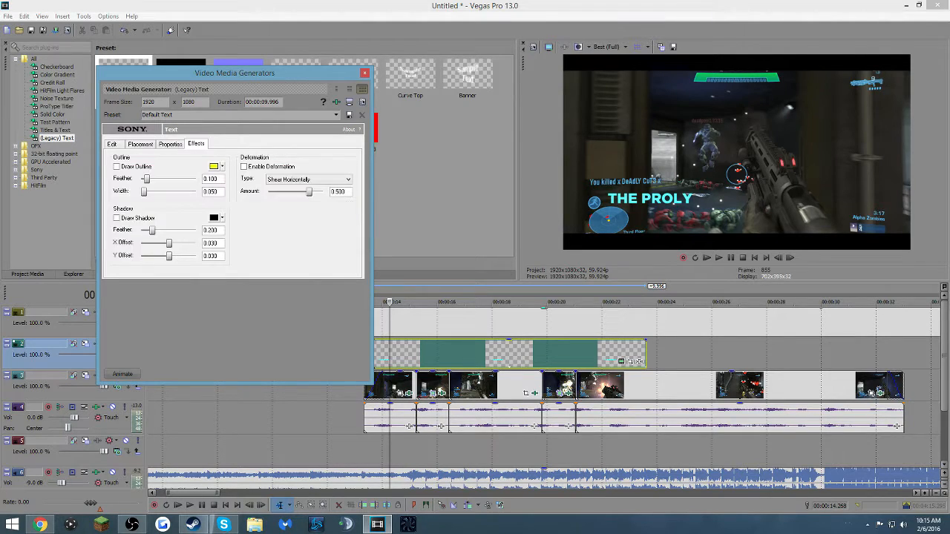
- Try other scaling, tracking, leading and background opacity settings on the title and restore each one to its default
{"action": "left_click_drag", "start_coordinate": [170, 256], "coordinate": [172, 256]}
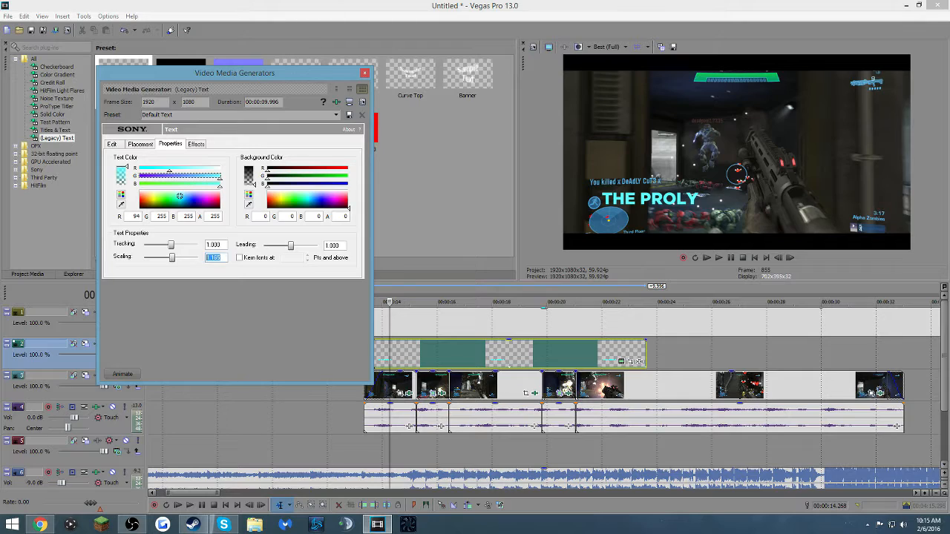
{"action": "key", "text": "Return"}
{"action": "mouse_move", "coordinate": [170, 245]}
{"action": "left_mouse_down"}
{"action": "mouse_move", "coordinate": [186, 245]}
{"action": "mouse_move", "coordinate": [148, 245]}
{"action": "mouse_move", "coordinate": [162, 245]}
{"action": "left_mouse_up"}
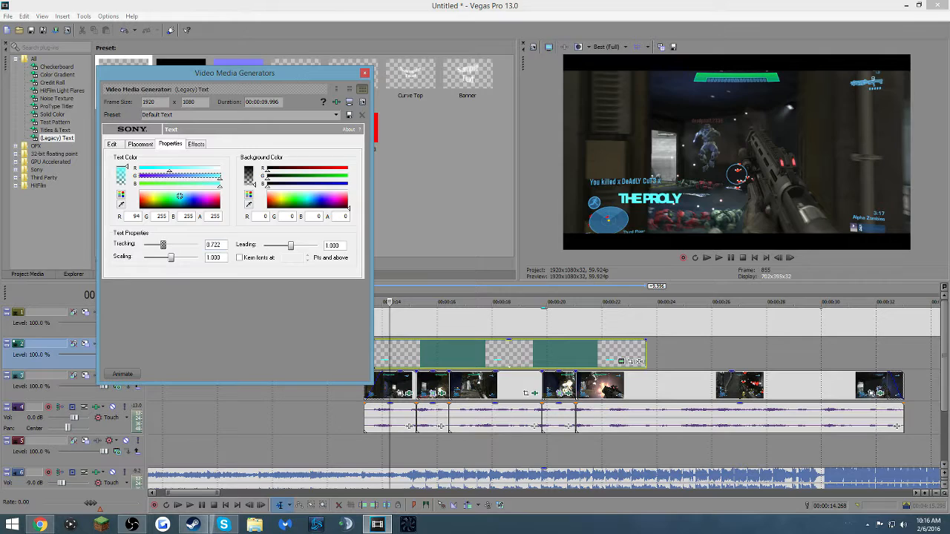
{"action": "type", "text": "1"}
{"action": "key", "text": "Return"}
{"action": "left_click_drag", "start_coordinate": [290, 245], "coordinate": [289, 245]}
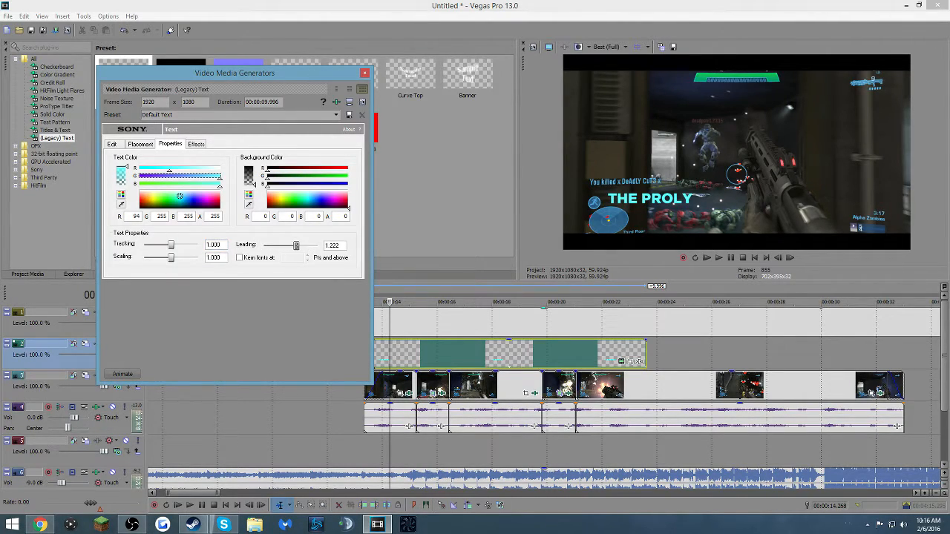
{"action": "type", "text": "1"}
{"action": "key", "text": "Return"}
{"action": "left_click_drag", "start_coordinate": [255, 184], "coordinate": [255, 171]}
{"action": "left_click_drag", "start_coordinate": [253, 173], "coordinate": [253, 185]}
- Turn on the title's outline with feather 0.072 and width 1.000, and colour it black
{"action": "left_click", "coordinate": [196, 144]}
{"action": "left_click_drag", "start_coordinate": [147, 178], "coordinate": [174, 179]}
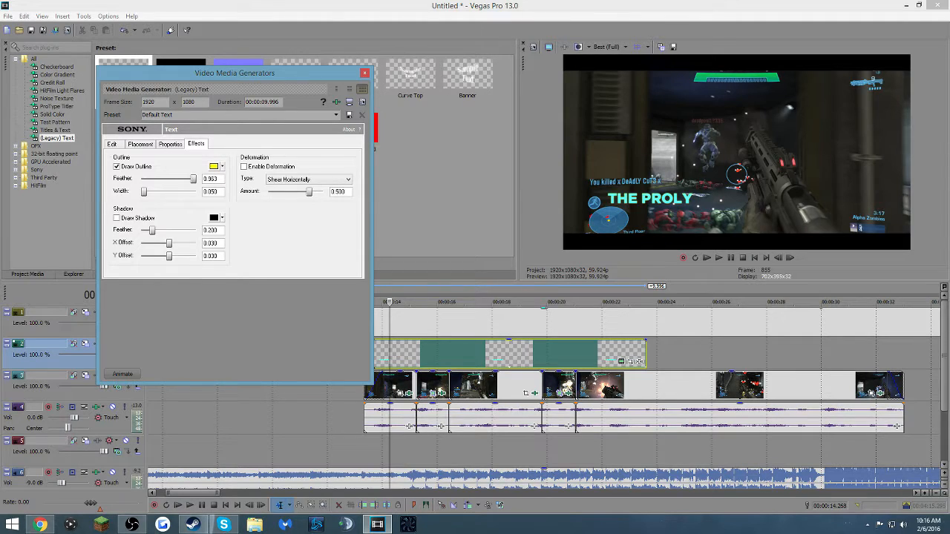
{"action": "left_click_drag", "start_coordinate": [144, 192], "coordinate": [196, 191]}
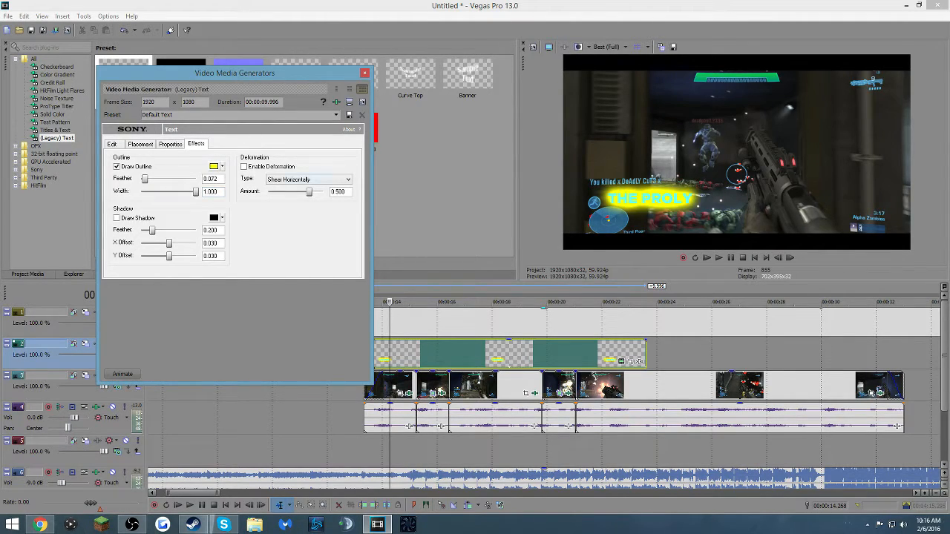
{"action": "left_click", "coordinate": [222, 166]}
{"action": "left_click", "coordinate": [221, 185]}
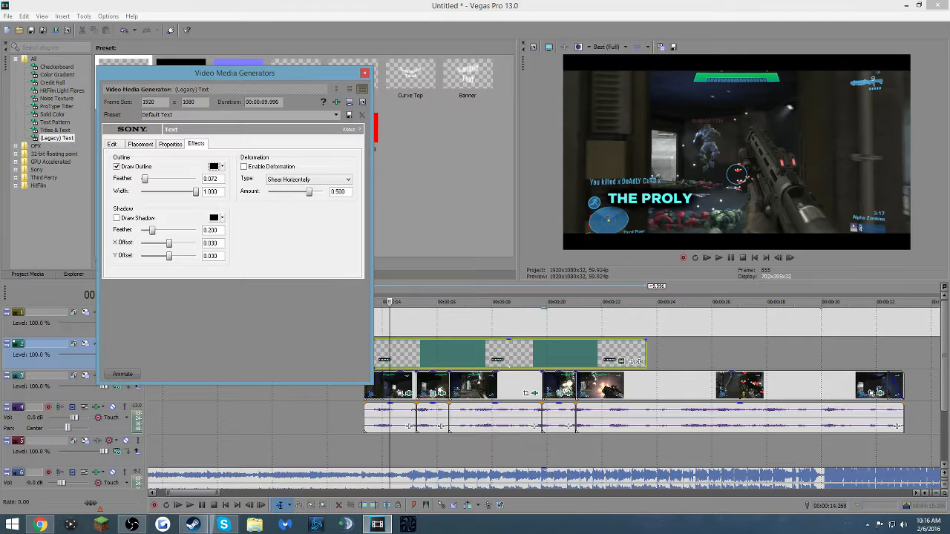
- Keep the outline black with its width reduced to 0.218, and enable a black text shadow with feather 1.000
{"action": "left_click", "coordinate": [222, 166]}
{"action": "left_click_drag", "start_coordinate": [256, 218], "coordinate": [305, 216]}
{"action": "left_click", "coordinate": [222, 166]}
{"action": "left_click_drag", "start_coordinate": [196, 191], "coordinate": [166, 191]}
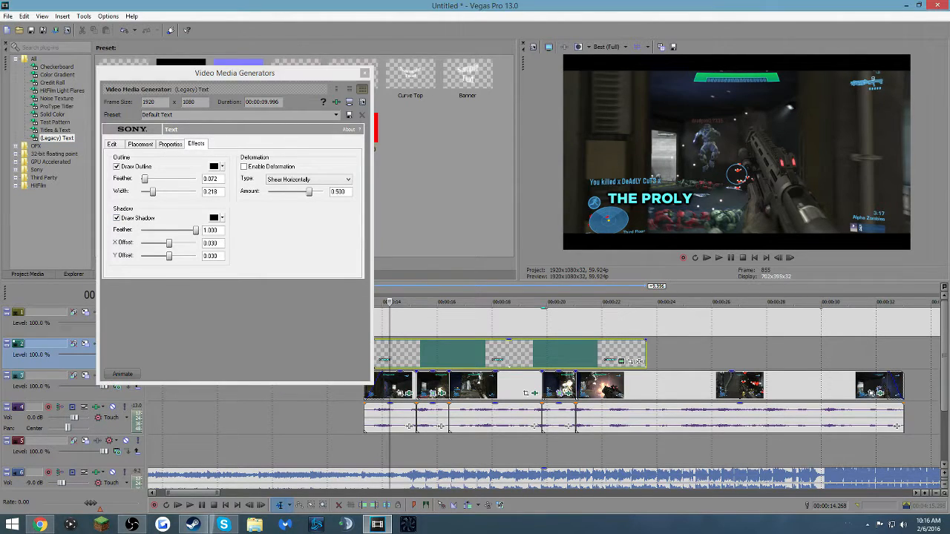
- Shorten the title event on the timeline so it ends at 00:00:18.173
{"action": "left_click", "coordinate": [496, 354]}
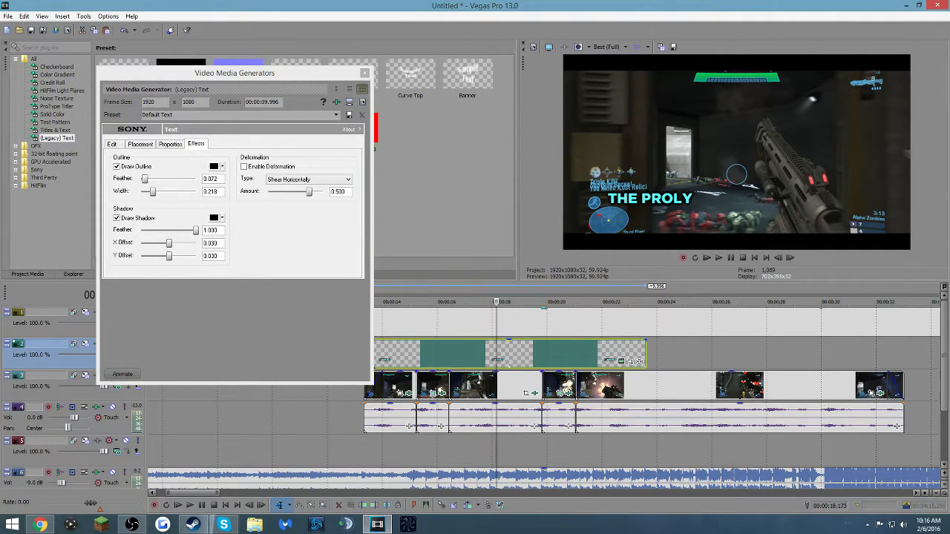
{"action": "key", "text": "space"}
{"action": "key", "text": "space"}
{"action": "left_click_drag", "start_coordinate": [644, 354], "coordinate": [472, 354]}
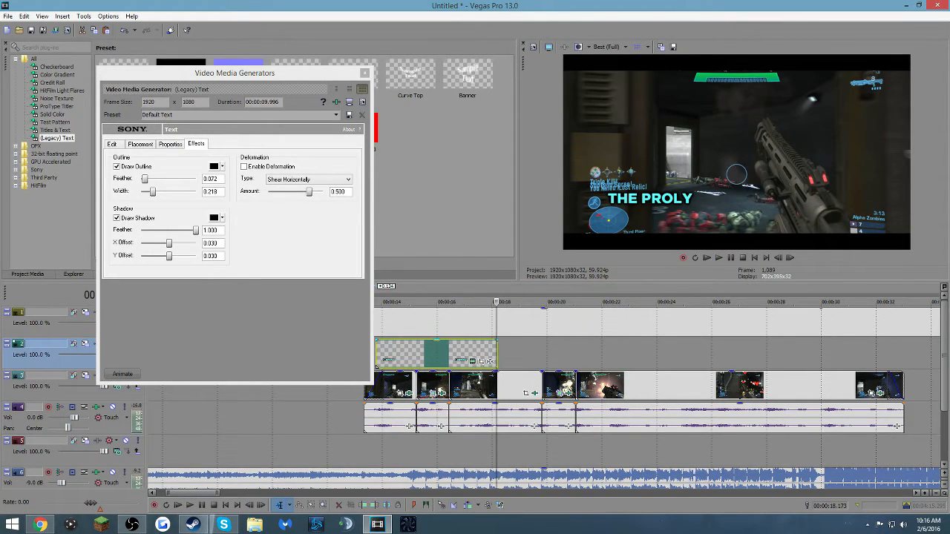
- Add a short fade-in and fade-out to the title event and play it back from 00:00:13.367
{"action": "left_click_drag", "start_coordinate": [297, 73], "coordinate": [242, 73]}
{"action": "left_click_drag", "start_coordinate": [377, 342], "coordinate": [387, 343]}
{"action": "left_click_drag", "start_coordinate": [496, 342], "coordinate": [487, 343]}
{"action": "key", "text": "space"}
{"action": "left_click", "coordinate": [364, 354]}
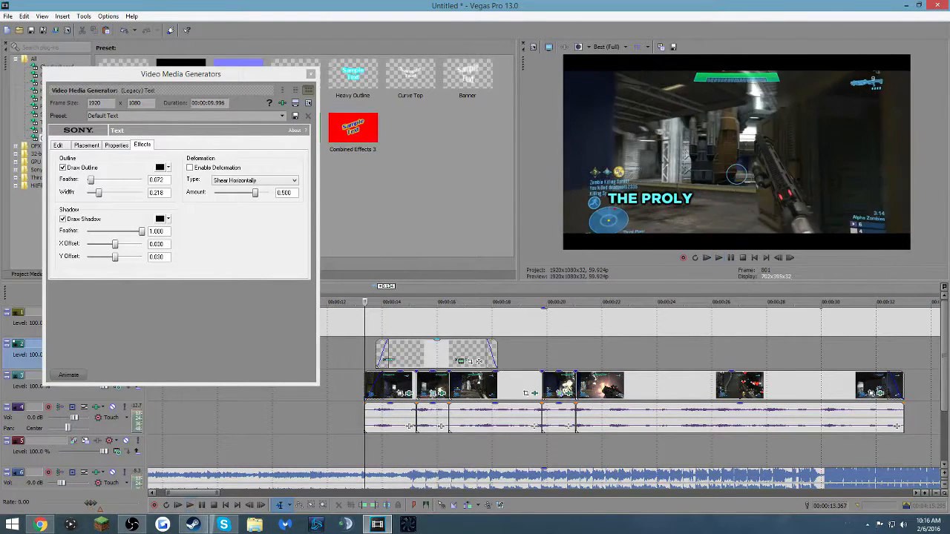
{"action": "key", "text": "space"}
- Split the title event at the start and end of the second gameplay clip, the latter at 00:00:16.437
{"action": "left_click", "coordinate": [413, 385]}
{"action": "right_click", "coordinate": [408, 353]}
{"action": "left_click", "coordinate": [445, 214]}
{"action": "left_click", "coordinate": [444, 385]}
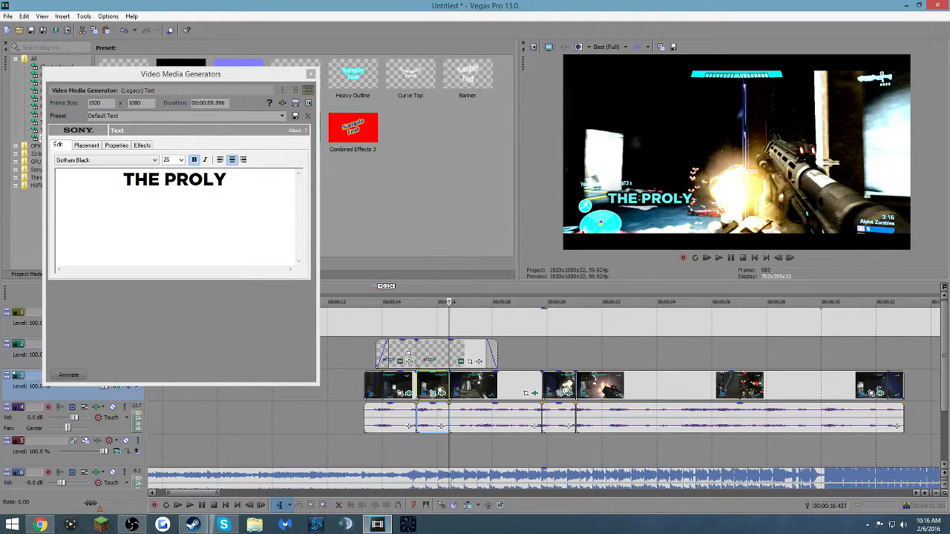
{"action": "scroll", "coordinate": [444, 385], "scroll_direction": "up", "scroll_amount": 3}
{"action": "right_click", "coordinate": [538, 353]}
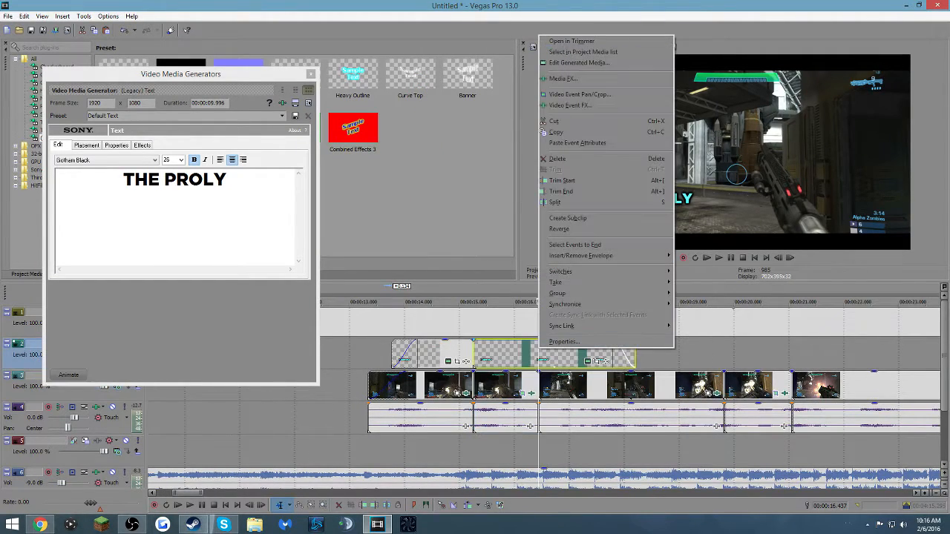
{"action": "left_click", "coordinate": [594, 202]}
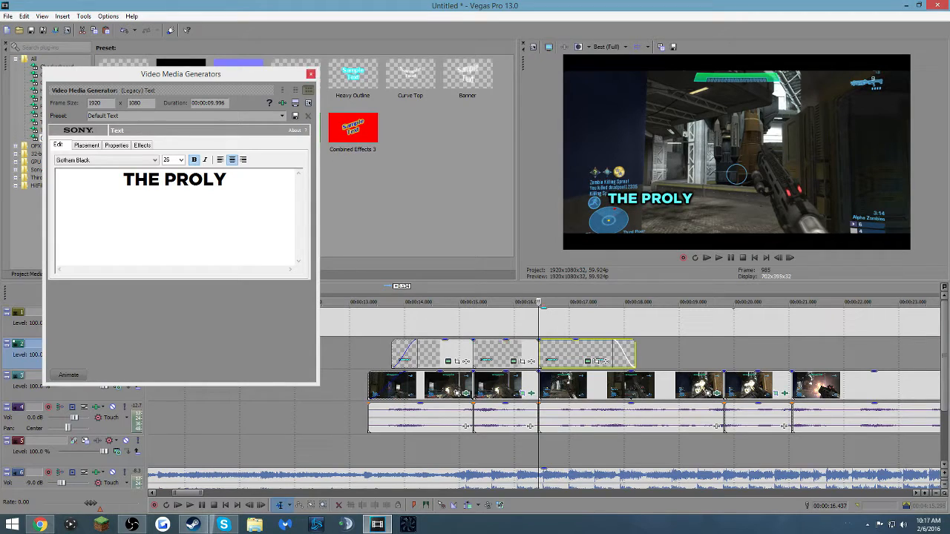
- Copy the second gameplay clip and paste its event attributes onto the middle title segment
{"action": "left_click", "coordinate": [311, 73]}
{"action": "right_click", "coordinate": [494, 397]}
{"action": "right_click", "coordinate": [488, 373]}
{"action": "left_click", "coordinate": [520, 136]}
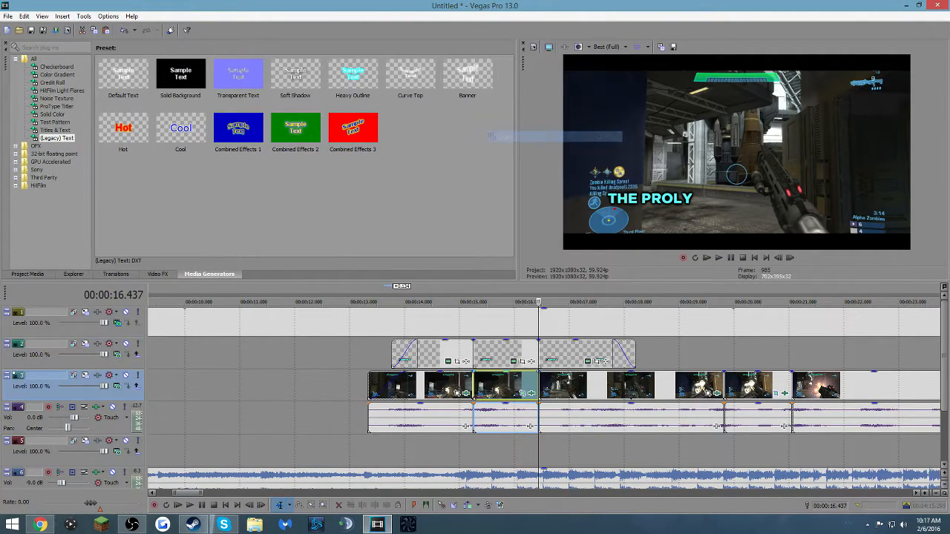
{"action": "right_click", "coordinate": [499, 346]}
{"action": "left_click", "coordinate": [534, 140]}
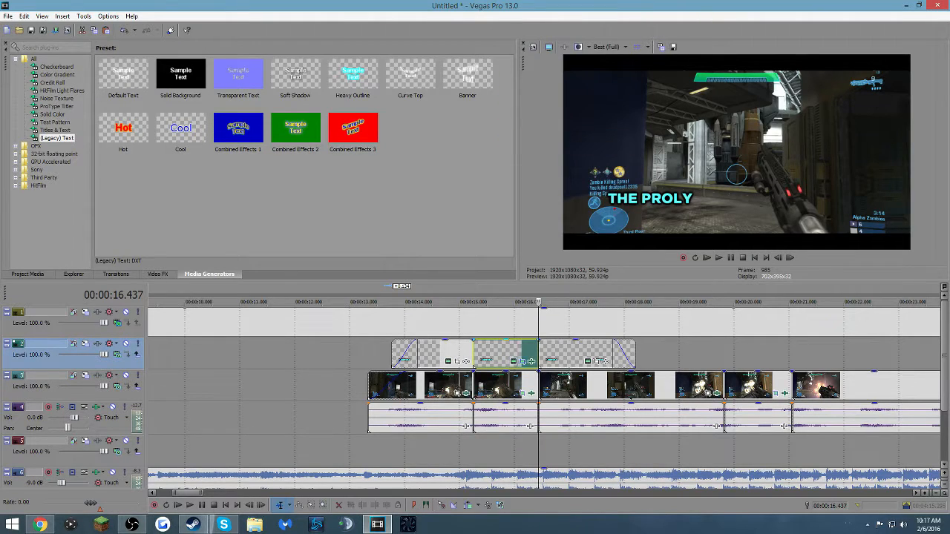
- Check the middle title segment's pan/crop settings and replay the title's zoom and flash from 00:00:14.952
{"action": "left_click", "coordinate": [522, 362]}
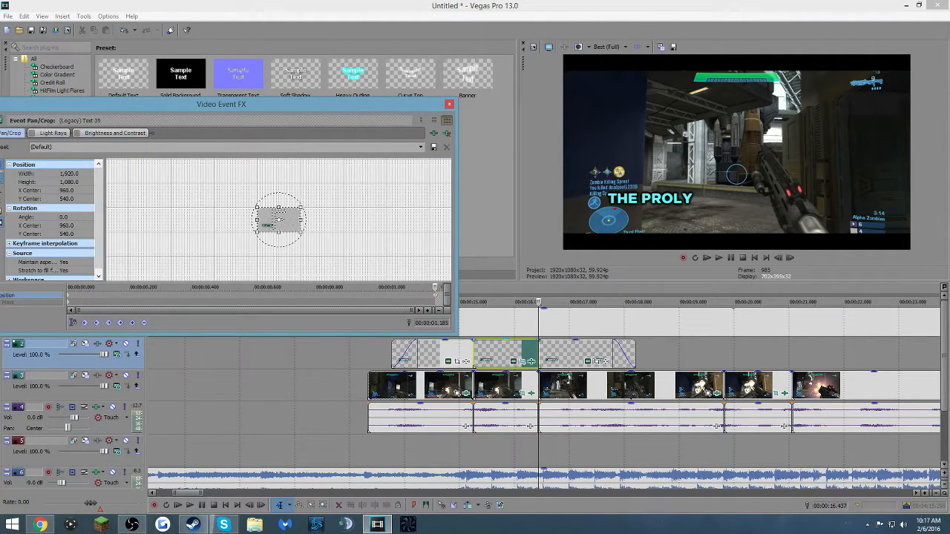
{"action": "key", "text": "alt+F4"}
{"action": "left_click", "coordinate": [456, 352]}
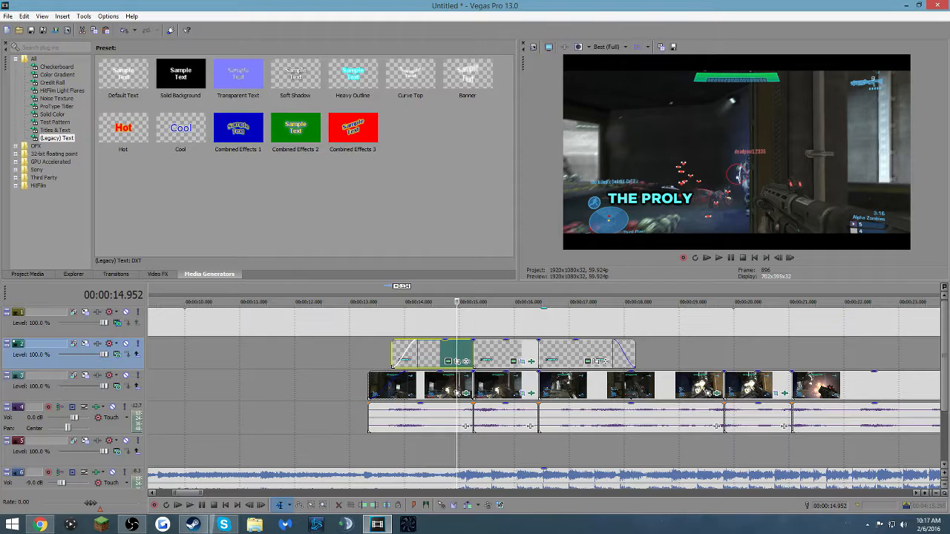
{"action": "key", "text": "space"}
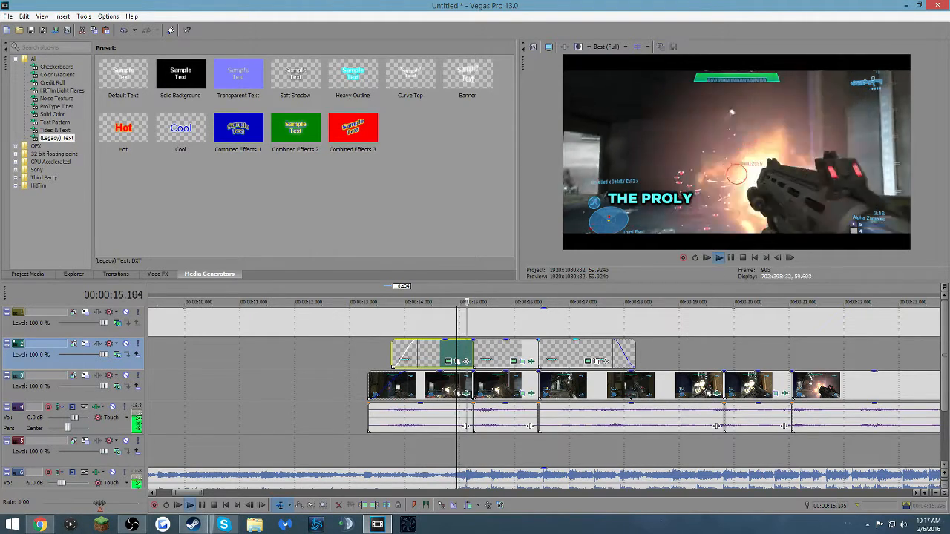
{"action": "key", "text": "space"}
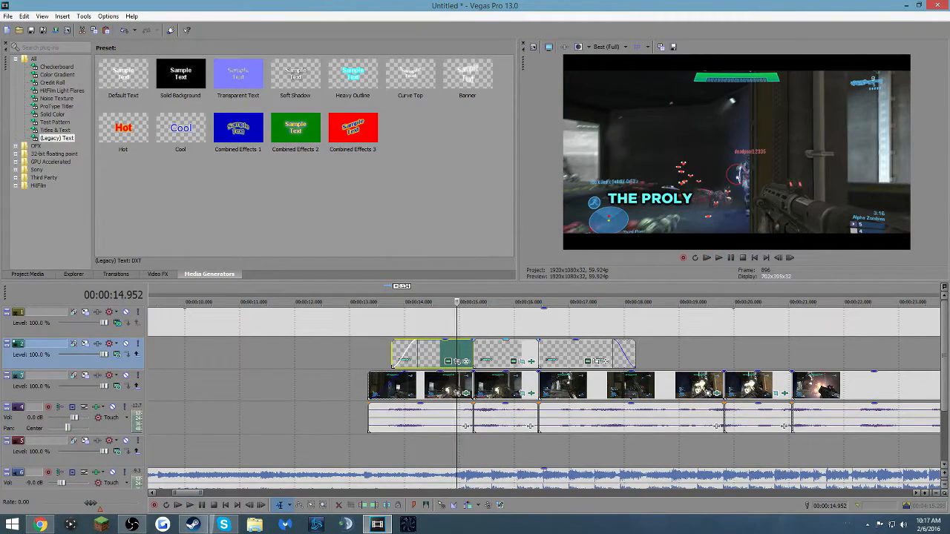
{"action": "key", "text": "space"}
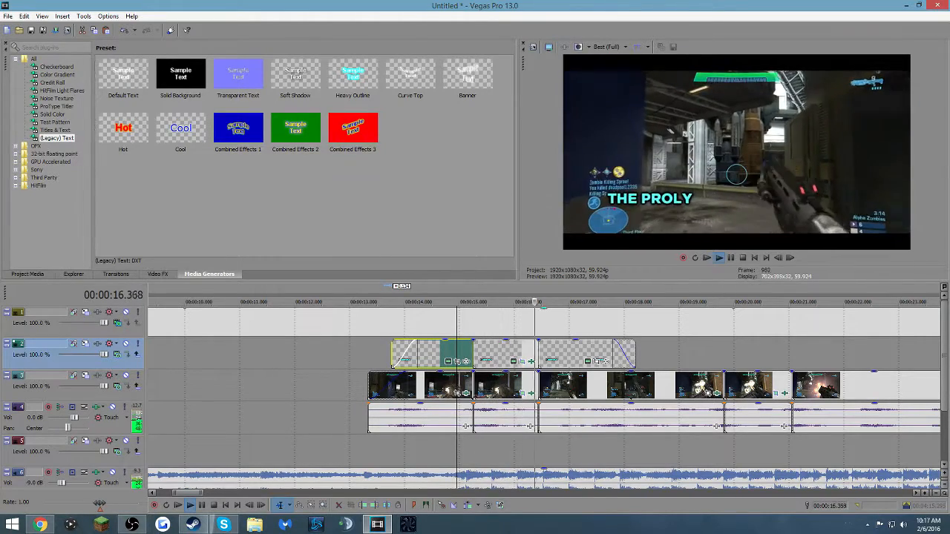
{"action": "key", "text": "space"}
{"action": "key", "text": "space"}
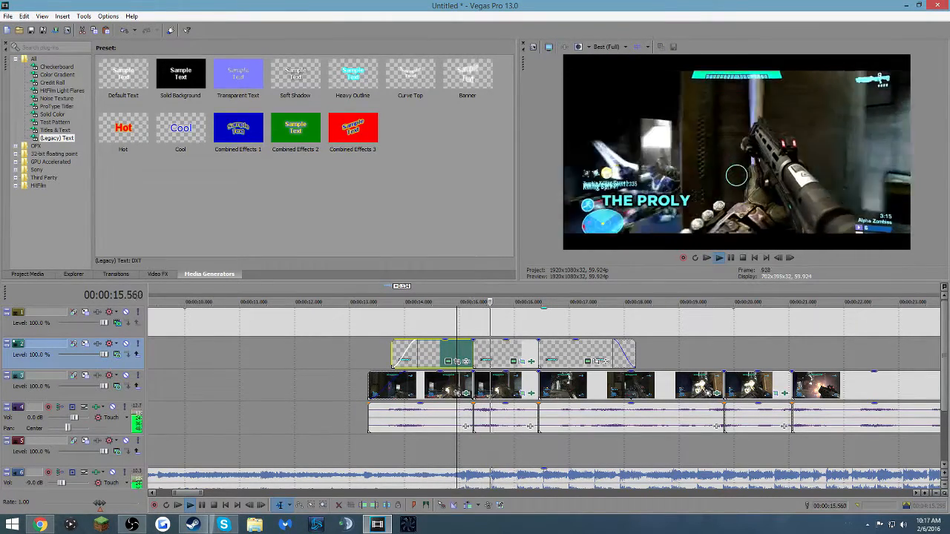
{"action": "key", "text": "space"}
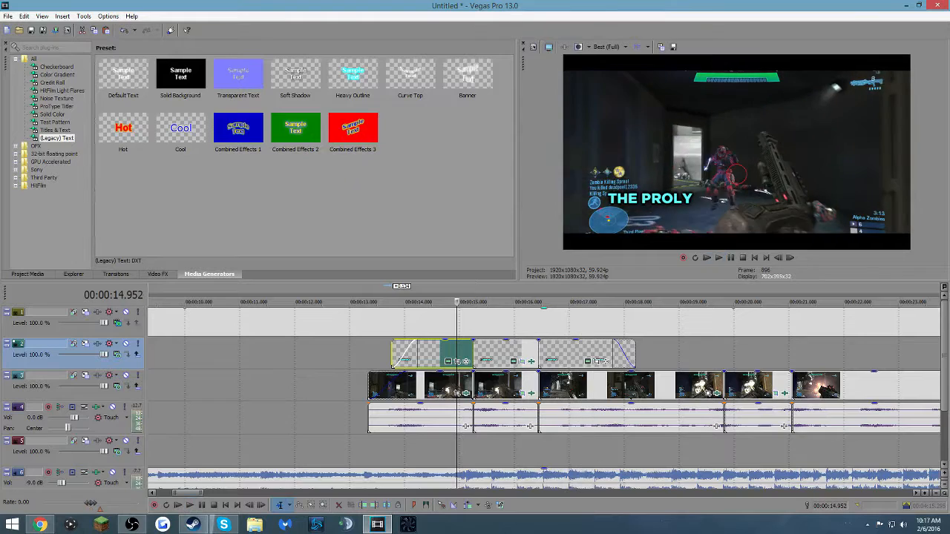
- Show the project media and place the playhead at 00:00:13.200, just before the first gameplay clip
{"action": "key", "text": "Down"}
{"action": "key", "text": "Down"}
{"action": "key", "text": "alt+1"}
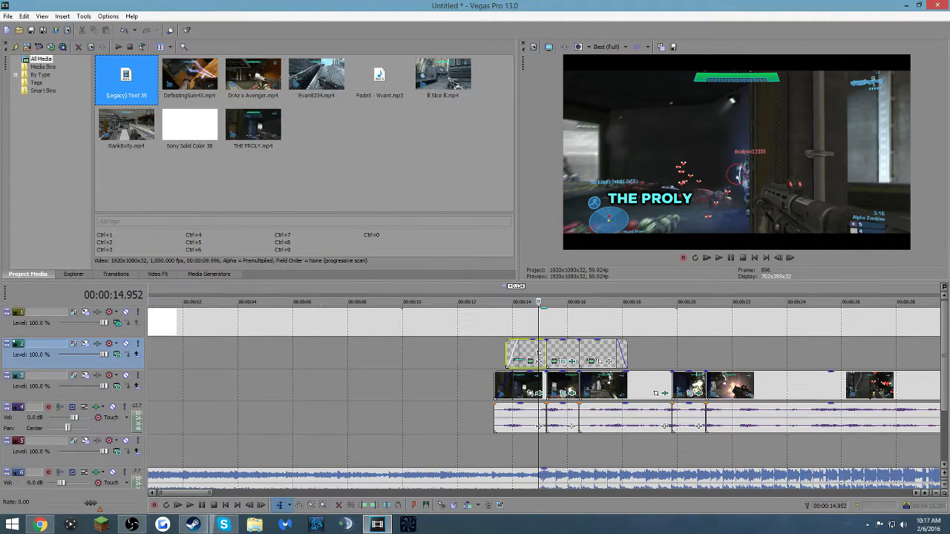
{"action": "key", "text": "Down"}
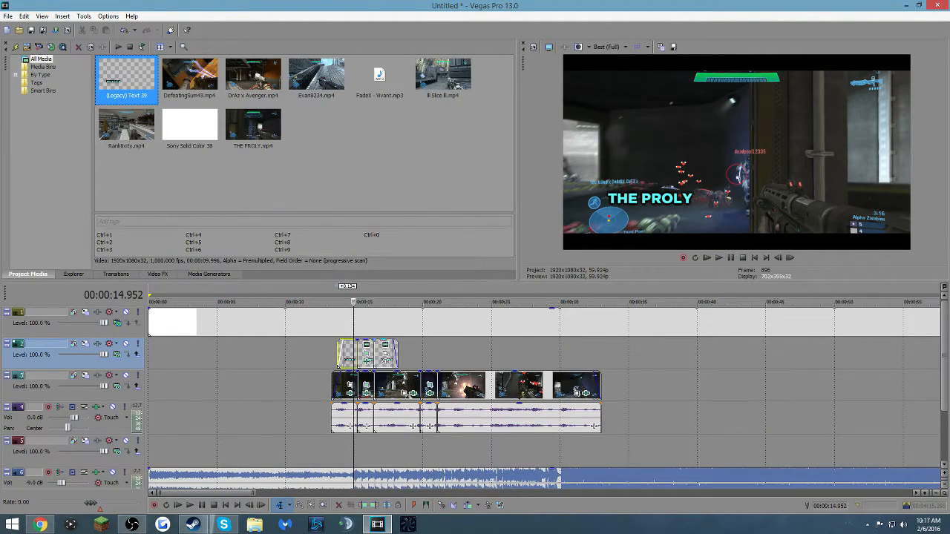
{"action": "key", "text": "space"}
{"action": "key", "text": "Up"}
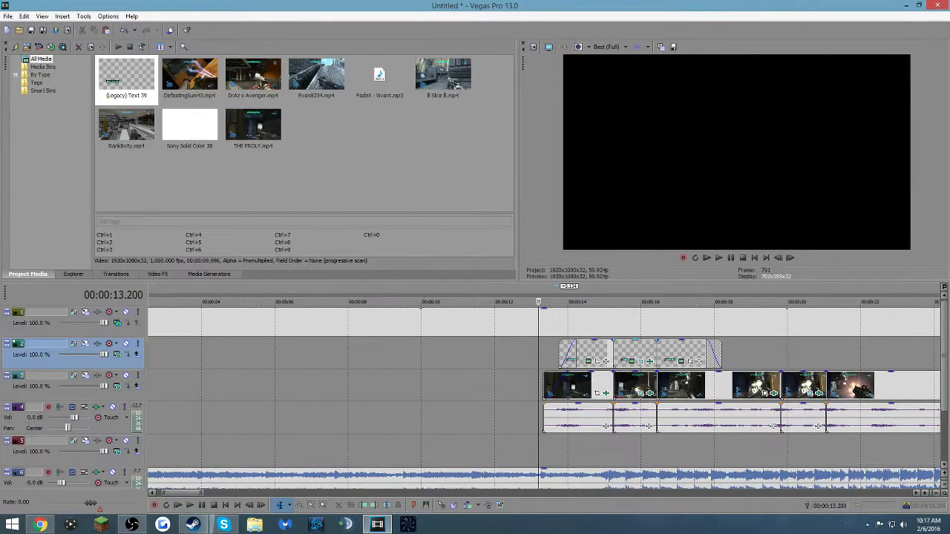
- Play through the last gameplay clip from about 00:00:21.7 and examine where its kills and explosion occur
{"action": "key", "text": "Down"}
{"action": "key", "text": "Down"}
{"action": "key", "text": "Down"}
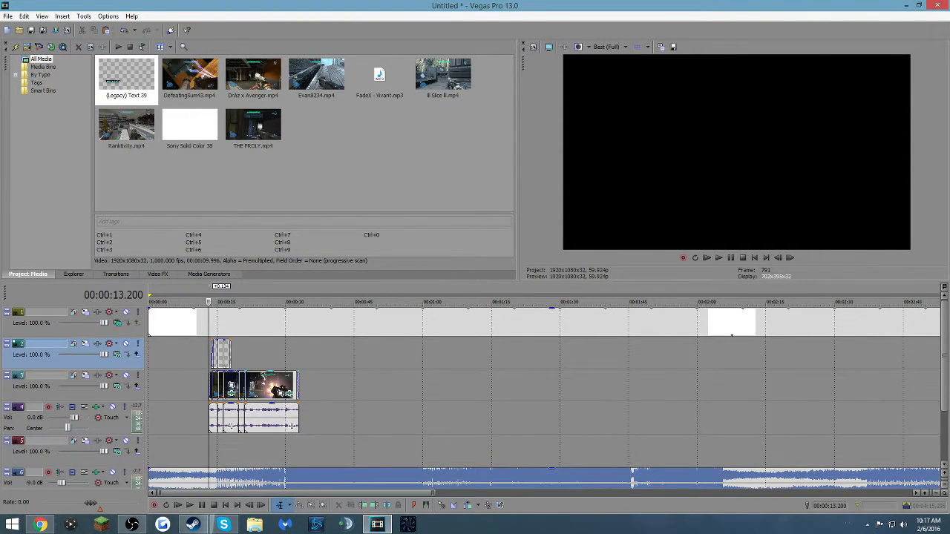
{"action": "key", "text": "Up"}
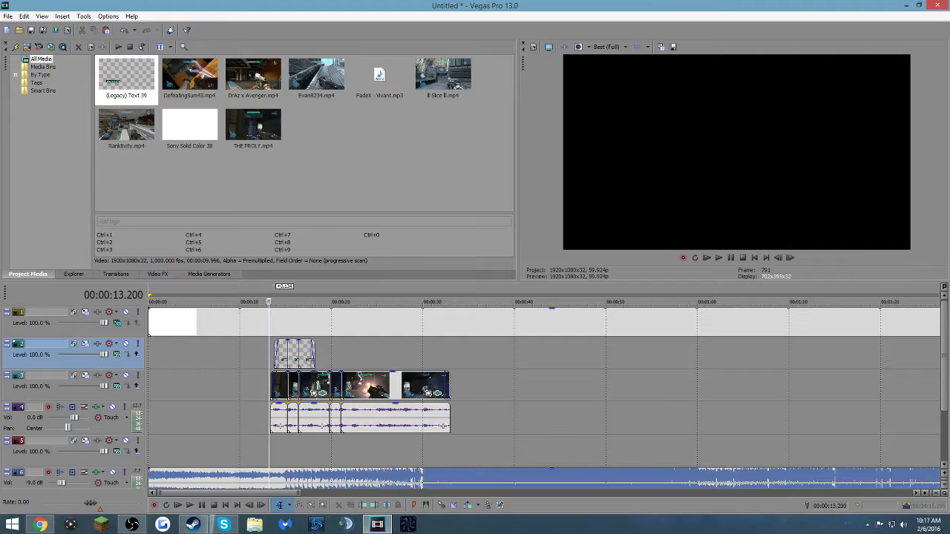
{"action": "key", "text": "Up"}
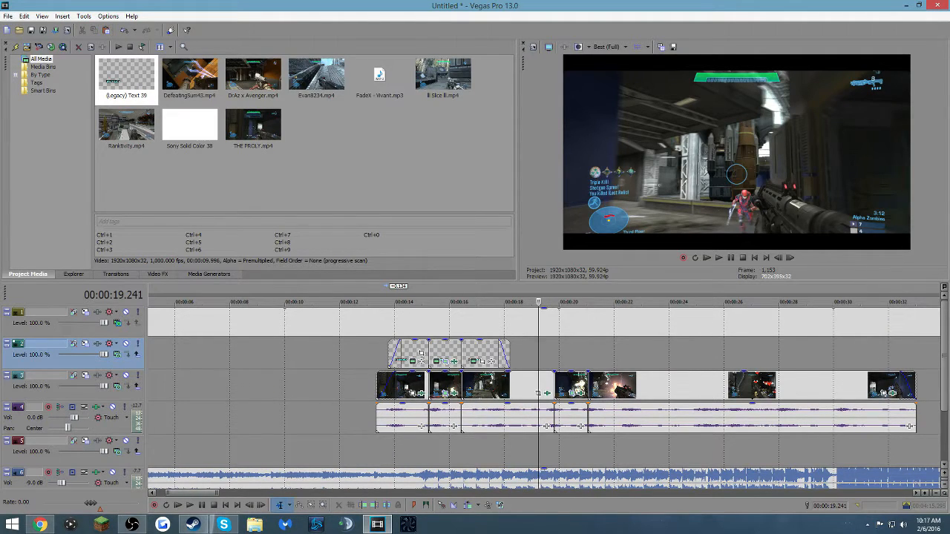
{"action": "left_click", "coordinate": [604, 385]}
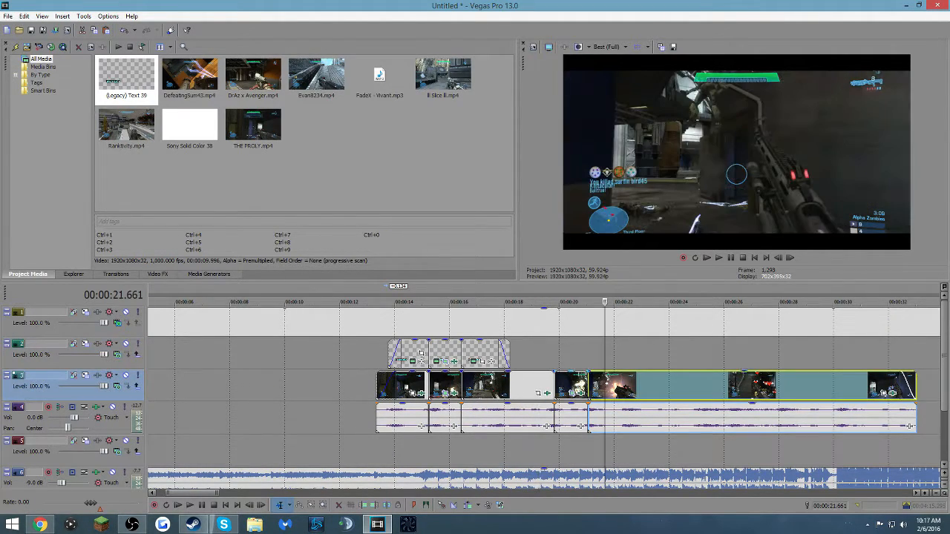
{"action": "key", "text": "space"}
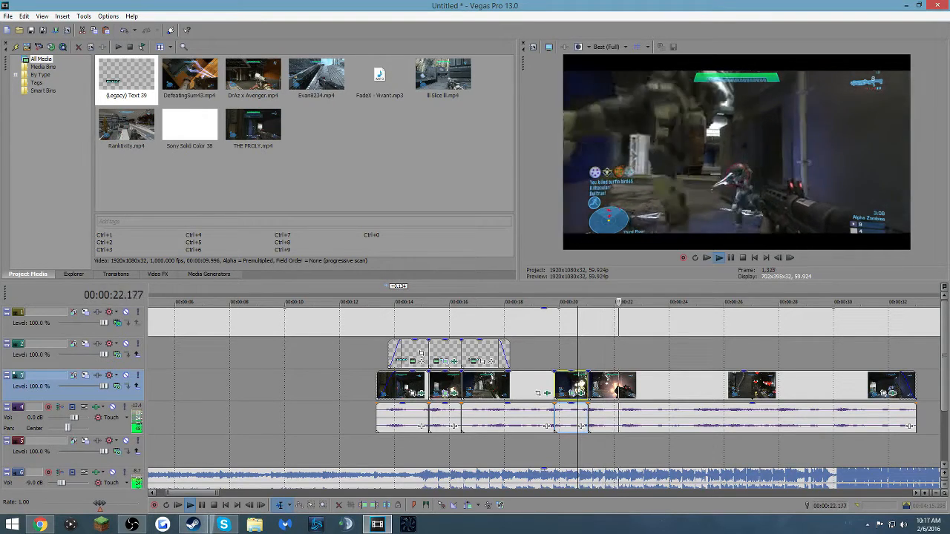
{"action": "key", "text": "space"}
{"action": "left_click", "coordinate": [630, 386]}
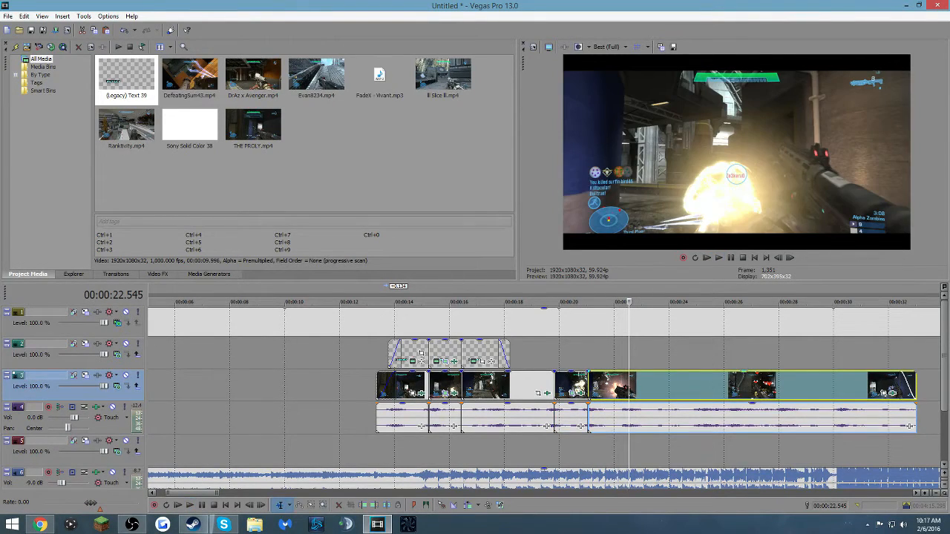
{"action": "left_click", "coordinate": [607, 386]}
{"action": "key", "text": "space"}
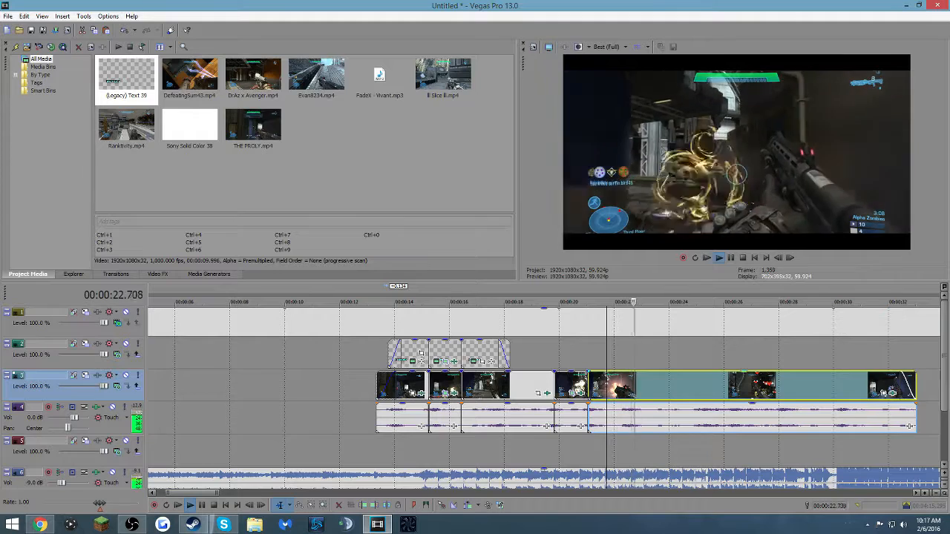
{"action": "key", "text": "space"}
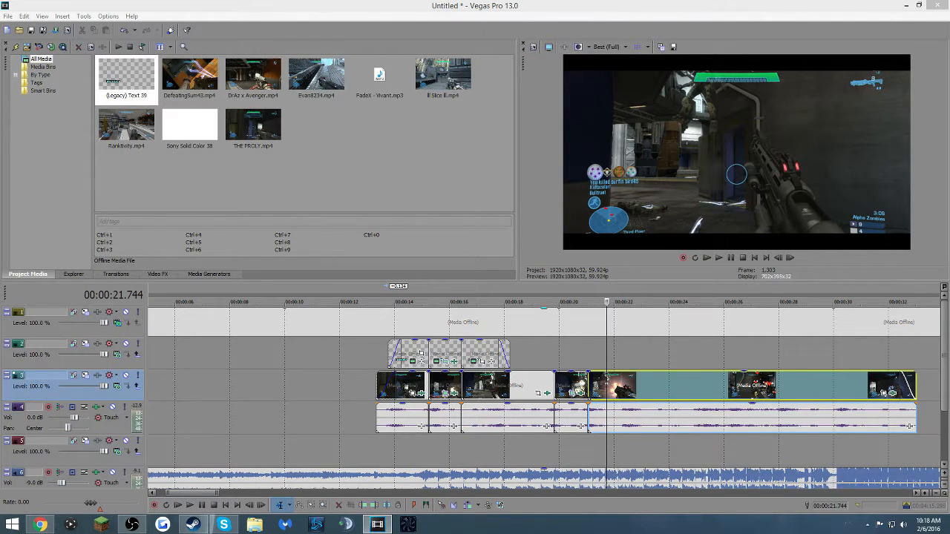
- Switch to Game Capture HD, leave its full-screen display and open the capture view
{"action": "left_click", "coordinate": [70, 524]}
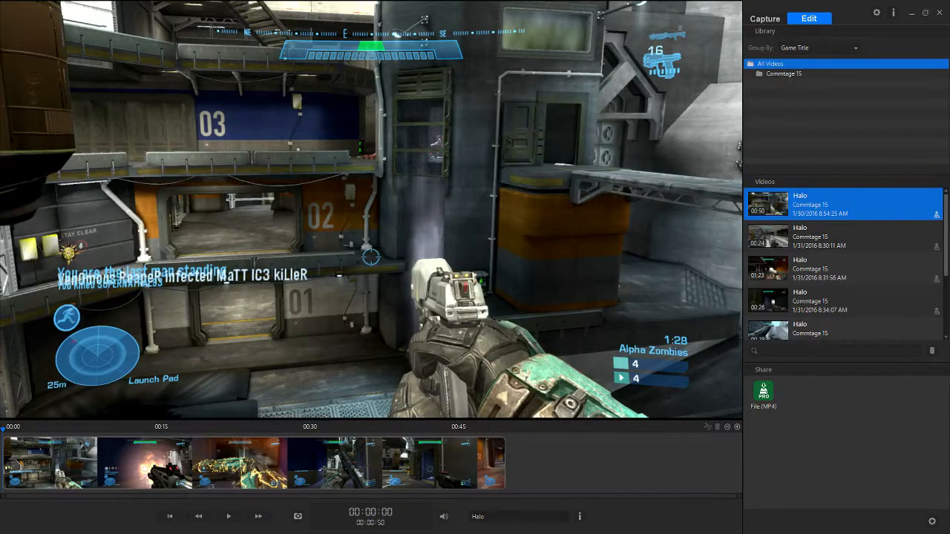
{"action": "key", "text": "Escape"}
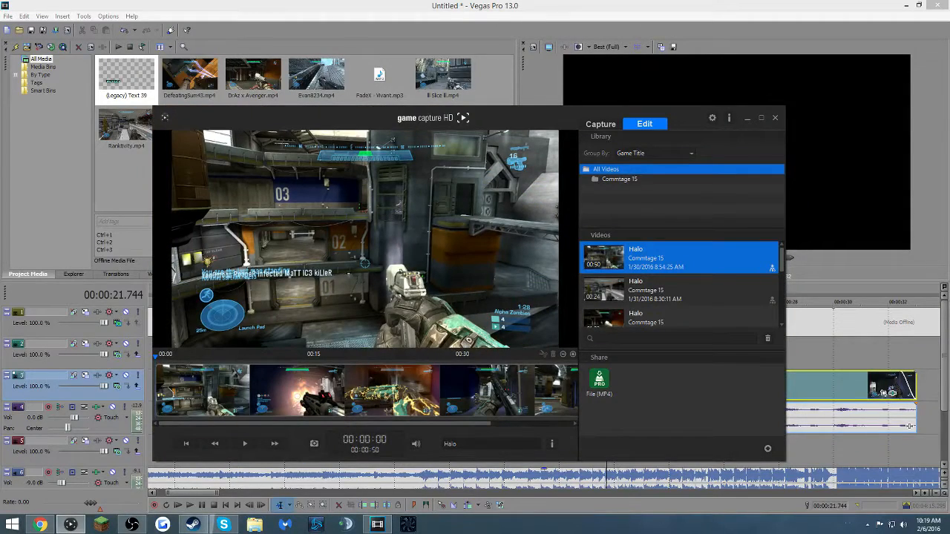
{"action": "left_click", "coordinate": [600, 123]}
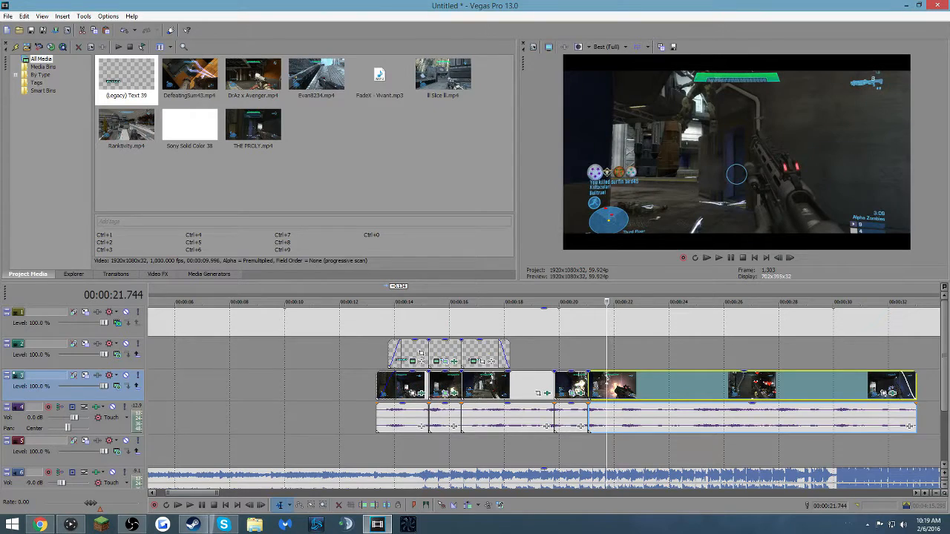
- Return to Vegas Pro and replay the last gameplay clip from 00:00:21.961
{"action": "left_click", "coordinate": [613, 353]}
{"action": "left_click", "coordinate": [631, 353]}
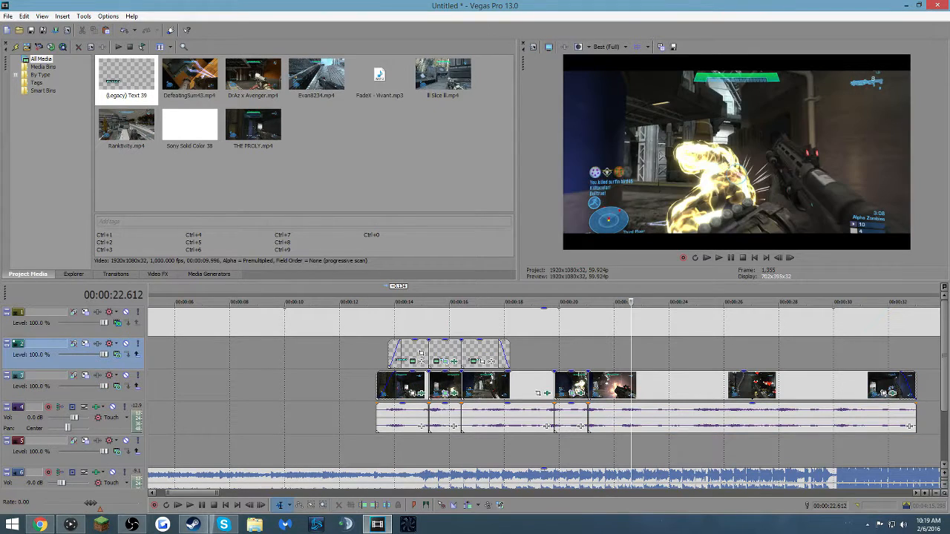
{"action": "left_click", "coordinate": [622, 386]}
{"action": "left_click", "coordinate": [612, 386]}
{"action": "key", "text": "space"}
{"action": "key", "text": "space"}
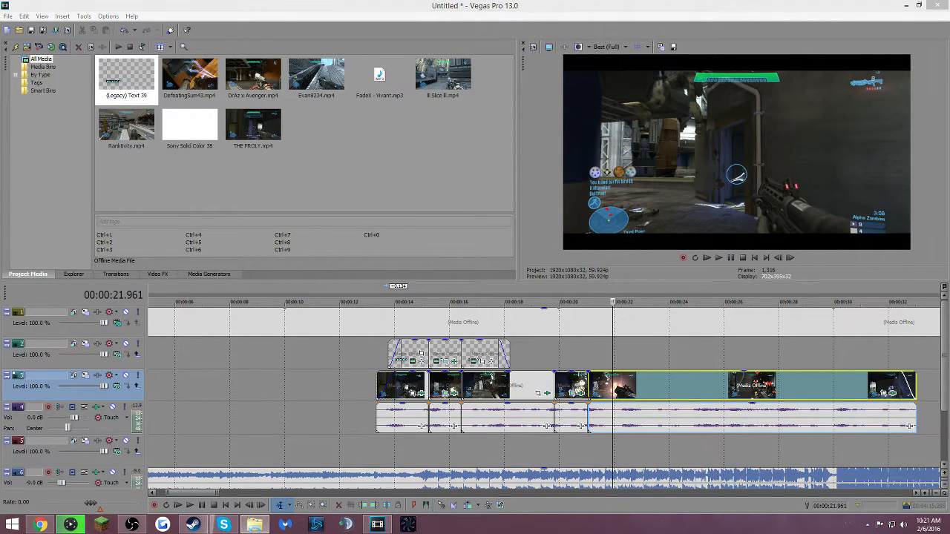
{"action": "key", "text": "super+e"}
{"action": "double_click", "coordinate": [349, 334]}
{"action": "double_click", "coordinate": [199, 278]}
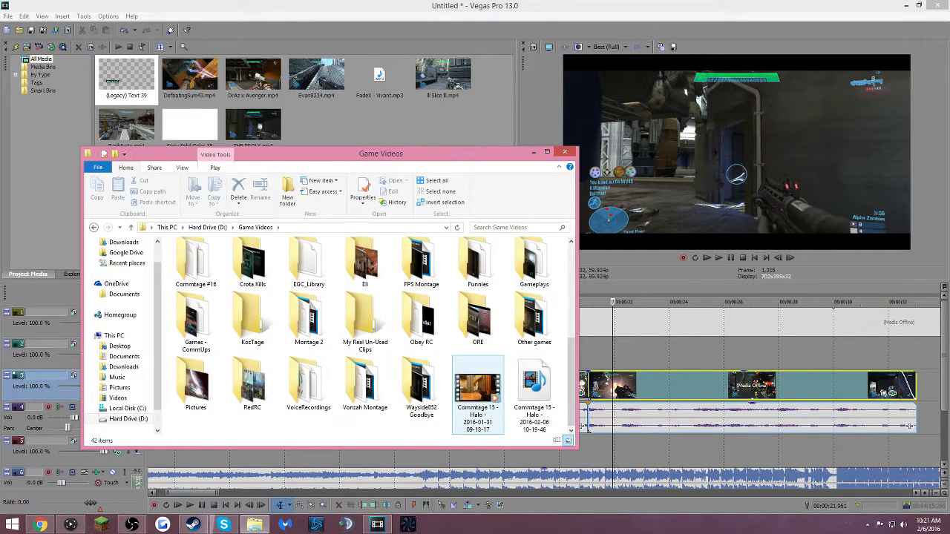
{"action": "right_click", "coordinate": [486, 409]}
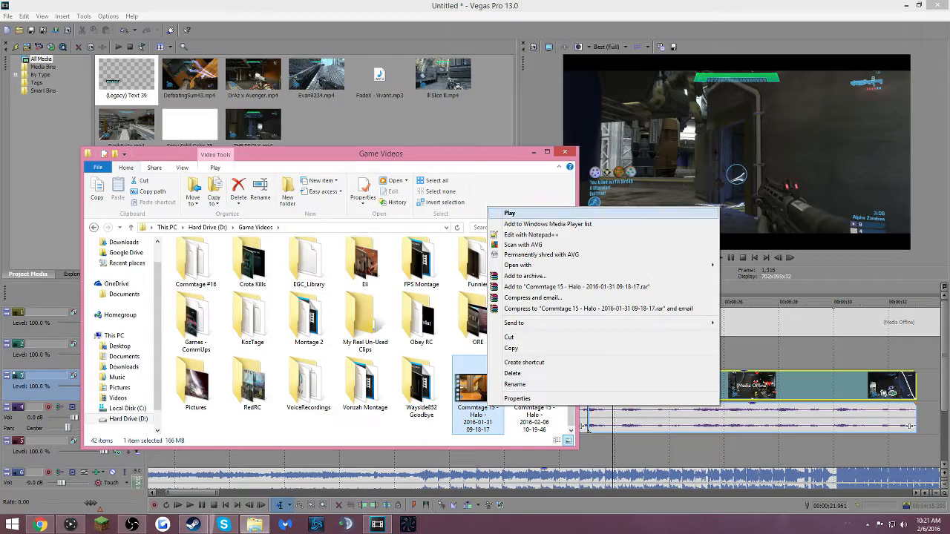
{"action": "left_click", "coordinate": [512, 214]}
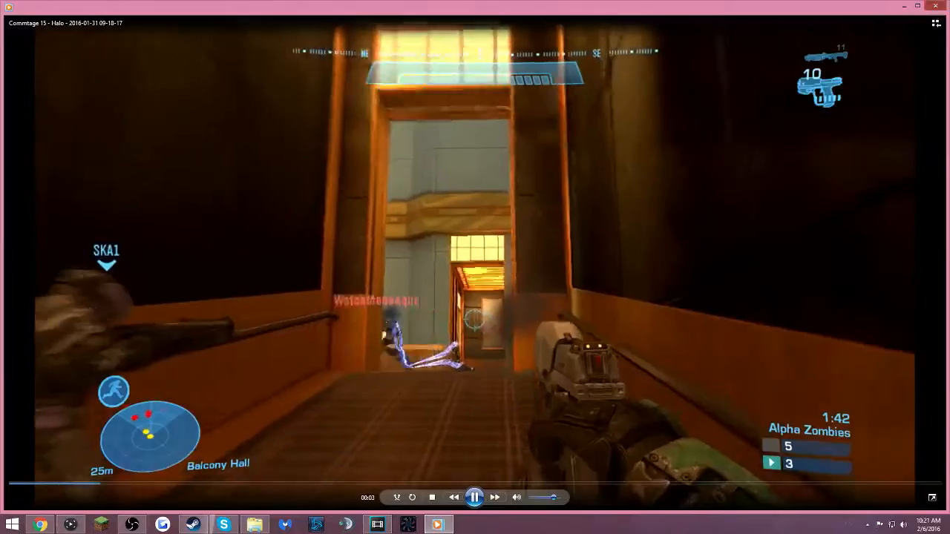
{"action": "left_click", "coordinate": [935, 6]}
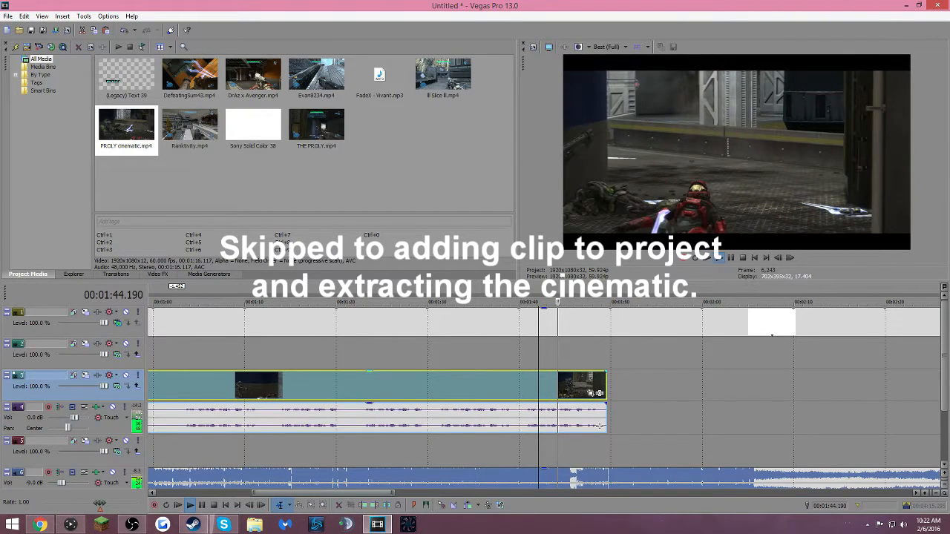
- Find the wanted cinematic shot near the end of the PROLY cinematic clip and split the clip at 00:01:44.349
{"action": "key", "text": "space"}
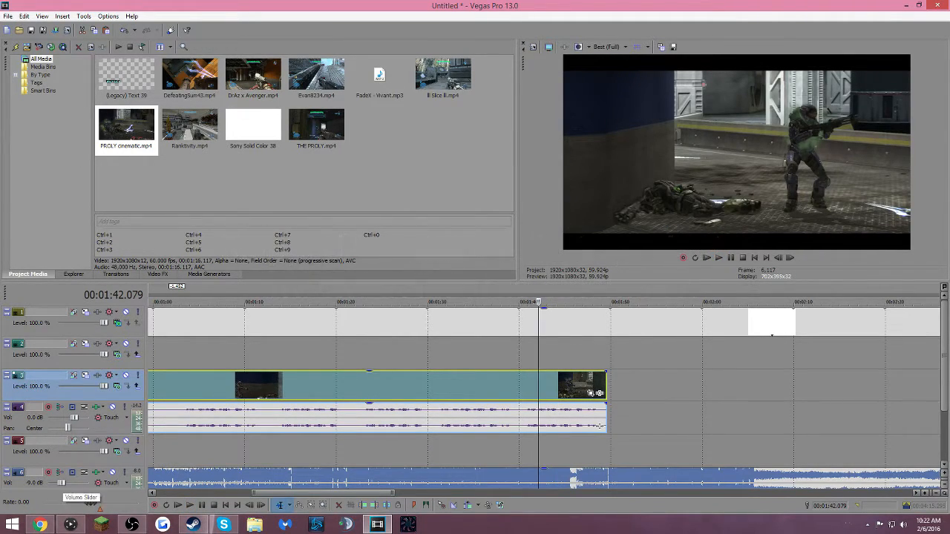
{"action": "scroll", "coordinate": [600, 425], "scroll_direction": "down", "scroll_amount": 1}
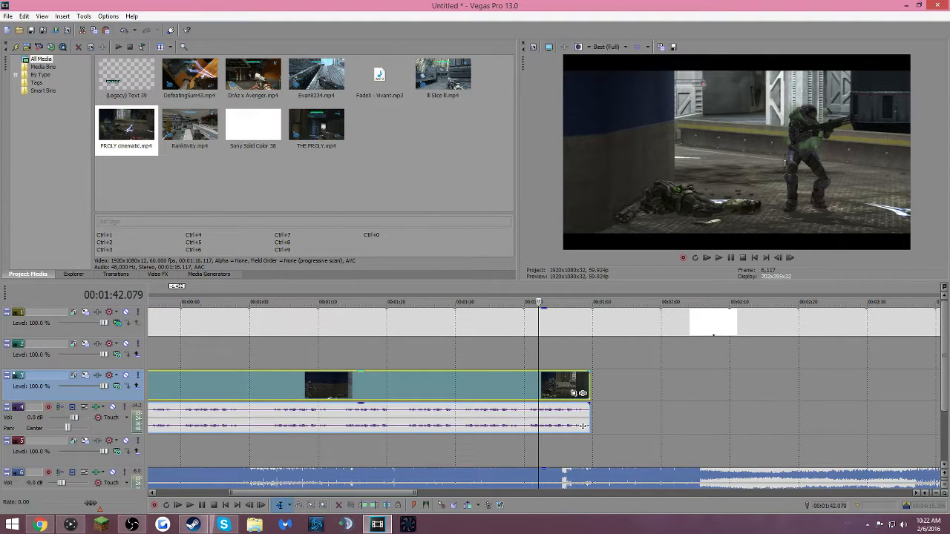
{"action": "key", "text": "space"}
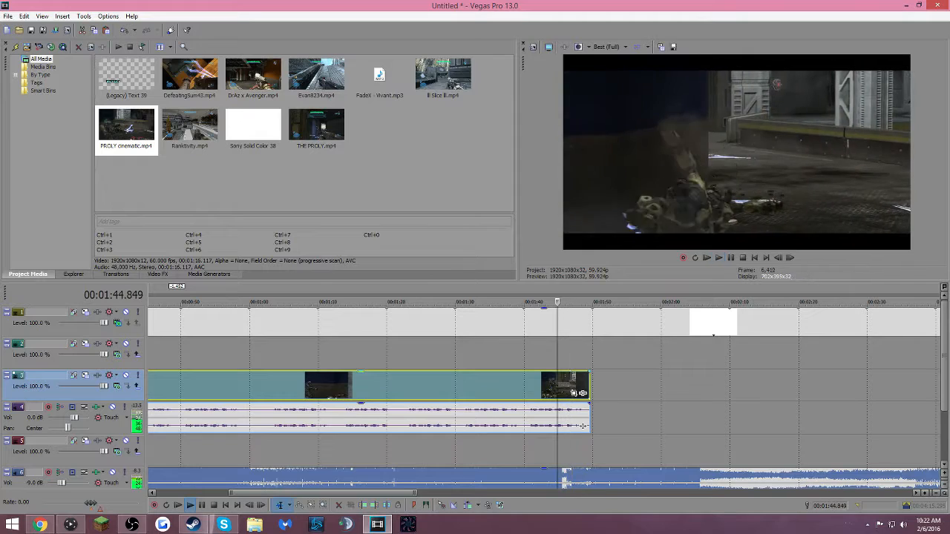
{"action": "key", "text": "space"}
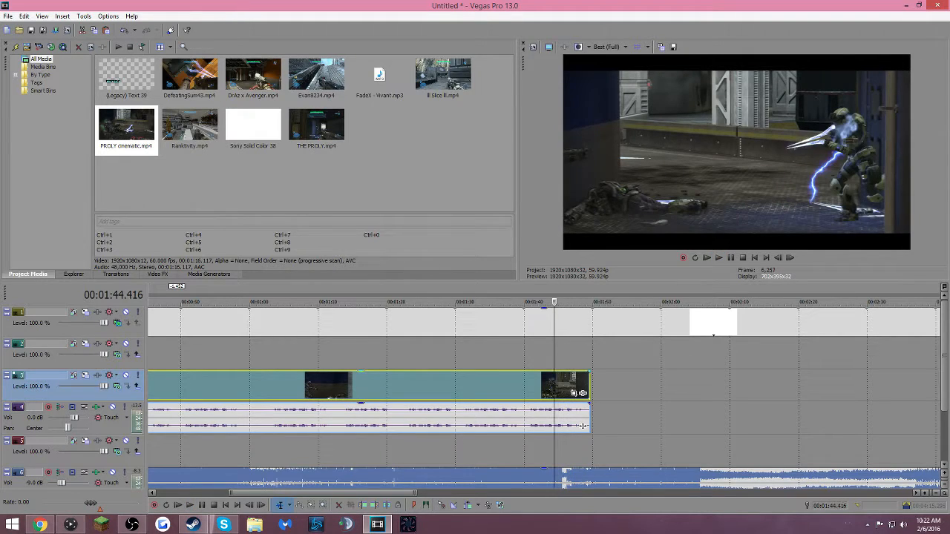
{"action": "left_click", "coordinate": [553, 382]}
{"action": "right_click", "coordinate": [554, 382]}
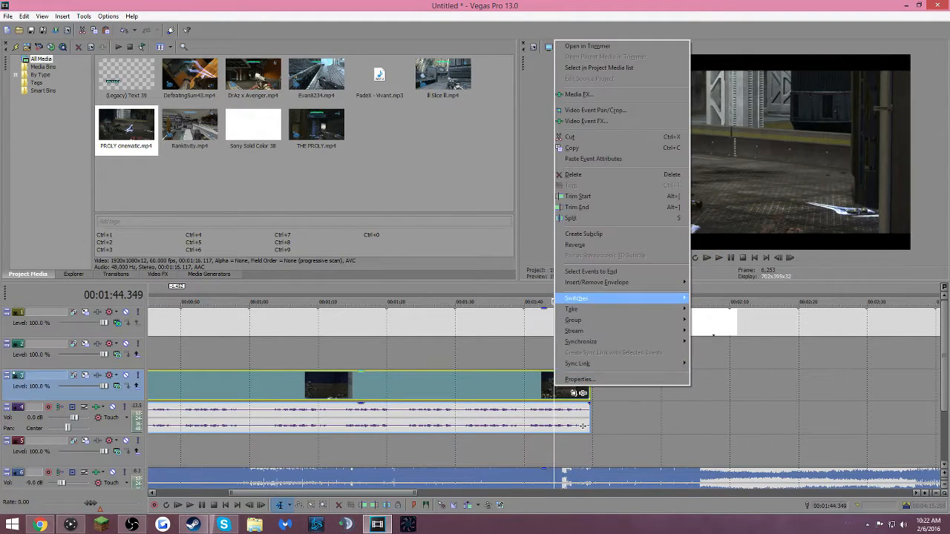
{"action": "left_click", "coordinate": [579, 218]}
- Delete the cinematic before the split and move the remaining piece behind the gameplay clips, starting at about 00:00:35
{"action": "right_click", "coordinate": [513, 360]}
{"action": "right_click", "coordinate": [514, 377]}
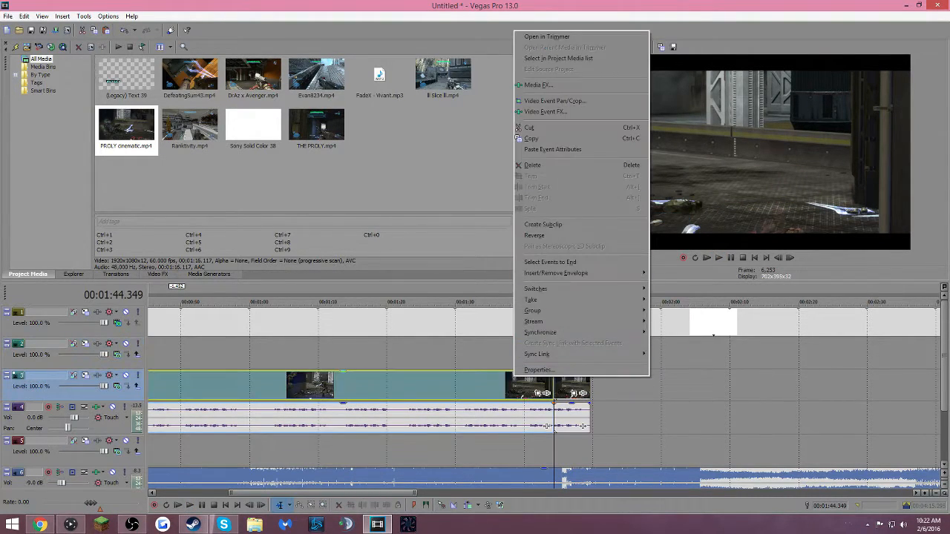
{"action": "left_click", "coordinate": [534, 165]}
{"action": "scroll", "coordinate": [519, 386], "scroll_direction": "down", "scroll_amount": 3}
{"action": "left_click_drag", "start_coordinate": [393, 385], "coordinate": [235, 385]}
{"action": "left_click", "coordinate": [234, 385]}
{"action": "scroll", "coordinate": [234, 385], "scroll_direction": "up", "scroll_amount": 3}
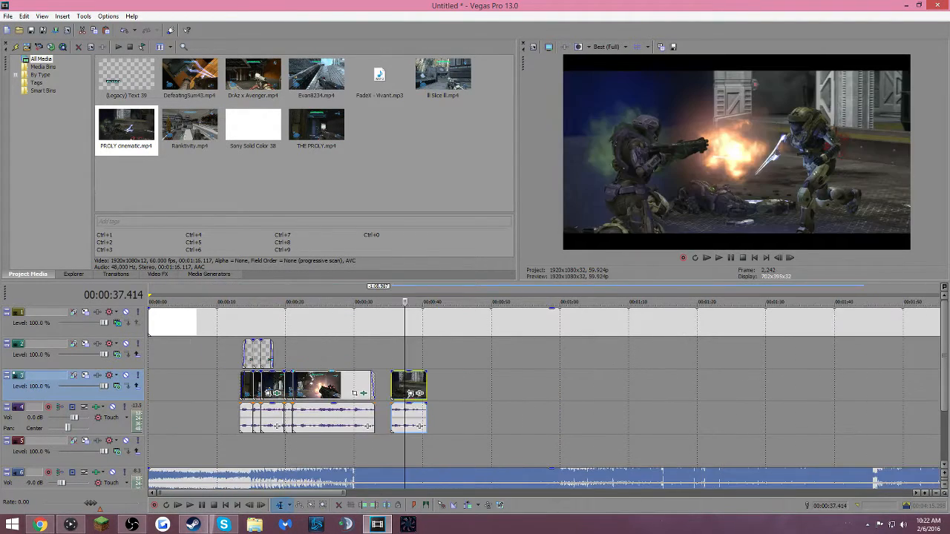
- Play the moved cinematic from 00:00:35.361 and the last gameplay clip from its start to compare their action
{"action": "scroll", "coordinate": [404, 386], "scroll_direction": "up", "scroll_amount": 2}
{"action": "left_click", "coordinate": [511, 385]}
{"action": "key", "text": "space"}
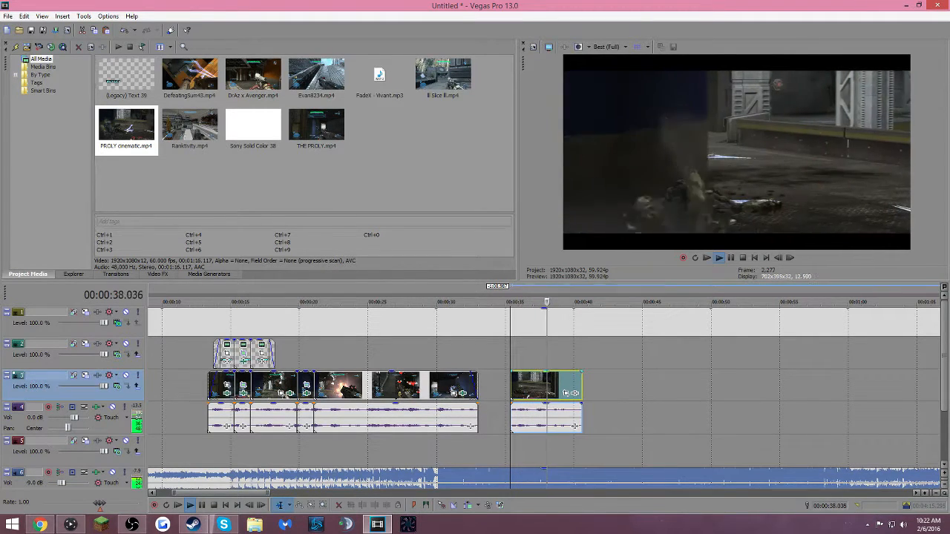
{"action": "key", "text": "space"}
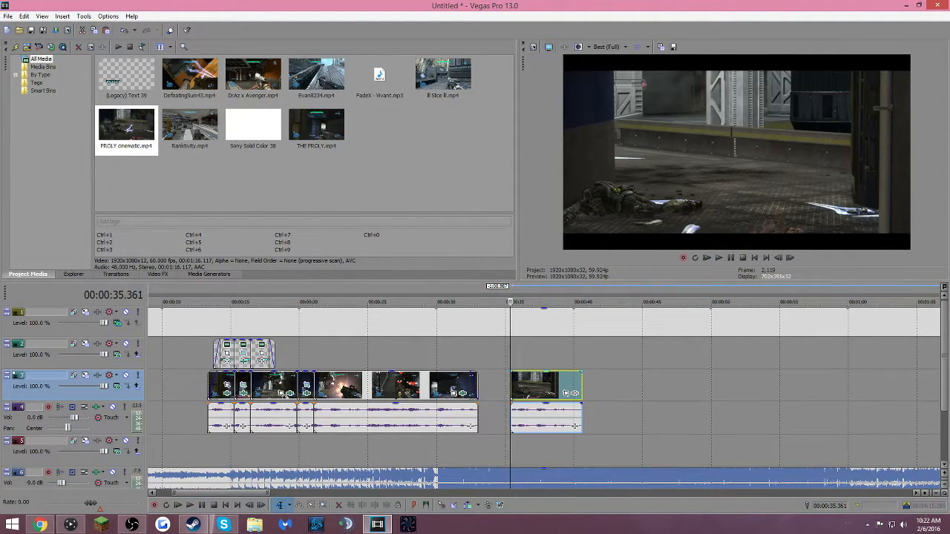
{"action": "left_click", "coordinate": [318, 385]}
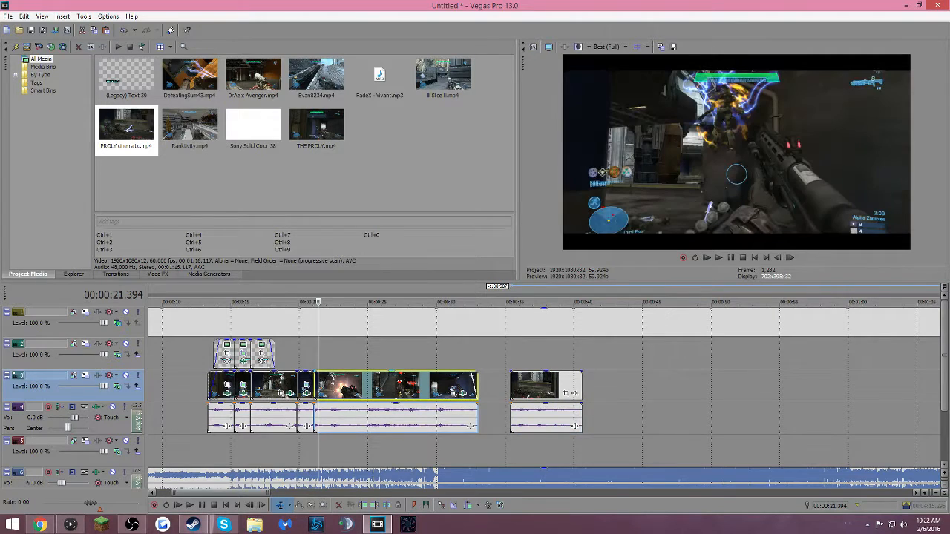
{"action": "left_click", "coordinate": [314, 385]}
{"action": "key", "text": "space"}
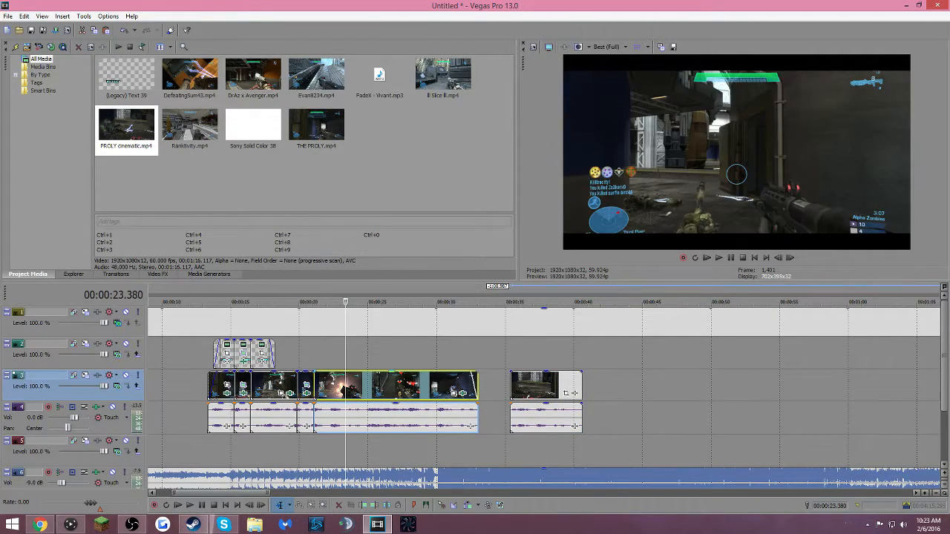
- Split the cinematic clip at 00:00:38.232 and delete the part after the split
{"action": "left_click", "coordinate": [541, 385]}
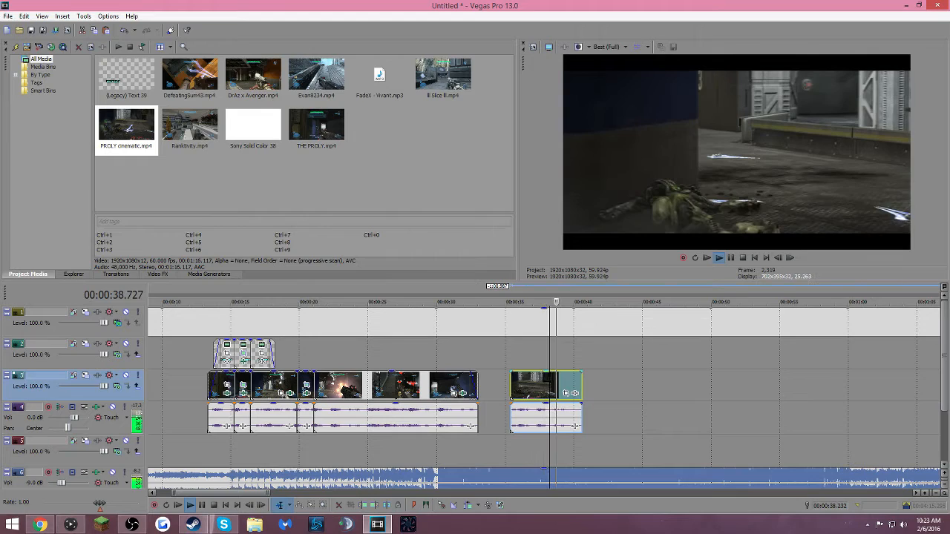
{"action": "right_click", "coordinate": [549, 382]}
{"action": "left_click", "coordinate": [575, 212]}
{"action": "right_click", "coordinate": [558, 386]}
{"action": "left_click", "coordinate": [577, 173]}
- Move the cinematic's video onto track 2 and delete its separate audio event
{"action": "left_click_drag", "start_coordinate": [372, 354], "coordinate": [532, 354]}
{"action": "right_click", "coordinate": [542, 415]}
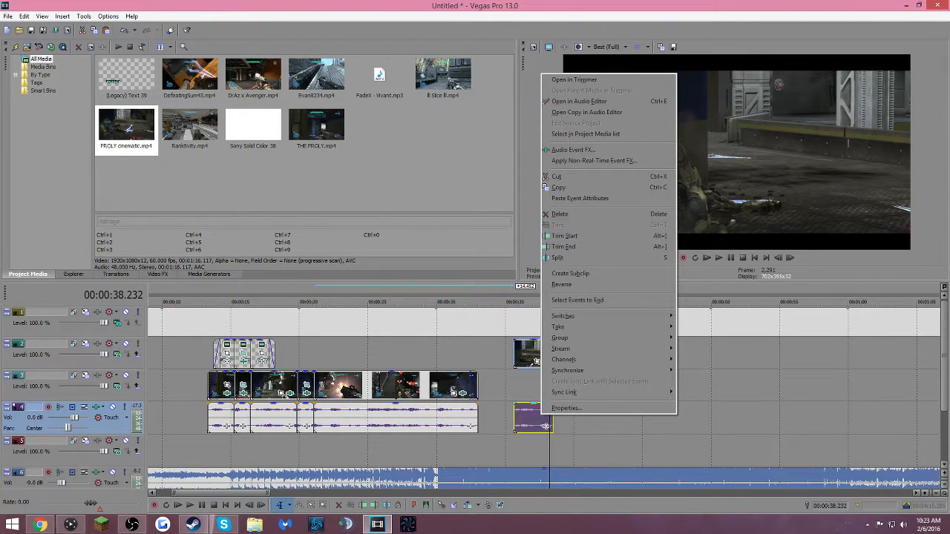
{"action": "left_click", "coordinate": [524, 302]}
{"action": "right_click", "coordinate": [526, 420]}
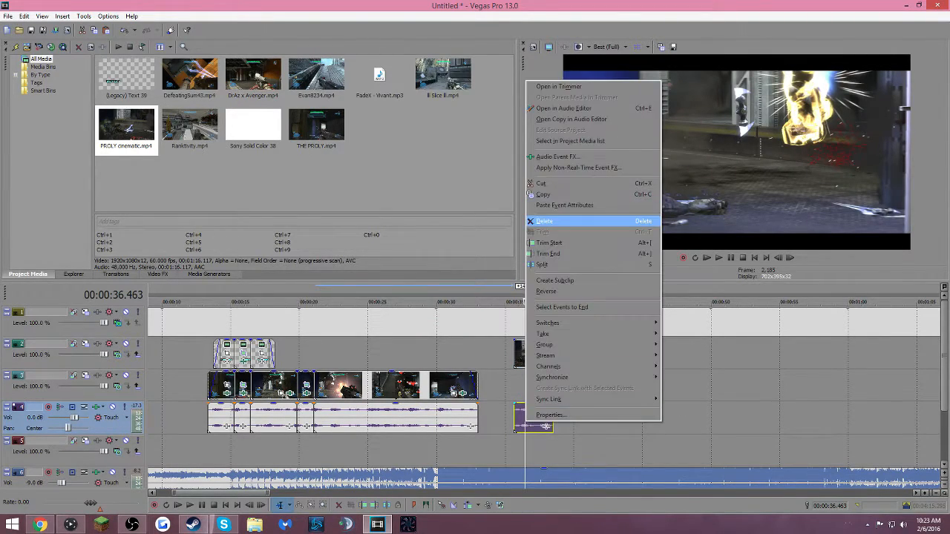
{"action": "left_click", "coordinate": [546, 232]}
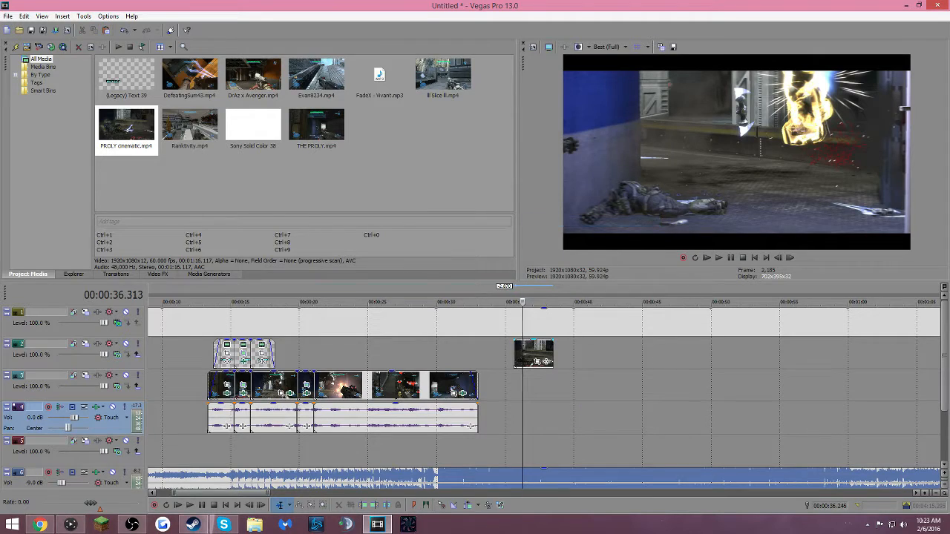
- Move the cinematic on track 2 over the start of the last gameplay clip, at about 00:00:21.2, and check its alignment
{"action": "left_click_drag", "start_coordinate": [537, 363], "coordinate": [336, 354]}
{"action": "left_click", "coordinate": [314, 386]}
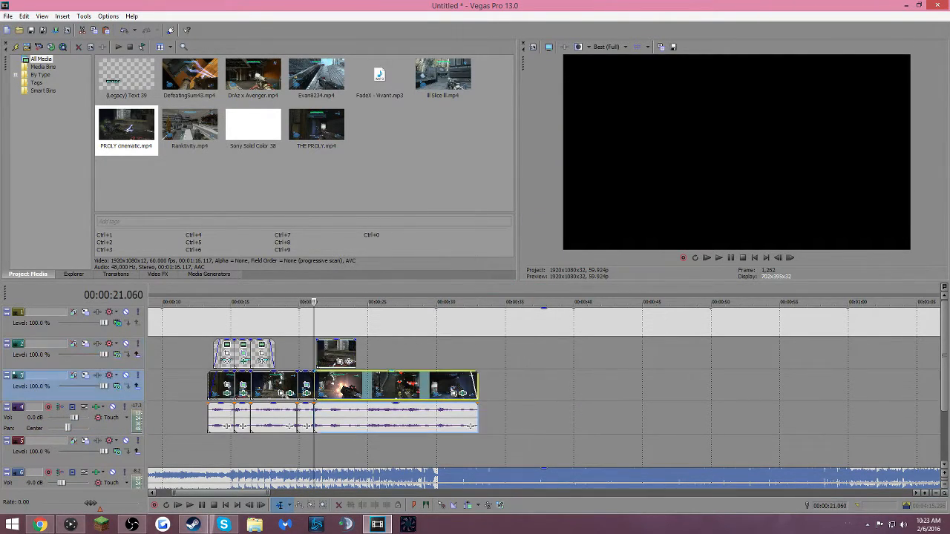
{"action": "left_click", "coordinate": [323, 354]}
{"action": "left_click", "coordinate": [316, 354]}
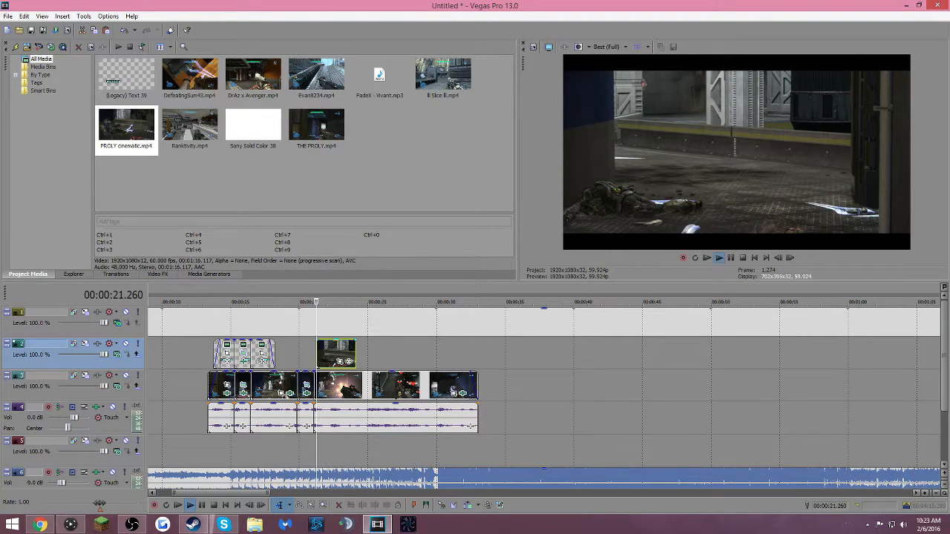
{"action": "key", "text": "space"}
{"action": "left_click", "coordinate": [310, 385]}
{"action": "scroll", "coordinate": [309, 386], "scroll_direction": "up", "scroll_amount": 3}
{"action": "left_click", "coordinate": [583, 354]}
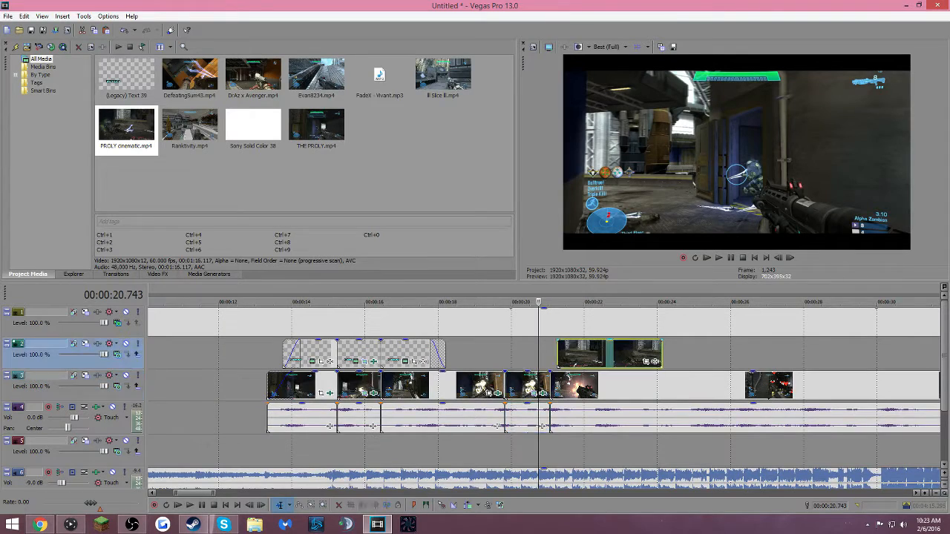
- Split the cinematic on track 2 at 00:00:21.911 and cut away the part before the split
{"action": "left_click", "coordinate": [578, 354]}
{"action": "left_click", "coordinate": [585, 354]}
{"action": "left_click", "coordinate": [551, 386]}
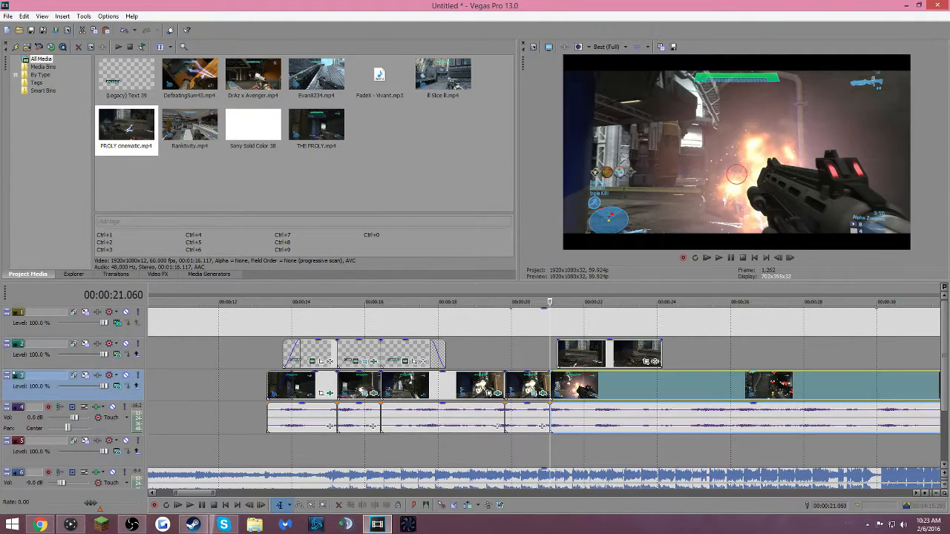
{"action": "left_click", "coordinate": [577, 354]}
{"action": "key", "text": "space"}
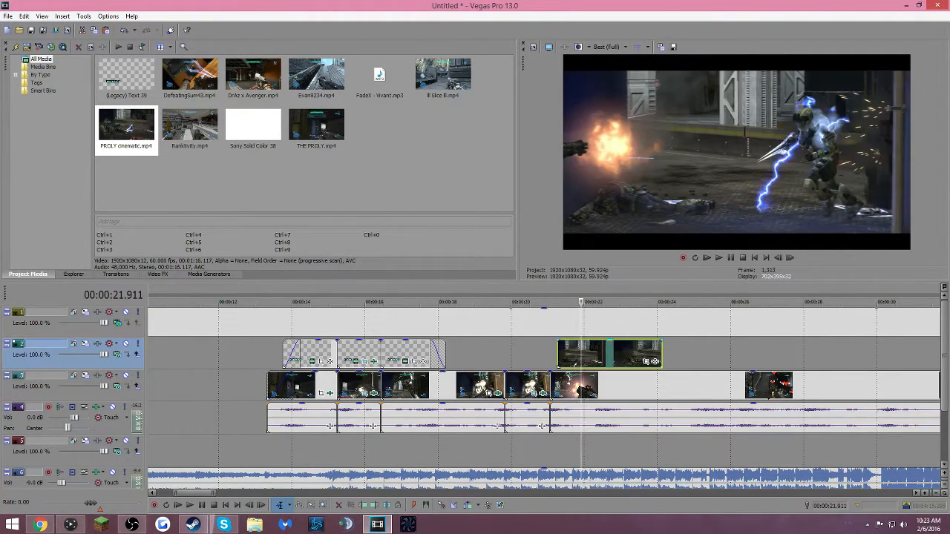
{"action": "right_click", "coordinate": [581, 354]}
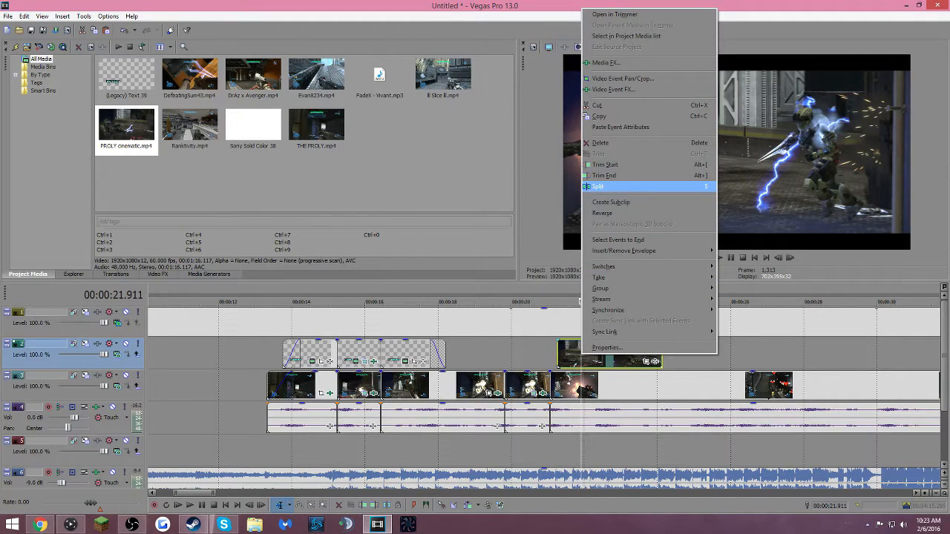
{"action": "left_click", "coordinate": [598, 186]}
{"action": "right_click", "coordinate": [572, 344]}
{"action": "left_click", "coordinate": [587, 265]}
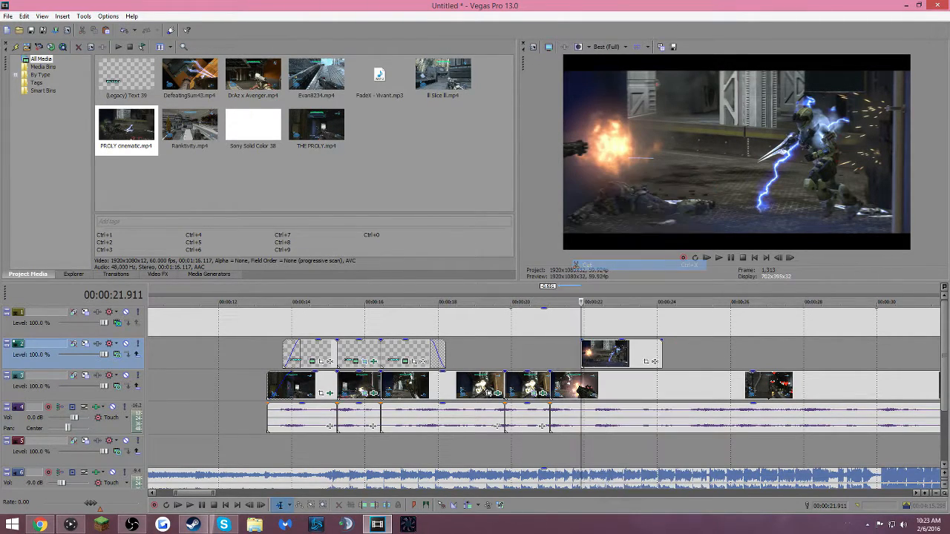
- Move the remaining cinematic on track 2 to the start of the last gameplay clip, at 00:00:21.060
{"action": "left_click_drag", "start_coordinate": [616, 354], "coordinate": [585, 354]}
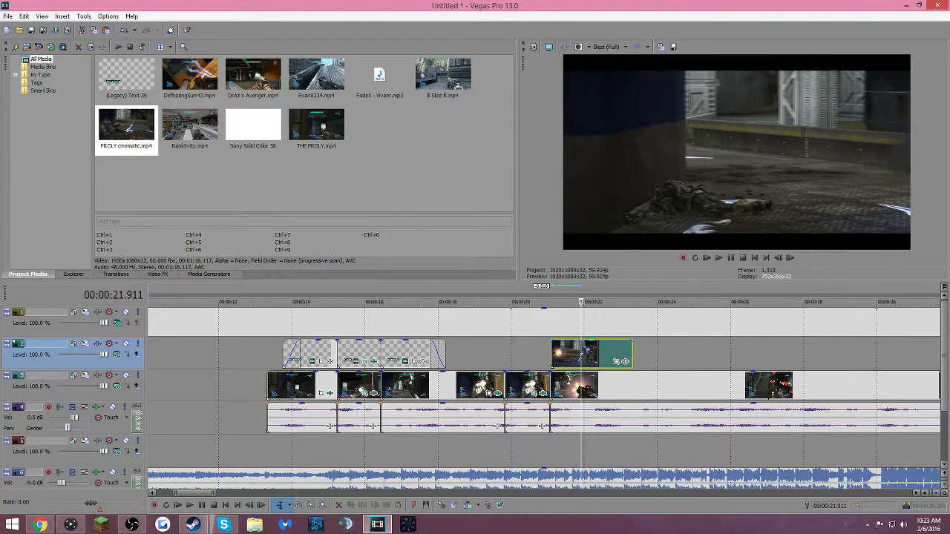
{"action": "left_click", "coordinate": [552, 386]}
{"action": "scroll", "coordinate": [552, 386], "scroll_direction": "up", "scroll_amount": 5}
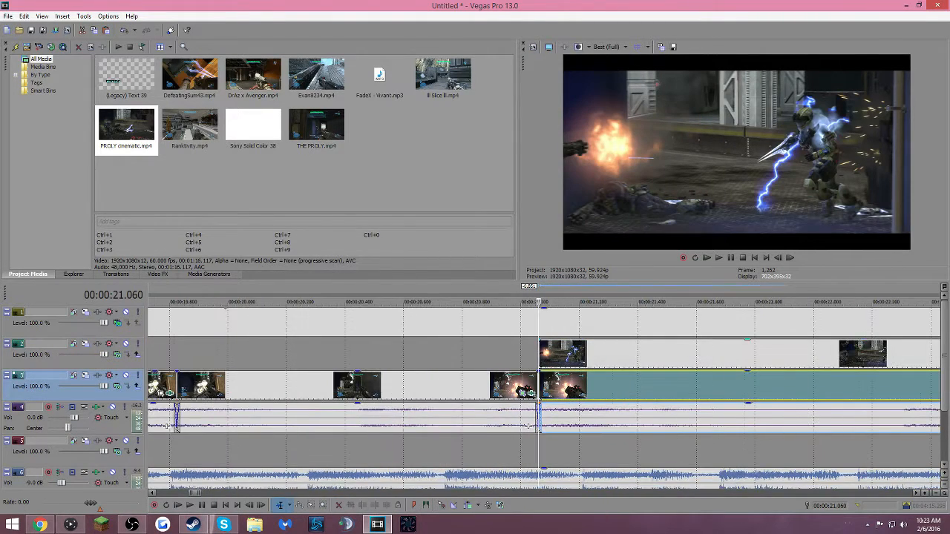
- Split the last gameplay clip where the cinematic ends, at 00:00:23.279
{"action": "left_click", "coordinate": [779, 354]}
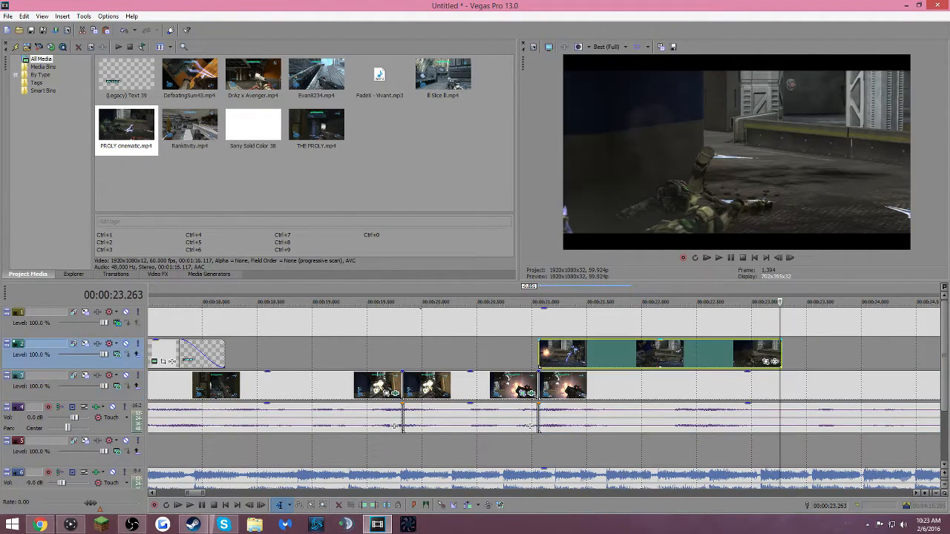
{"action": "key", "text": "Right"}
{"action": "right_click", "coordinate": [784, 386]}
{"action": "key", "text": "Escape"}
{"action": "right_click", "coordinate": [784, 386]}
{"action": "left_click", "coordinate": [846, 218]}
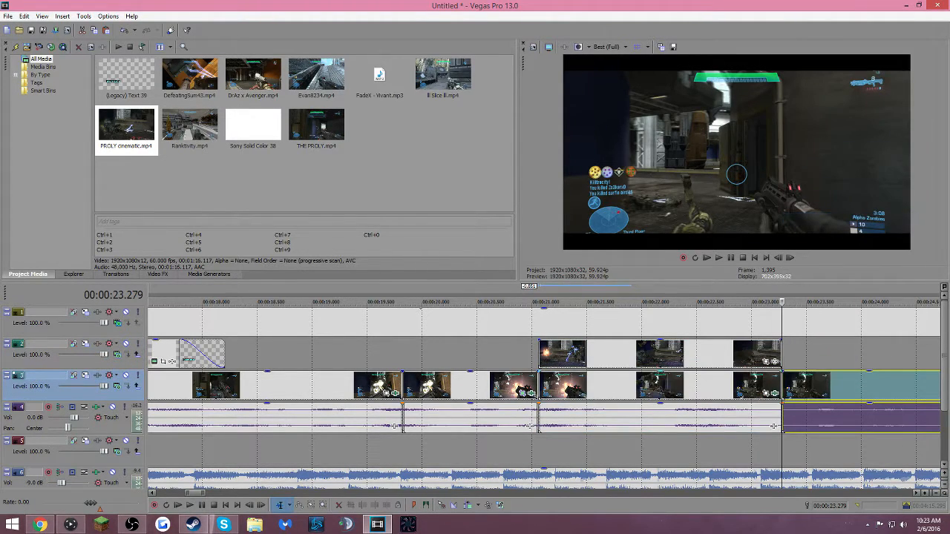
- Remove the gameplay video beneath the cinematic, keeping its audio, and move the cinematic down into the gap on track 3
{"action": "left_click", "coordinate": [716, 386]}
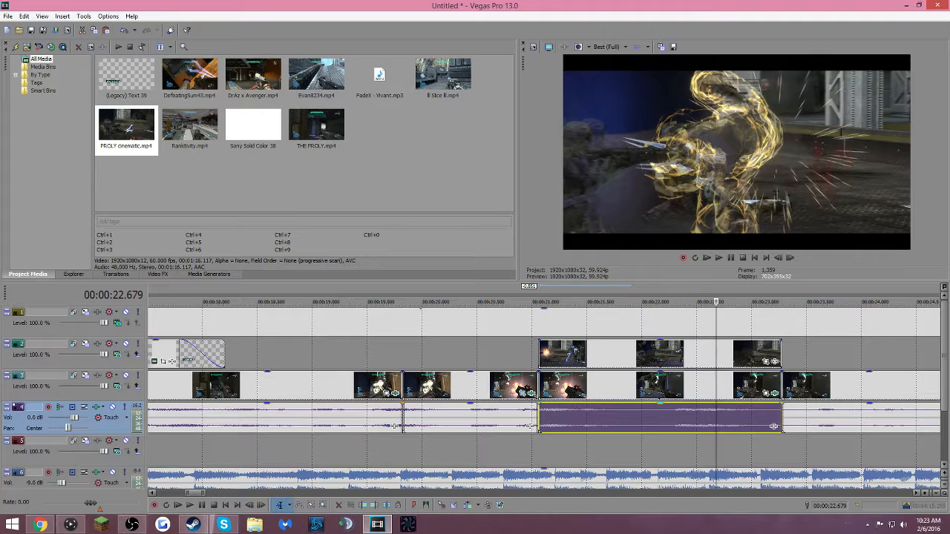
{"action": "right_click", "coordinate": [670, 390]}
{"action": "left_click", "coordinate": [700, 173]}
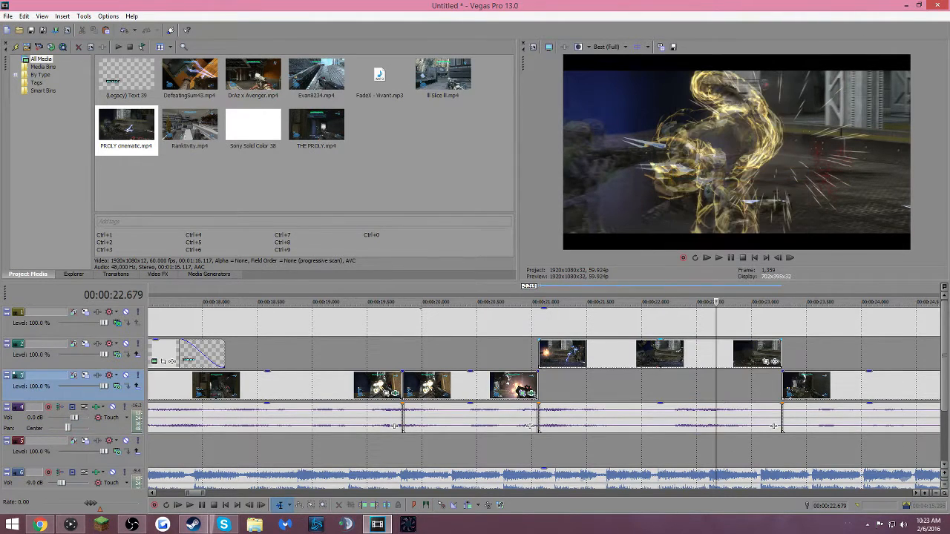
{"action": "key", "text": "ctrl+v"}
{"action": "key", "text": "ctrl+z"}
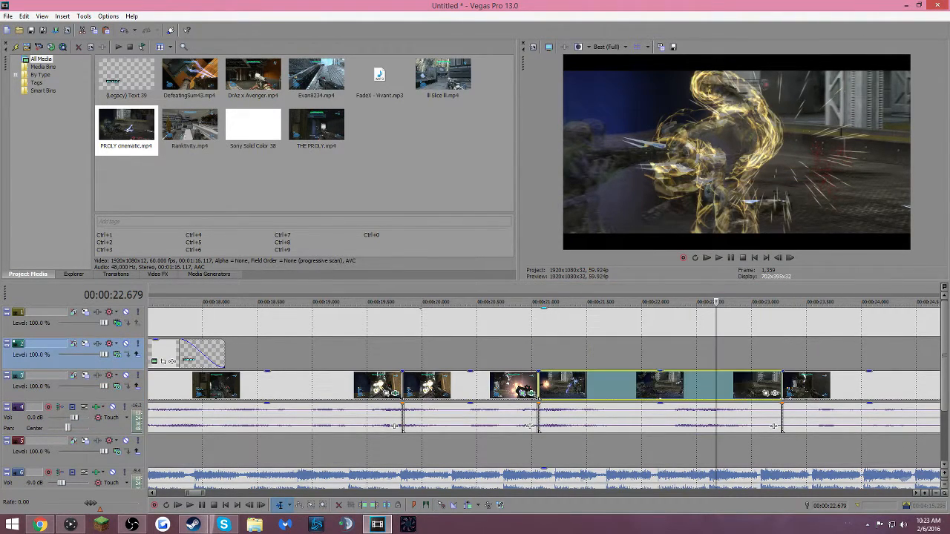
- Play the montage from just before the inserted cinematic into the last gameplay clip to review the transition
{"action": "key", "text": "space"}
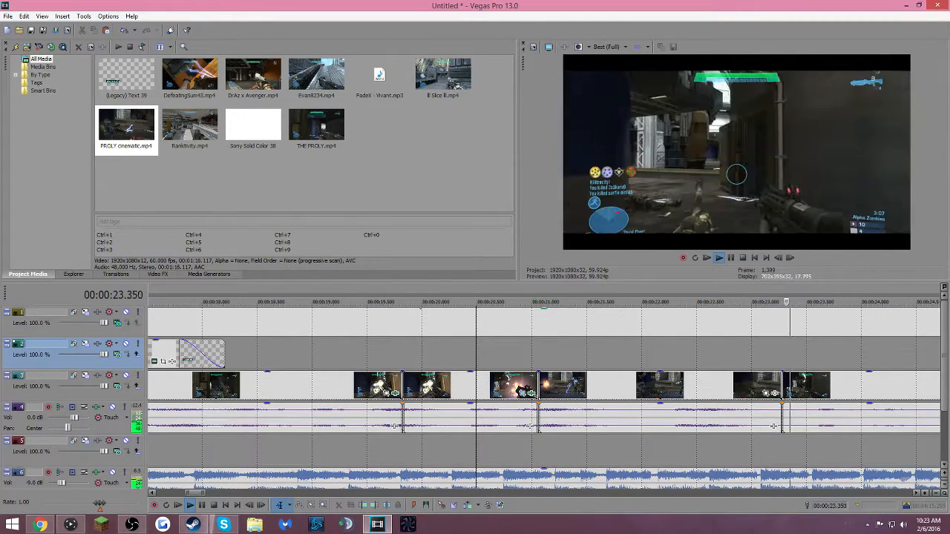
{"action": "key", "text": "Down"}
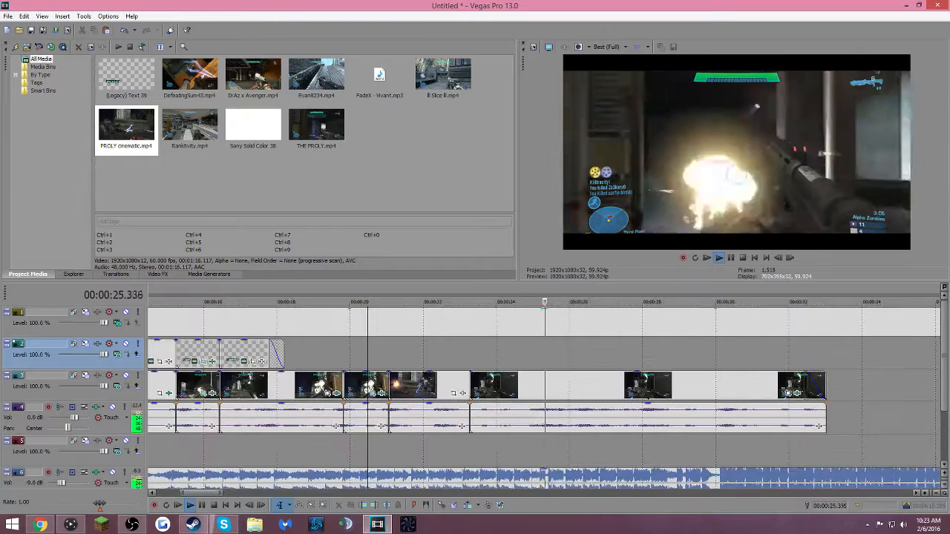
{"action": "key", "text": "Down"}
{"action": "key", "text": "Down"}
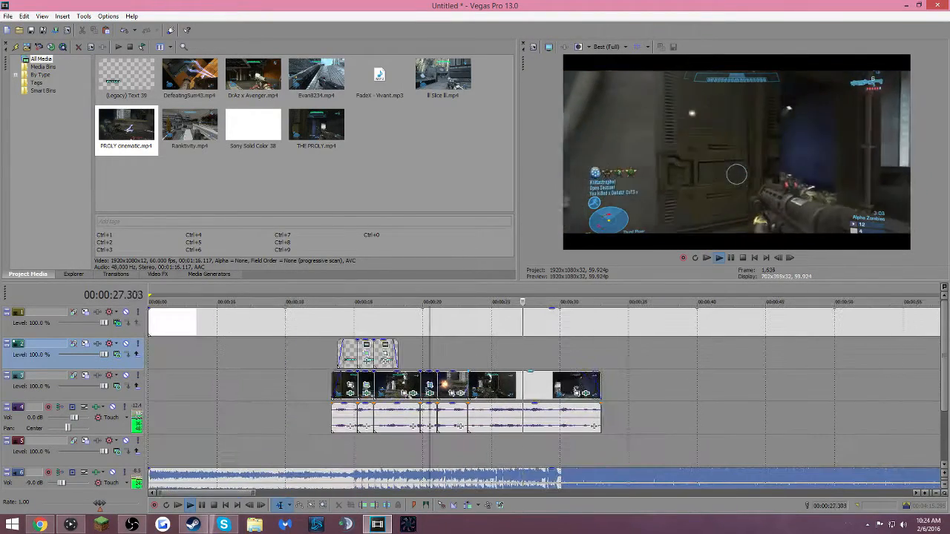
{"action": "left_click", "coordinate": [44, 380]}
{"action": "key", "text": "Up"}
{"action": "left_click", "coordinate": [443, 354]}
{"action": "key", "text": "space"}
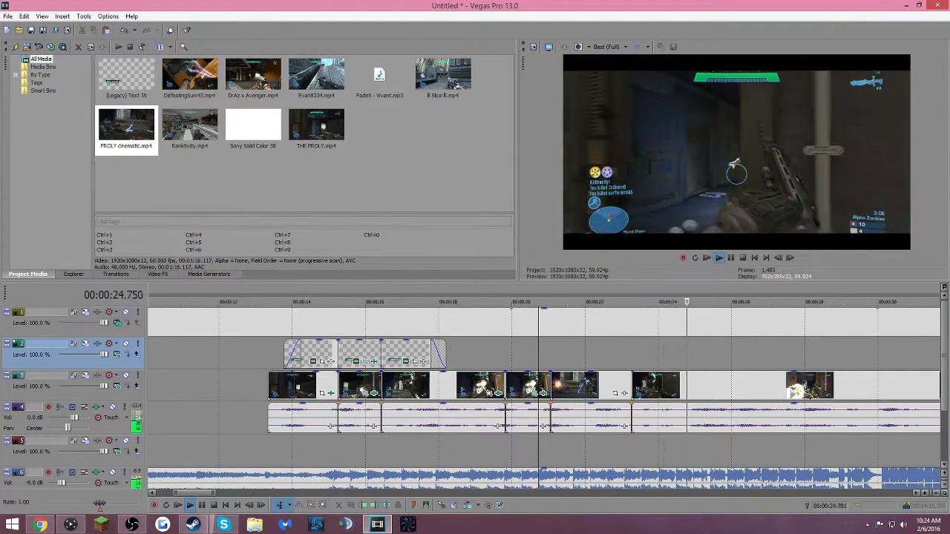
{"action": "key", "text": "Down"}
{"action": "left_click", "coordinate": [45, 380]}
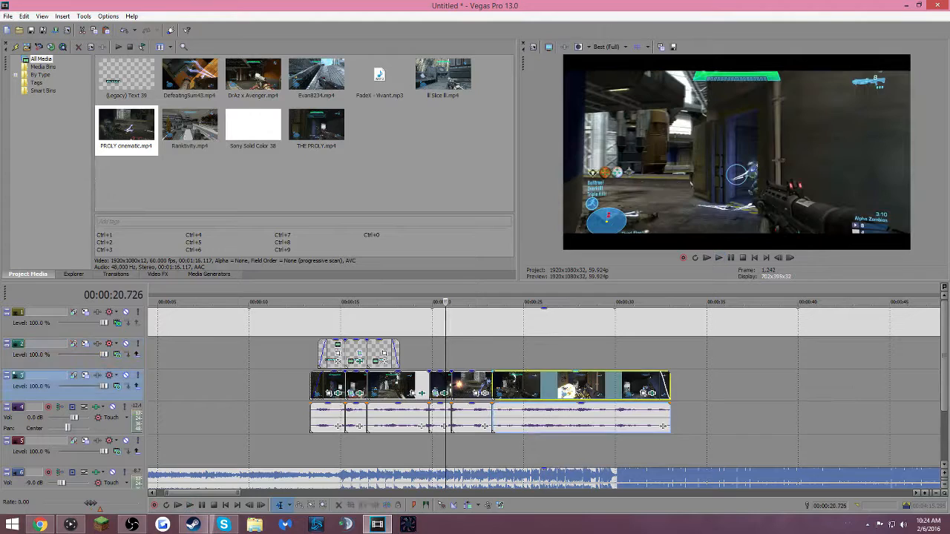
- Find the kill in the last gameplay clip and split the clip there, at 00:00:25.332
{"action": "key", "text": "space"}
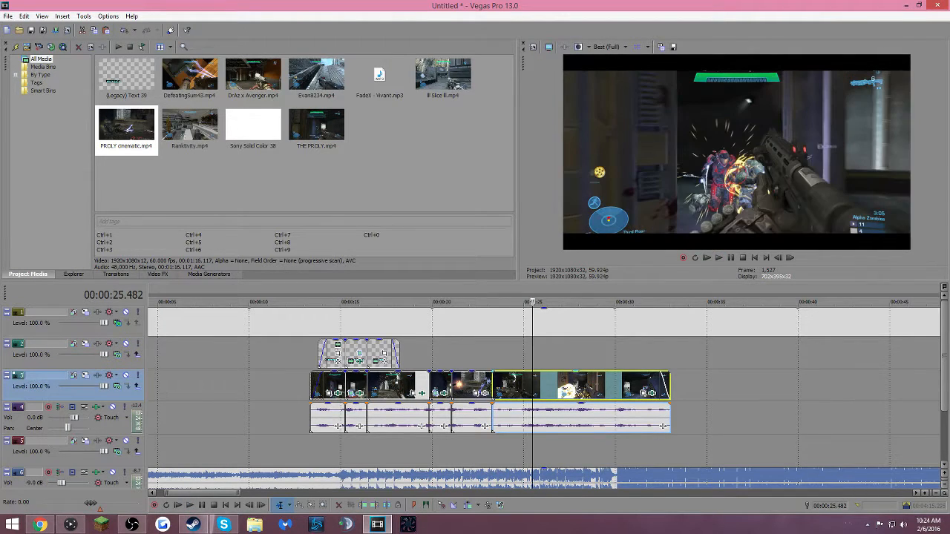
{"action": "key", "text": "space"}
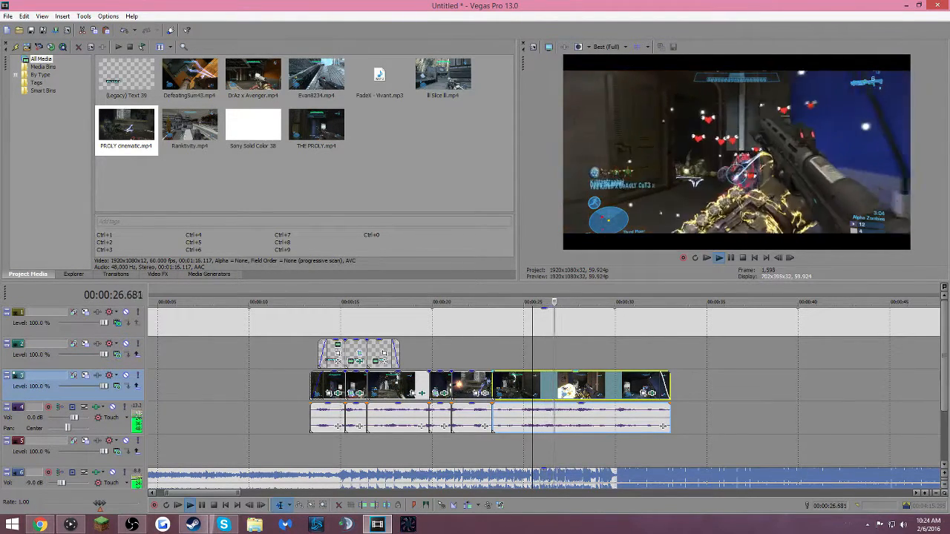
{"action": "key", "text": "space"}
{"action": "key", "text": "Left"}
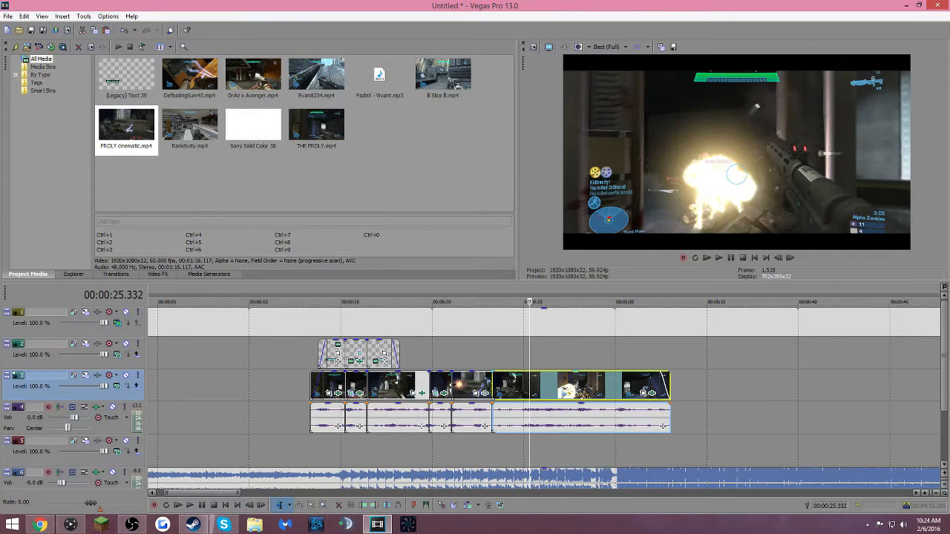
{"action": "right_click", "coordinate": [529, 392]}
{"action": "left_click", "coordinate": [546, 223]}
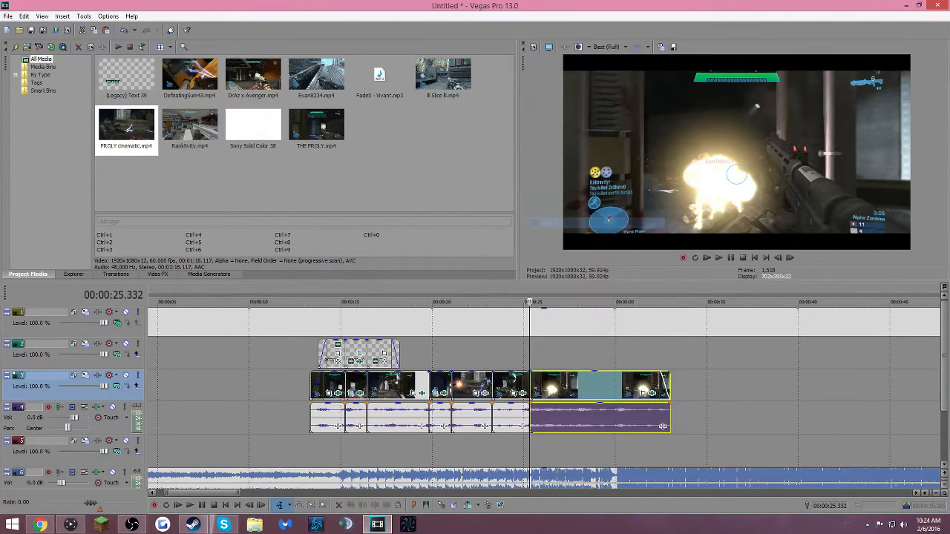
- Split the last gameplay clip at the following kill, at 00:00:26.467
{"action": "left_click", "coordinate": [557, 304]}
{"action": "left_click", "coordinate": [552, 305]}
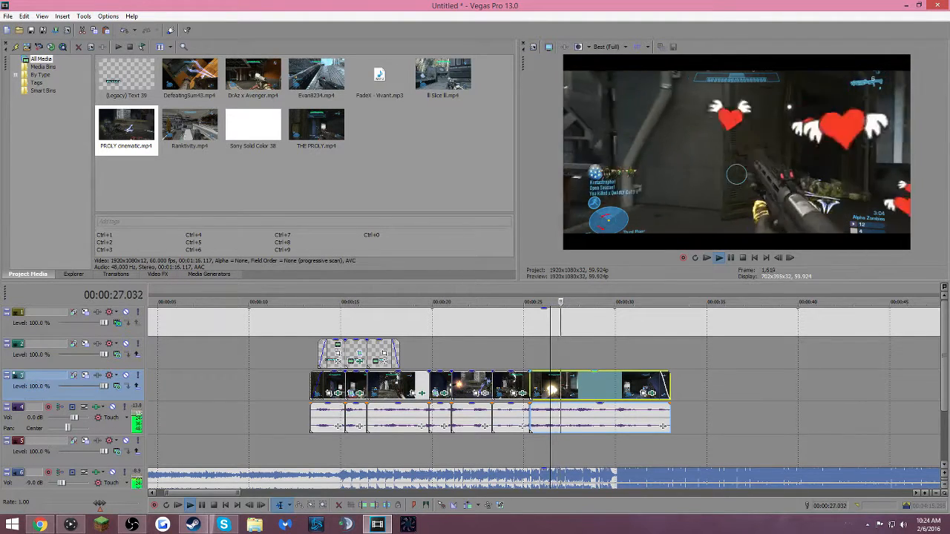
{"action": "right_click", "coordinate": [550, 388]}
{"action": "left_click", "coordinate": [567, 221]}
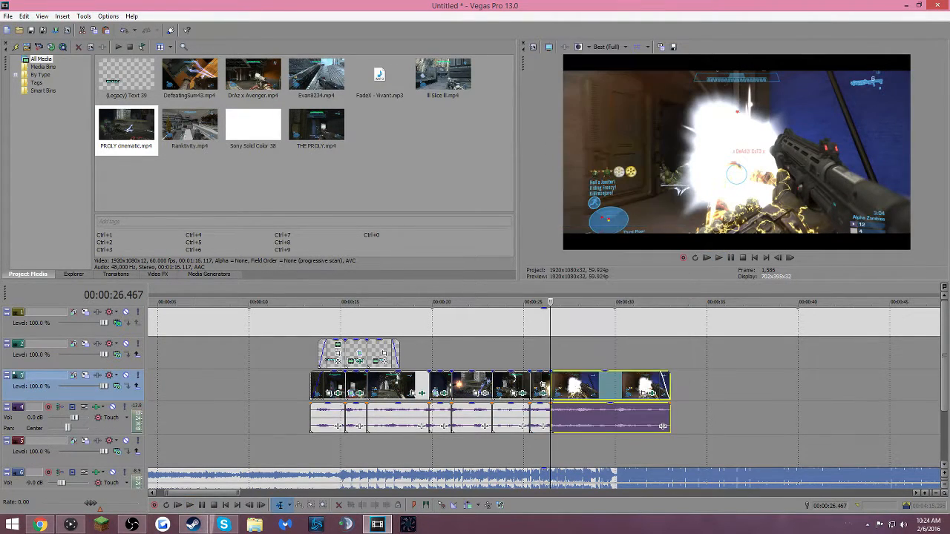
- Split the remaining gameplay clip at 00:00:27.602
{"action": "left_click", "coordinate": [571, 385]}
{"action": "right_click", "coordinate": [575, 386]}
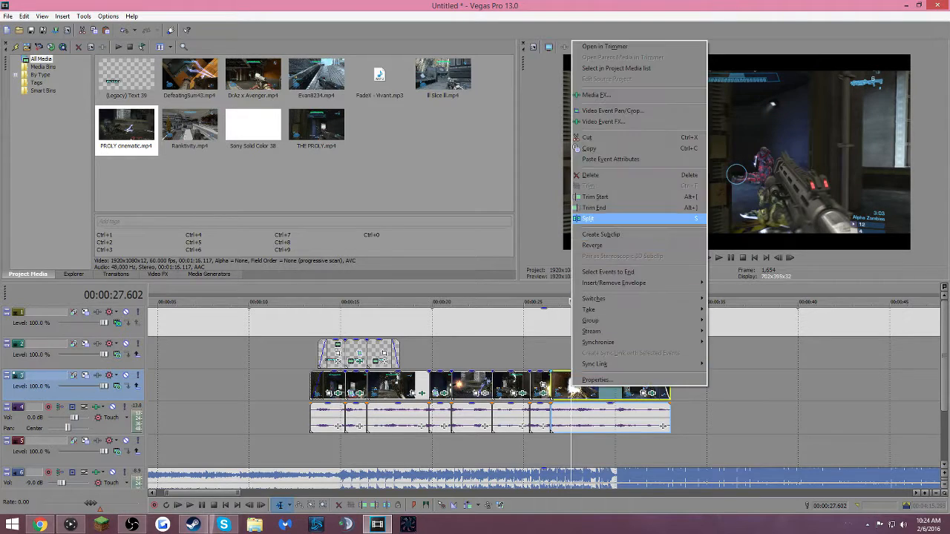
{"action": "left_click", "coordinate": [586, 218]}
{"action": "scroll", "coordinate": [603, 386], "scroll_direction": "up", "scroll_amount": 3}
{"action": "scroll", "coordinate": [564, 385], "scroll_direction": "down", "scroll_amount": 3}
{"action": "scroll", "coordinate": [564, 385], "scroll_direction": "up", "scroll_amount": 3}
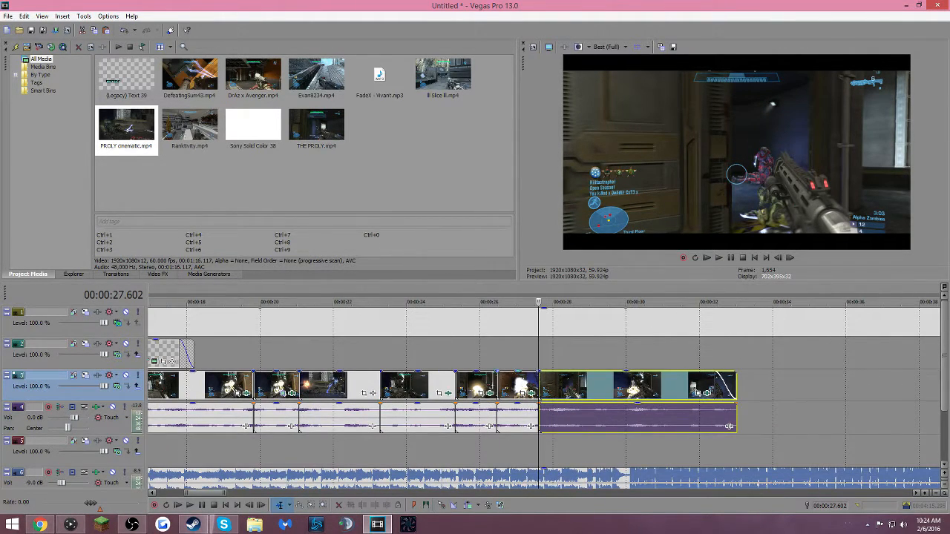
- Copy the first Pan/Crop position keyframe from the gameplay clip playing at 00:00:16.037
{"action": "left_click", "coordinate": [481, 385]}
{"action": "scroll", "coordinate": [482, 385], "scroll_direction": "down", "scroll_amount": 3}
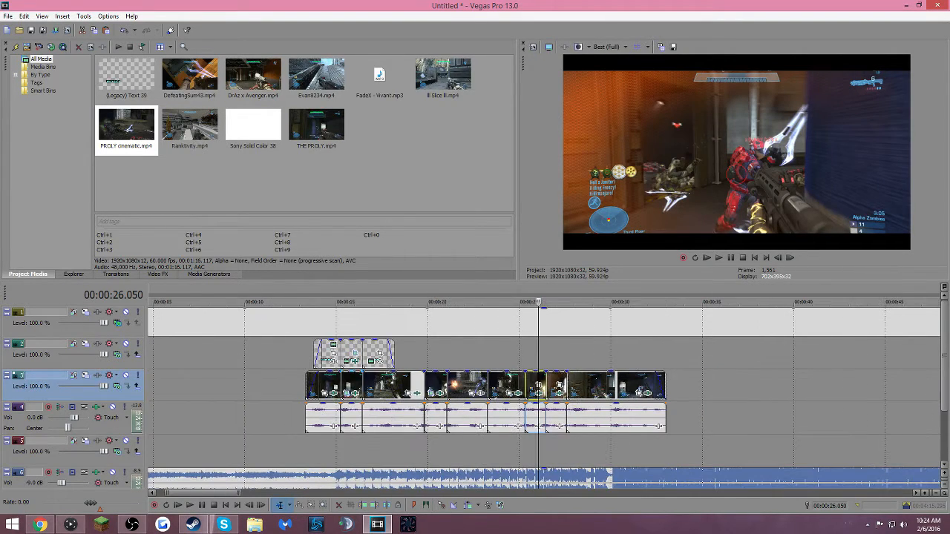
{"action": "left_click", "coordinate": [356, 385]}
{"action": "scroll", "coordinate": [356, 385], "scroll_direction": "up", "scroll_amount": 3}
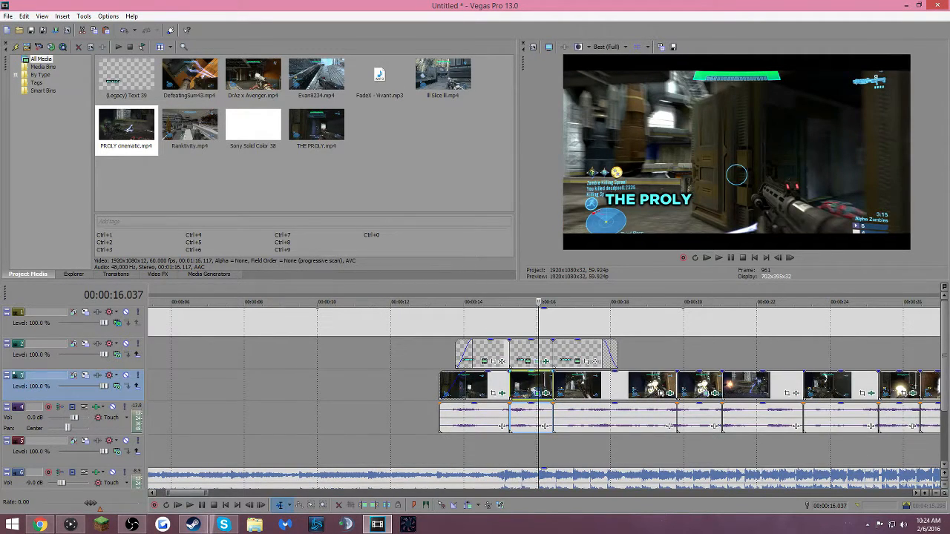
{"action": "left_click", "coordinate": [545, 392]}
{"action": "scroll", "coordinate": [278, 219], "scroll_direction": "up", "scroll_amount": 5}
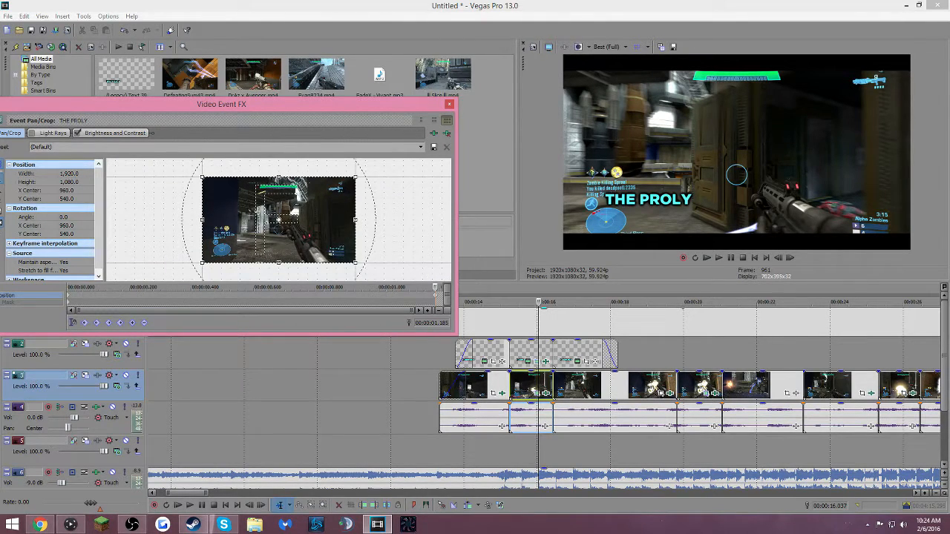
{"action": "left_click", "coordinate": [68, 302]}
{"action": "left_click", "coordinate": [68, 296]}
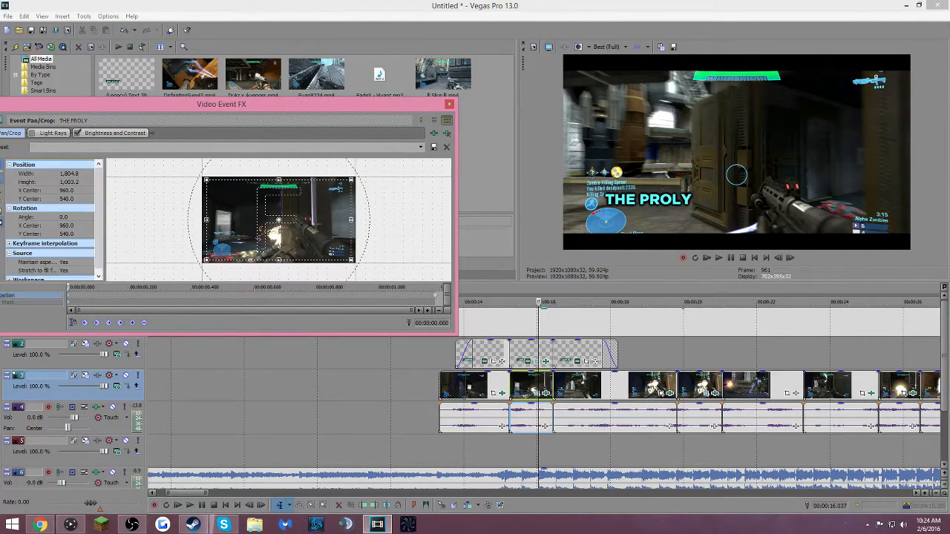
{"action": "right_click", "coordinate": [68, 299]}
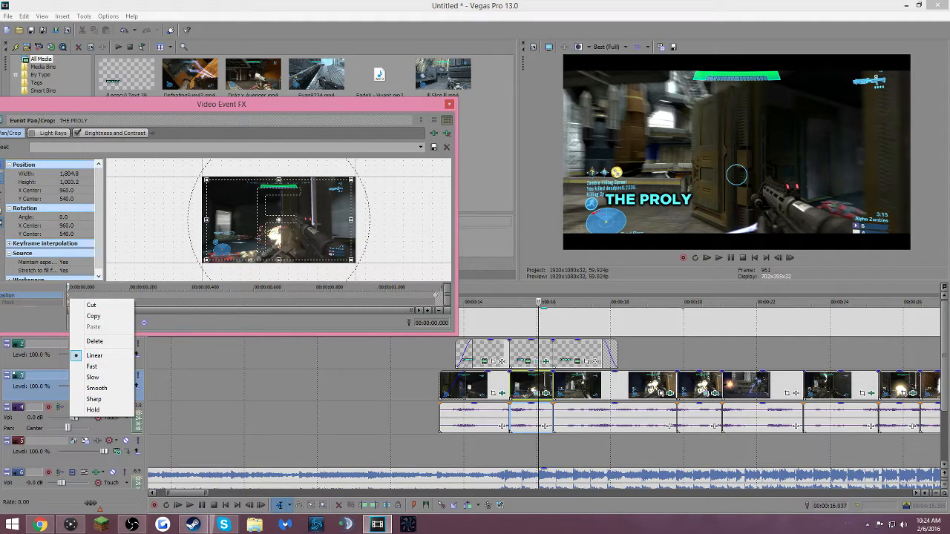
{"action": "left_click", "coordinate": [94, 316]}
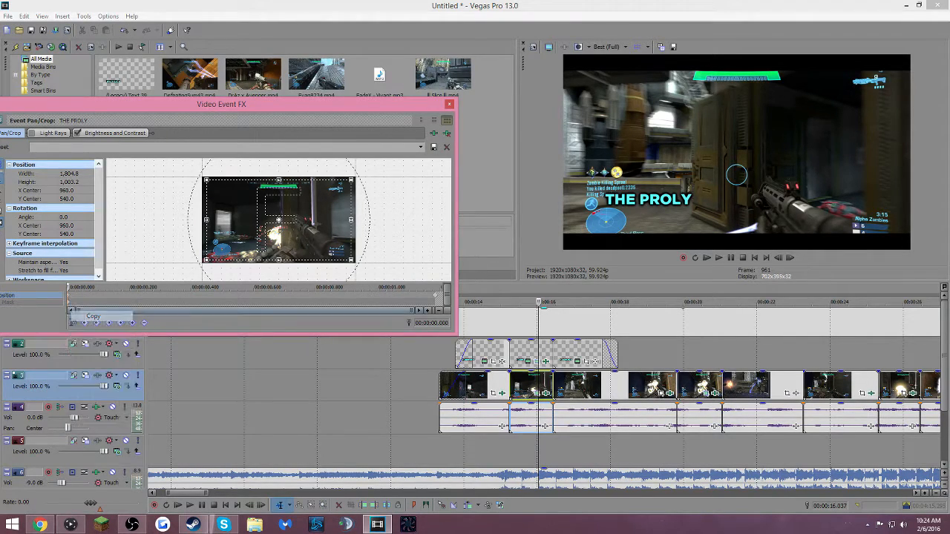
- Paste the copied zoom keyframe at the start of the clip beginning at 00:00:25.332 and restore the full 1920 × 1080 frame at its end
{"action": "scroll", "coordinate": [543, 394], "scroll_direction": "down", "scroll_amount": 3}
{"action": "left_click", "coordinate": [508, 384]}
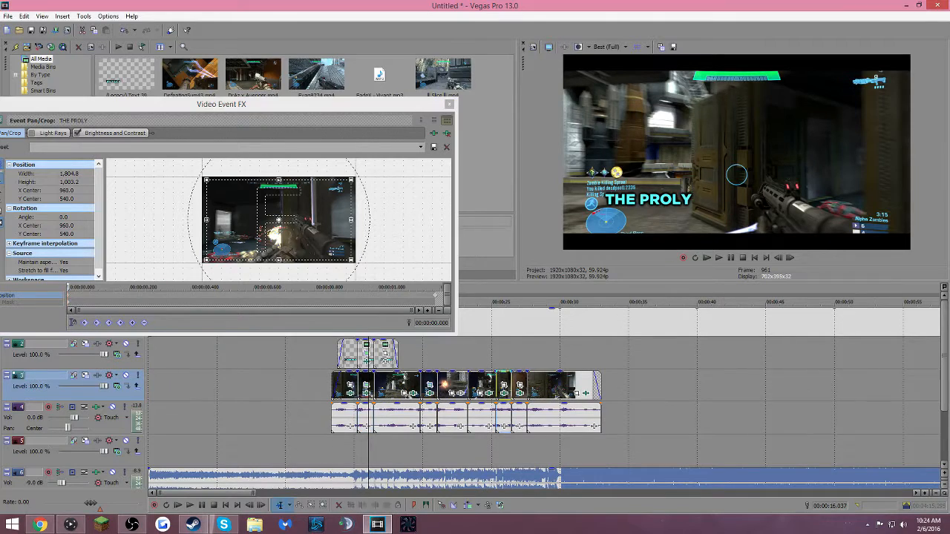
{"action": "left_click", "coordinate": [449, 104]}
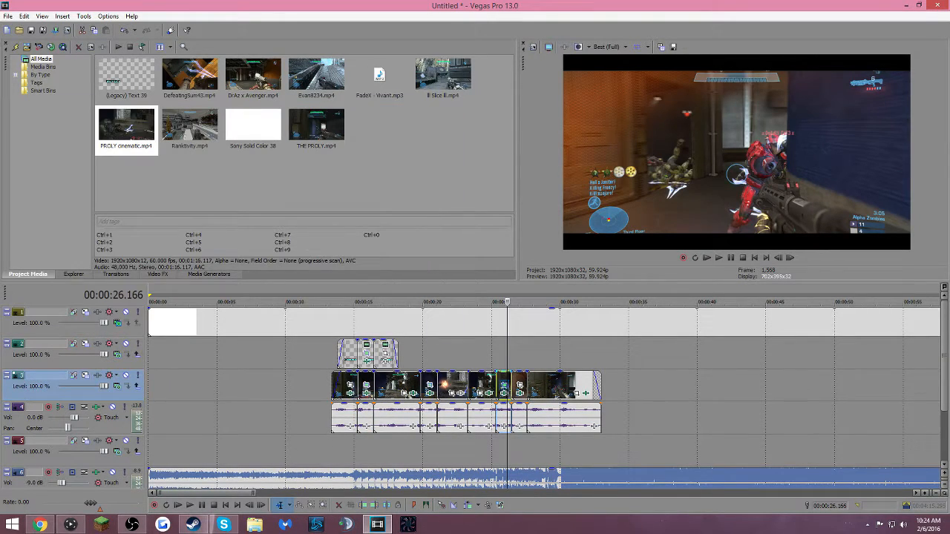
{"action": "left_click", "coordinate": [504, 386]}
{"action": "right_click", "coordinate": [69, 297]}
{"action": "left_click", "coordinate": [88, 325]}
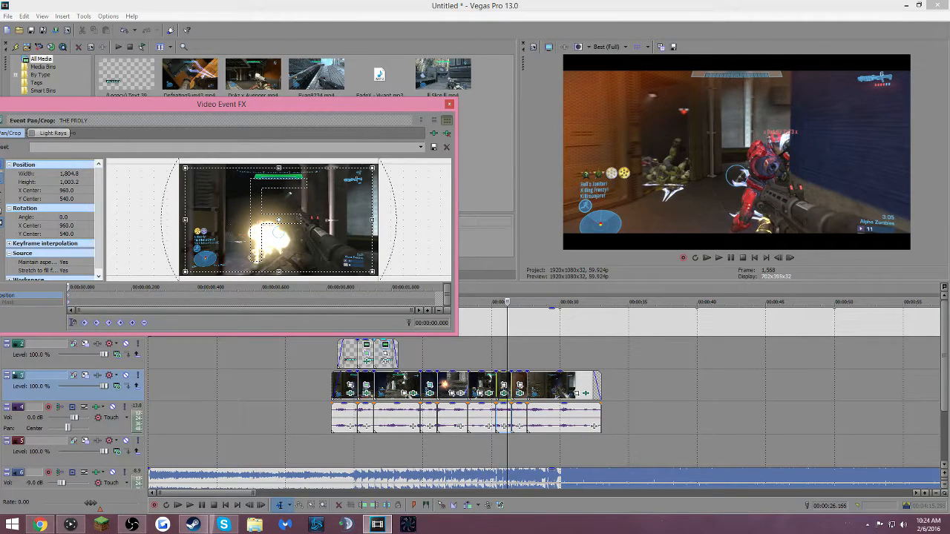
{"action": "right_click", "coordinate": [340, 210]}
{"action": "left_click", "coordinate": [364, 217]}
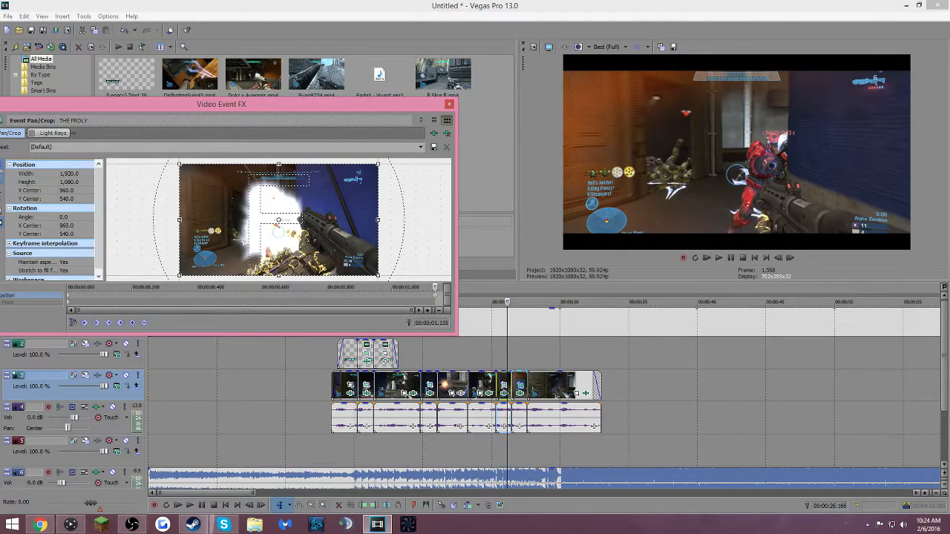
- Paste the copied zoom keyframe at the start of the clip beginning at 00:00:26.467, restore the full frame at its end, and preview the zooms
{"action": "left_click", "coordinate": [520, 386]}
{"action": "right_click", "coordinate": [71, 296]}
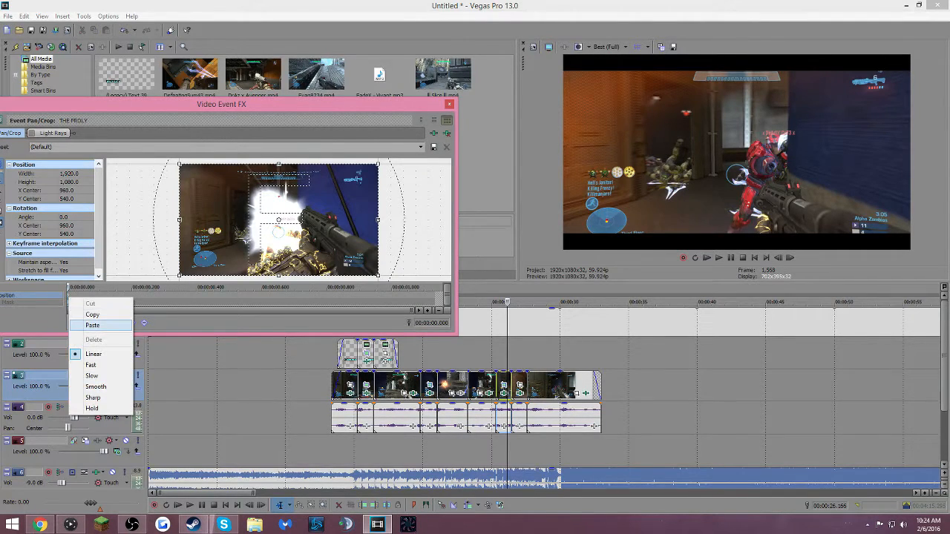
{"action": "left_click", "coordinate": [89, 323]}
{"action": "left_click", "coordinate": [437, 295]}
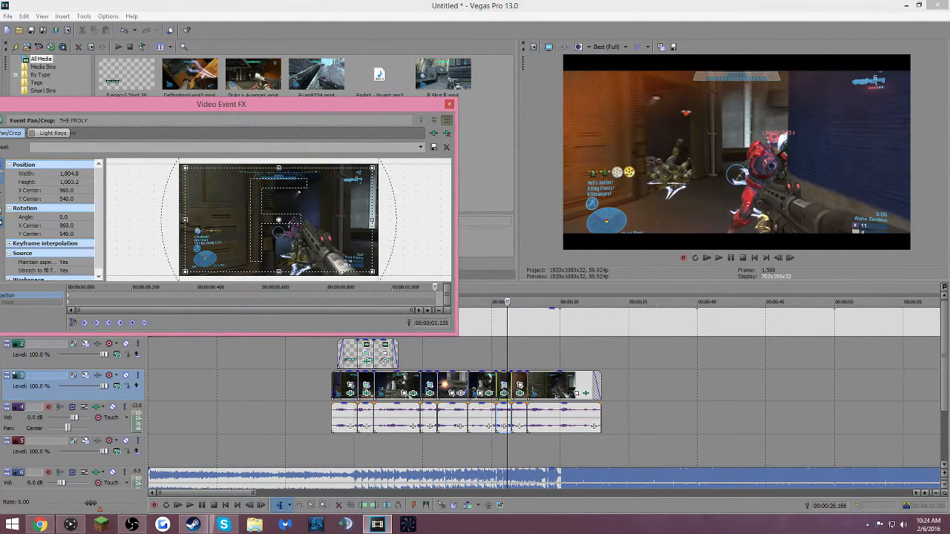
{"action": "right_click", "coordinate": [309, 197]}
{"action": "left_click", "coordinate": [353, 203]}
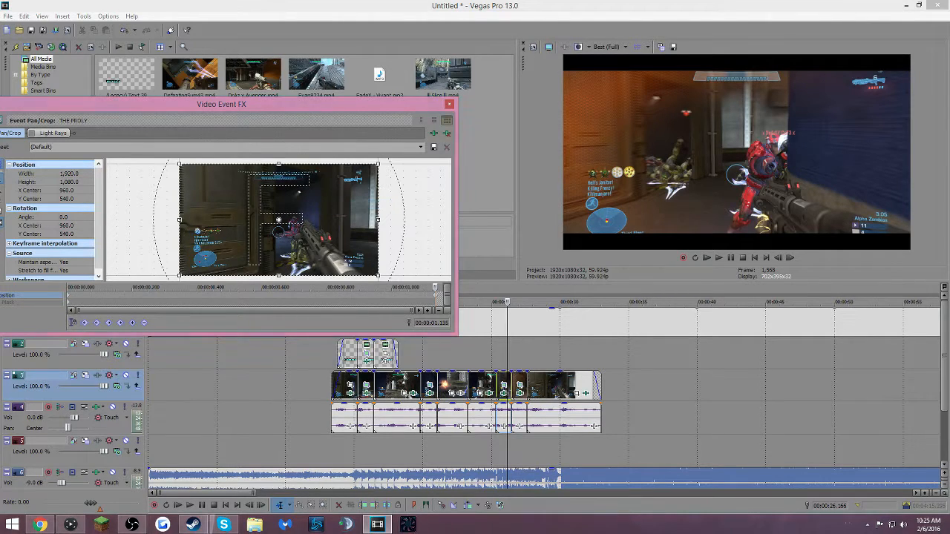
{"action": "left_click", "coordinate": [449, 103]}
{"action": "left_click", "coordinate": [490, 354]}
{"action": "key", "text": "space"}
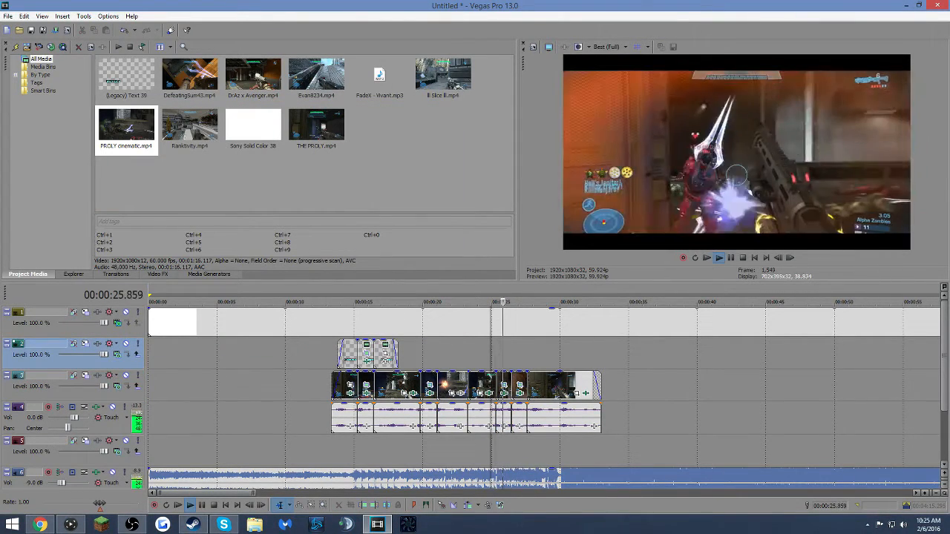
{"action": "key", "text": "space"}
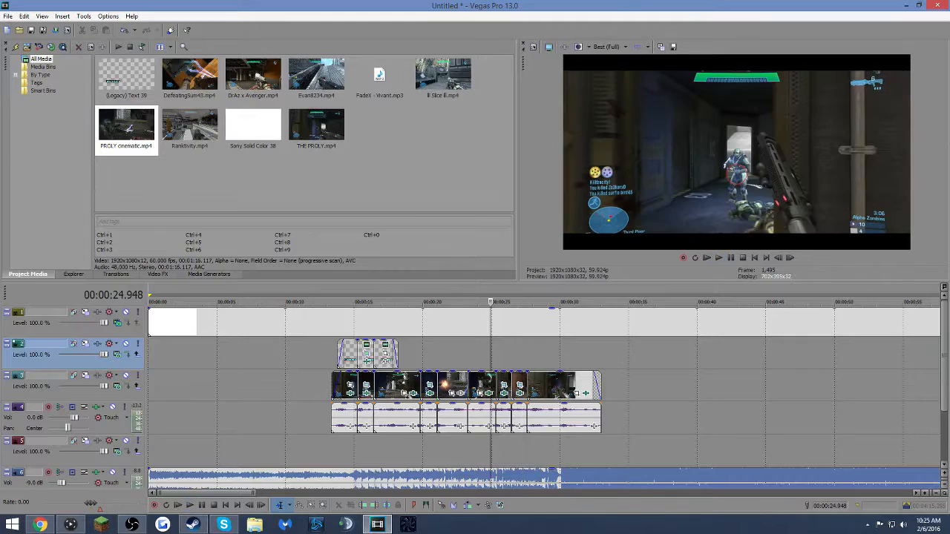
- Copy the gameplay clip playing at 00:00:15.837 and paste its event attributes onto the clip beginning at 00:00:26.467
{"action": "left_click", "coordinate": [503, 386]}
{"action": "left_click", "coordinate": [519, 379]}
{"action": "scroll", "coordinate": [519, 378], "scroll_direction": "up", "scroll_amount": 2}
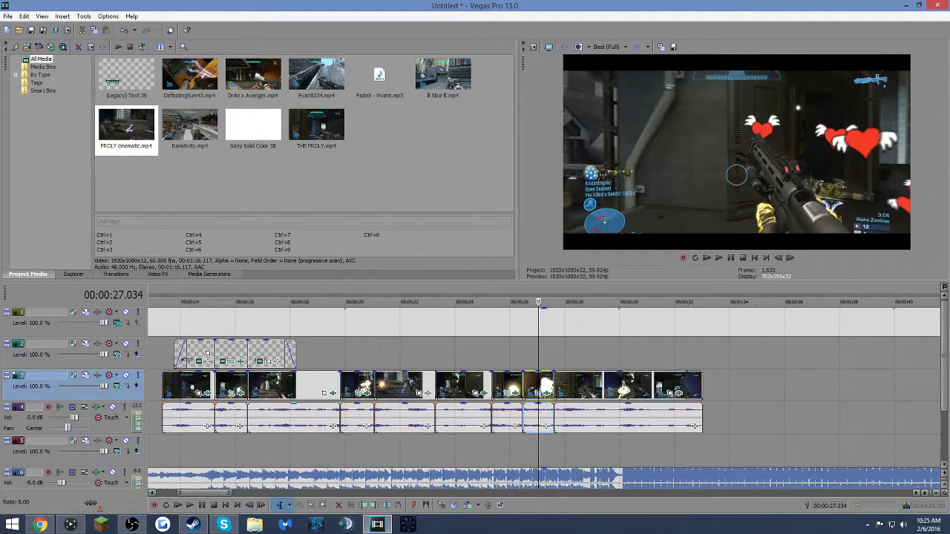
{"action": "left_click", "coordinate": [231, 391]}
{"action": "right_click", "coordinate": [231, 386]}
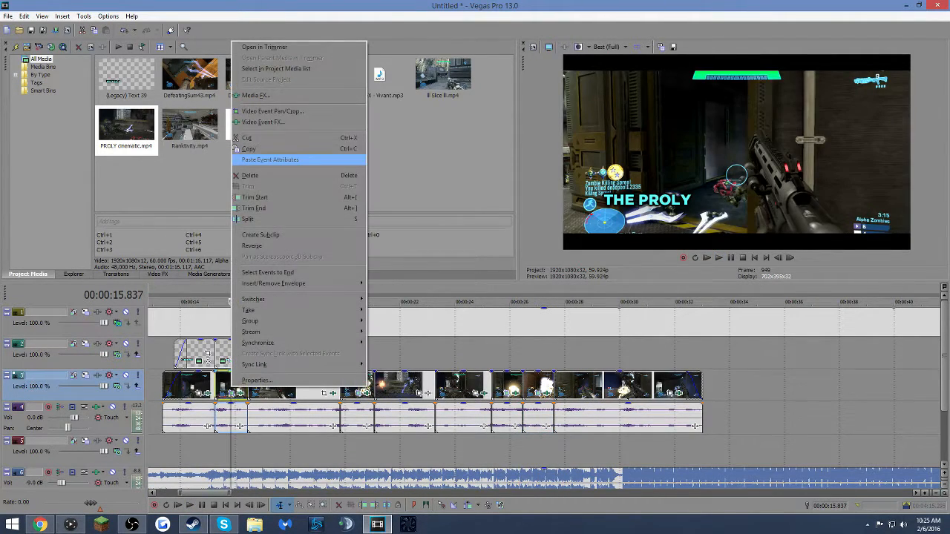
{"action": "left_click", "coordinate": [249, 148]}
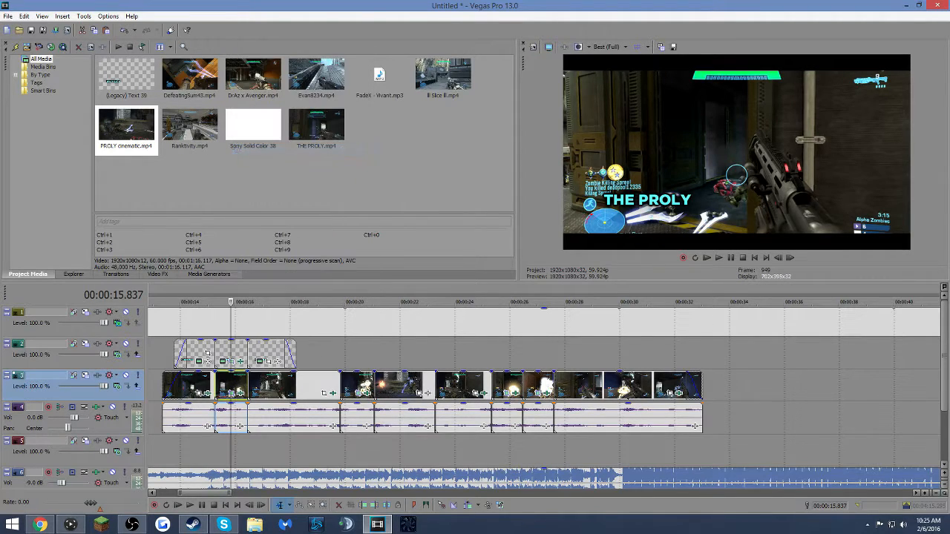
{"action": "left_click", "coordinate": [527, 379]}
{"action": "right_click", "coordinate": [526, 377]}
{"action": "left_click", "coordinate": [564, 148]}
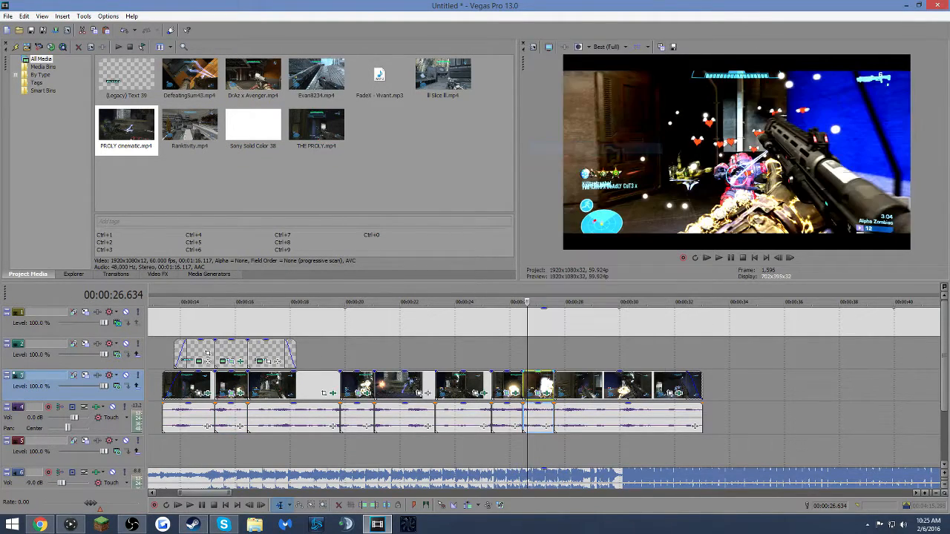
- Restore the full Pan/Crop frame at the end keyframe of the clip beginning at 00:00:26.467 and preview the effect
{"action": "left_click", "coordinate": [538, 392]}
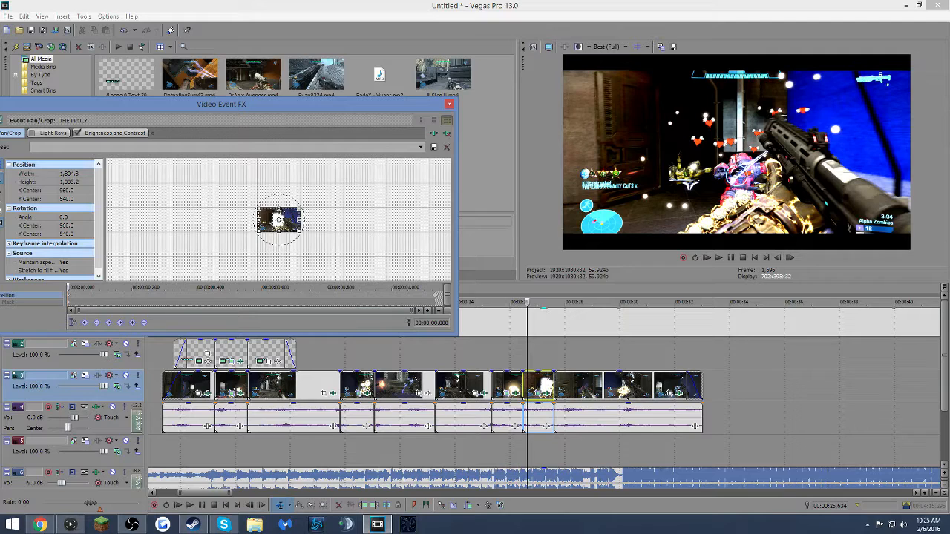
{"action": "scroll", "coordinate": [278, 220], "scroll_direction": "up", "scroll_amount": 5}
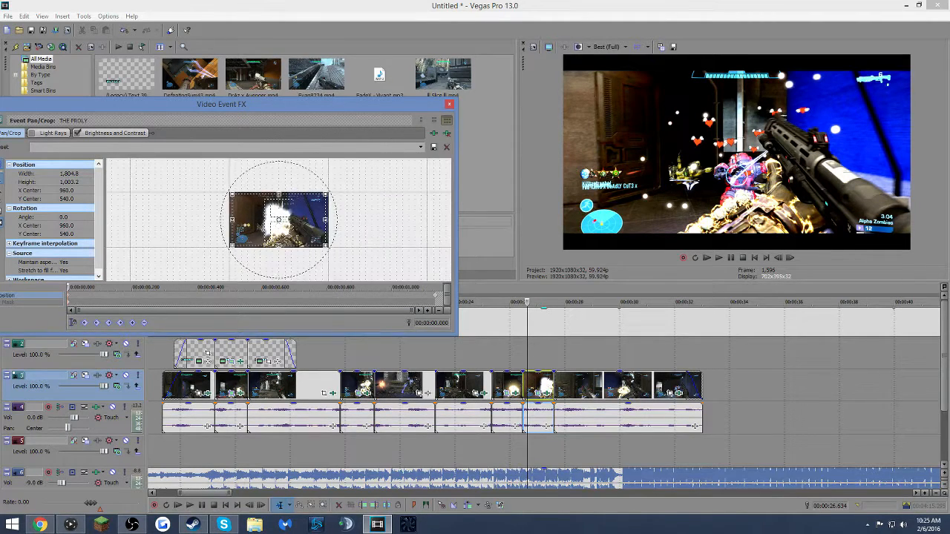
{"action": "key", "text": "space"}
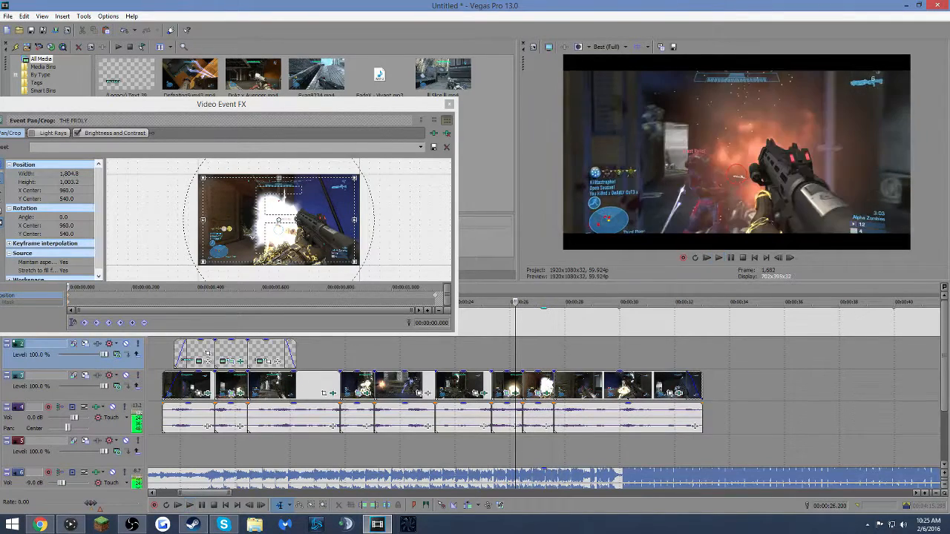
{"action": "key", "text": "space"}
{"action": "left_click", "coordinate": [435, 293]}
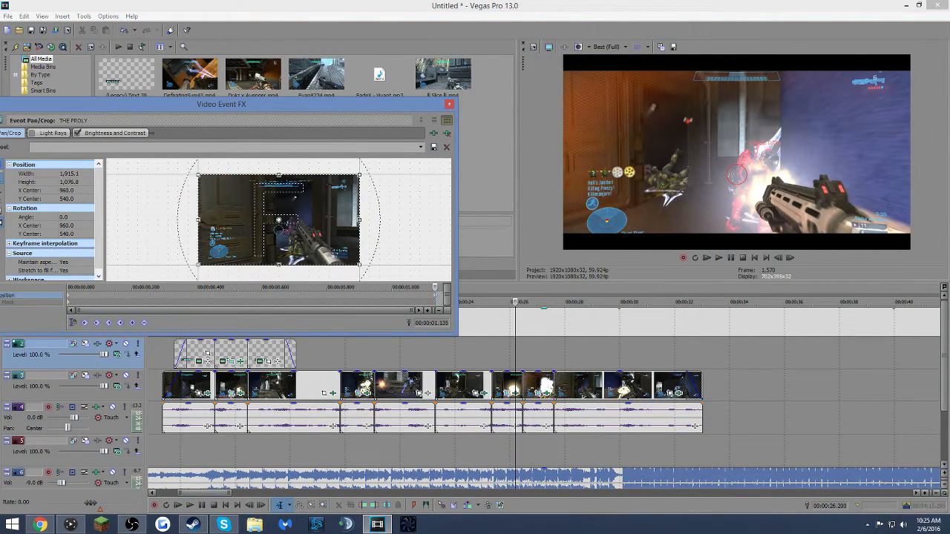
{"action": "scroll", "coordinate": [328, 221], "scroll_direction": "up", "scroll_amount": 2}
{"action": "right_click", "coordinate": [328, 220]}
{"action": "left_click", "coordinate": [333, 225]}
{"action": "key", "text": "alt+F4"}
{"action": "key", "text": "space"}
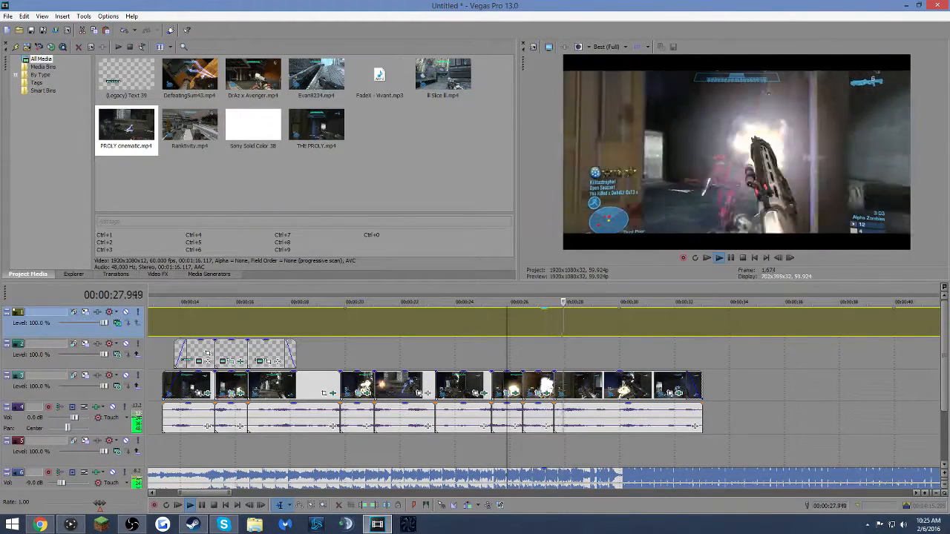
{"action": "key", "text": "space"}
- Play the last gameplay clip to find the next kill and split the clip at 00:00:29.638
{"action": "key", "text": "Down"}
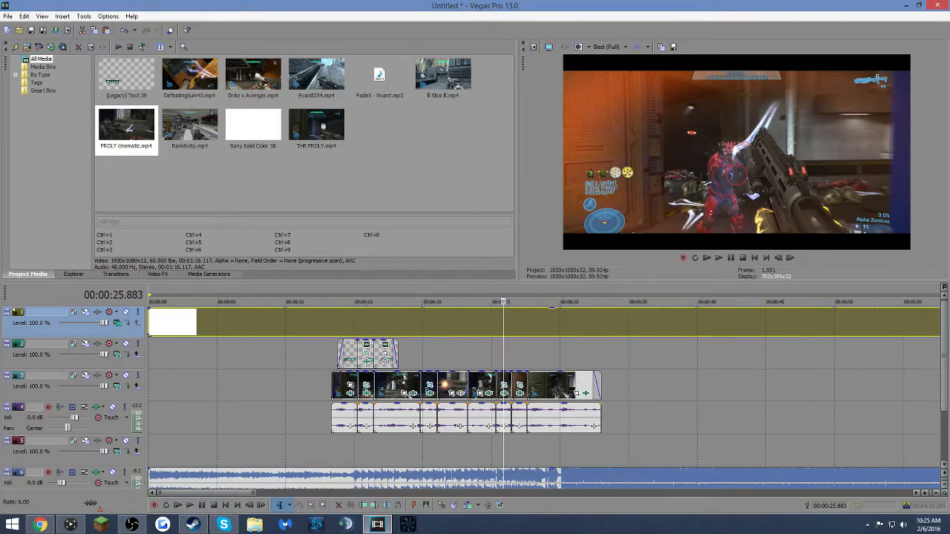
{"action": "key", "text": "Up"}
{"action": "key", "text": "Up"}
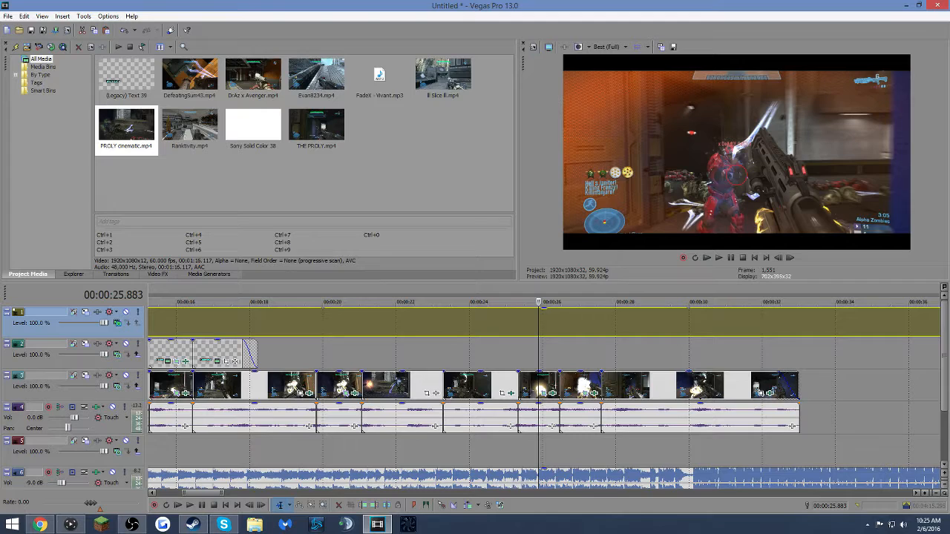
{"action": "left_click", "coordinate": [601, 449]}
{"action": "key", "text": "space"}
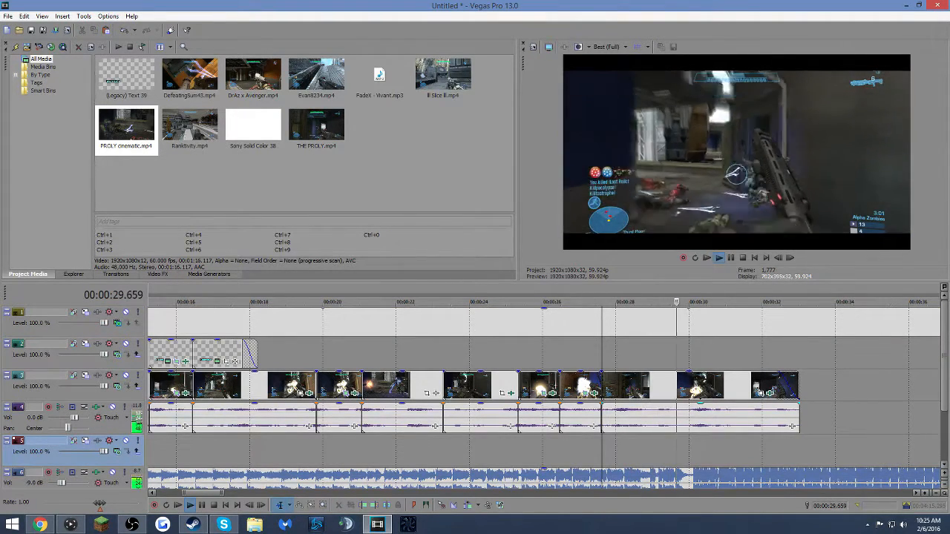
{"action": "key", "text": "space"}
{"action": "left_click", "coordinate": [678, 386]}
{"action": "key", "text": "Left"}
{"action": "key", "text": "Left"}
{"action": "key", "text": "Left"}
{"action": "key", "text": "Left"}
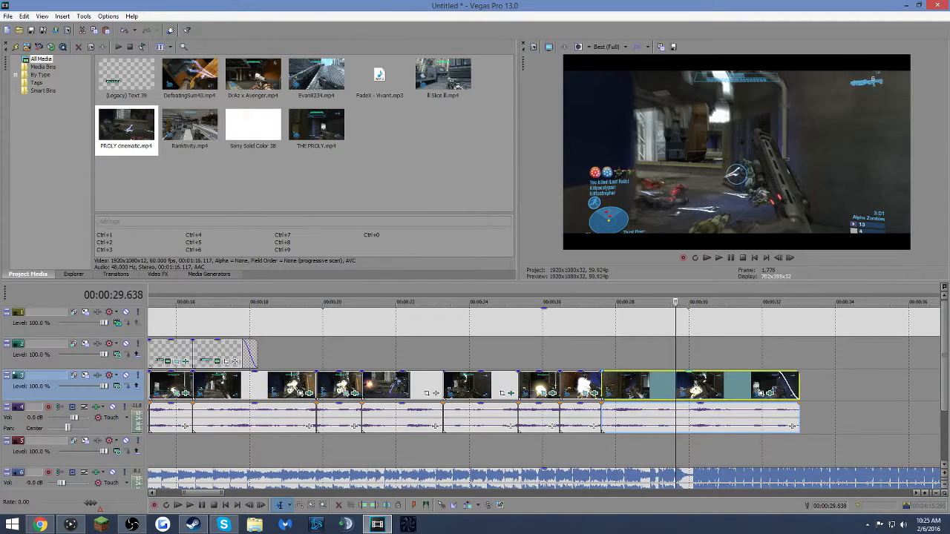
{"action": "key", "text": "space"}
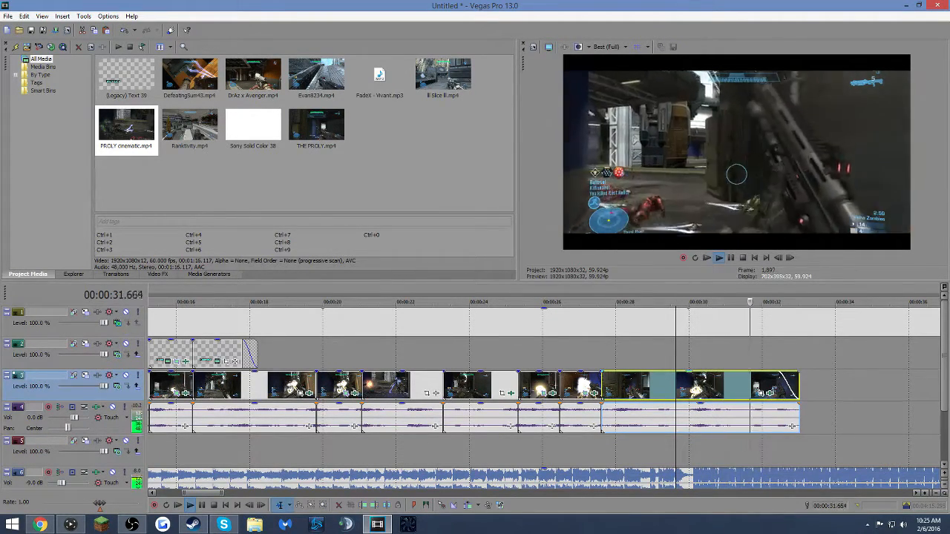
{"action": "key", "text": "space"}
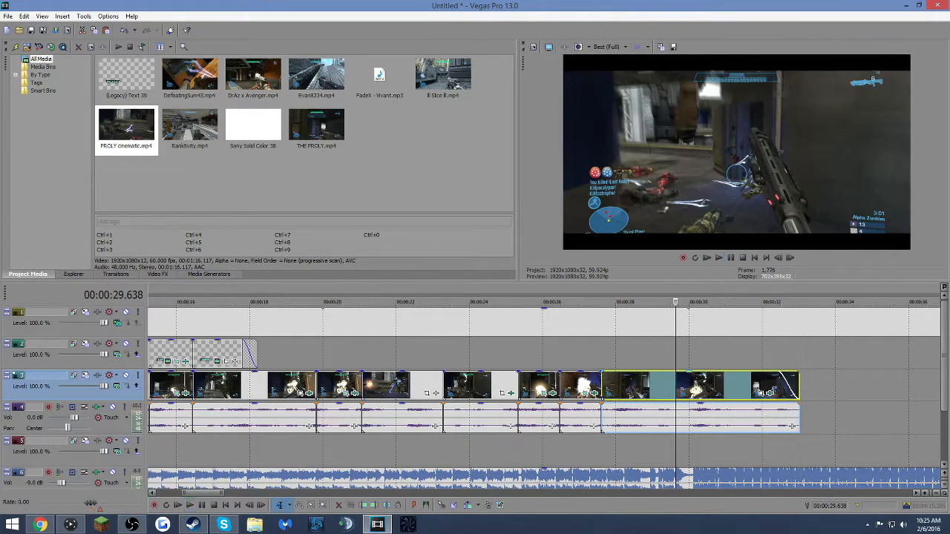
{"action": "right_click", "coordinate": [675, 385]}
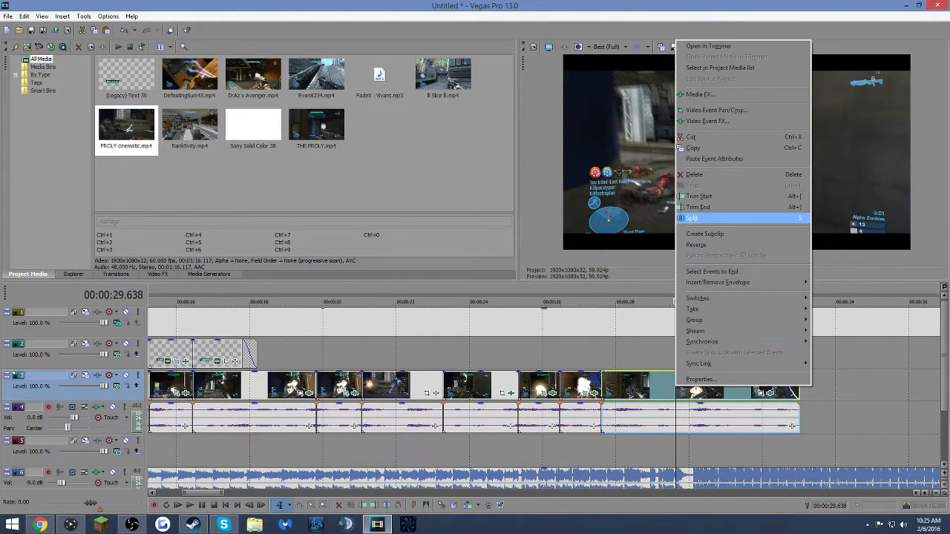
{"action": "left_click", "coordinate": [697, 218]}
- Split the remaining gameplay clip at the explosion, at 00:00:30.238
{"action": "left_click", "coordinate": [697, 385]}
{"action": "left_click", "coordinate": [701, 385]}
{"action": "key", "text": "space"}
{"action": "key", "text": "space"}
{"action": "left_click", "coordinate": [698, 386]}
{"action": "right_click", "coordinate": [698, 385]}
{"action": "left_click", "coordinate": [701, 242]}
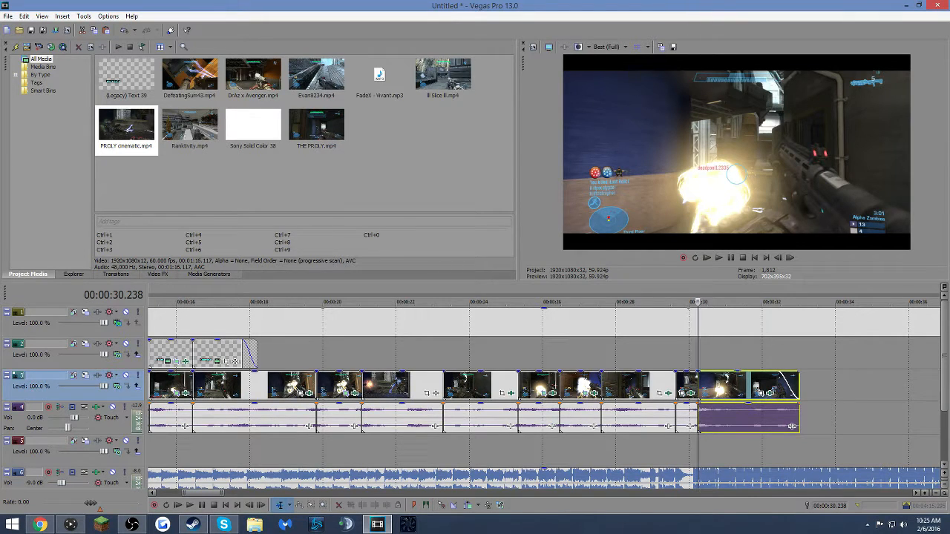
- Crop the short clip at 00:00:29.638 to about 1,777 × 946 at its start, restore the full frame at its end, and preview it
{"action": "left_click", "coordinate": [678, 353]}
{"action": "left_click", "coordinate": [676, 385]}
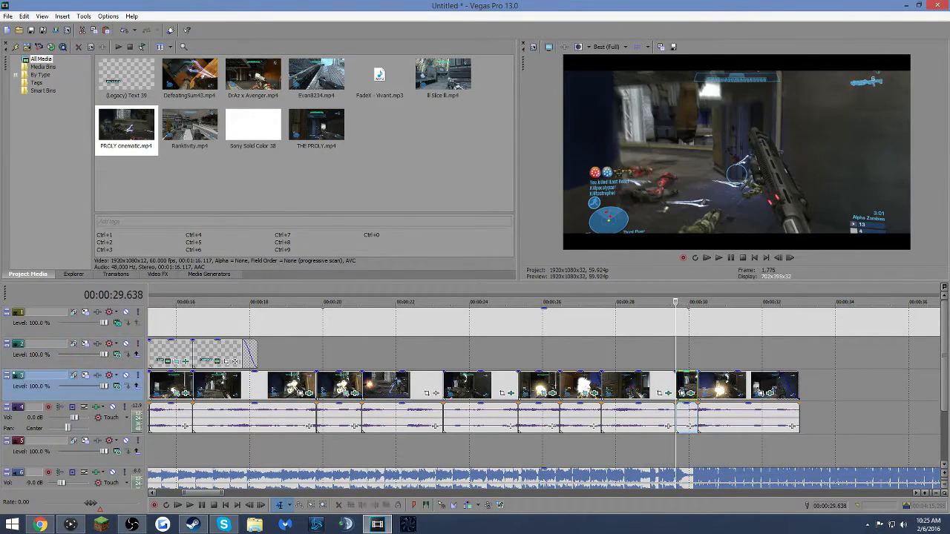
{"action": "key", "text": "space"}
{"action": "key", "text": "space"}
{"action": "left_click", "coordinate": [681, 393]}
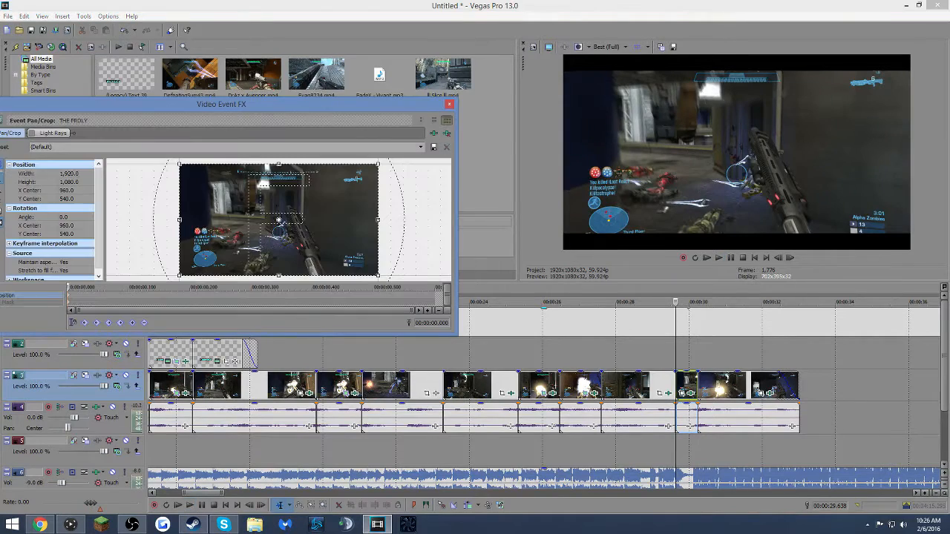
{"action": "left_click_drag", "start_coordinate": [378, 164], "coordinate": [370, 170]}
{"action": "left_click", "coordinate": [436, 295]}
{"action": "right_click", "coordinate": [346, 224]}
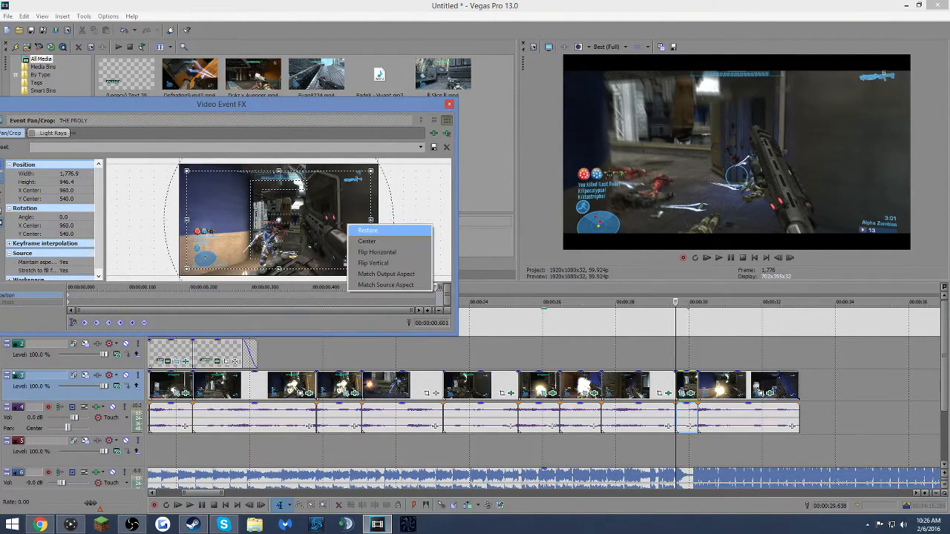
{"action": "left_click", "coordinate": [362, 229]}
{"action": "left_click", "coordinate": [449, 103]}
{"action": "left_click", "coordinate": [650, 354]}
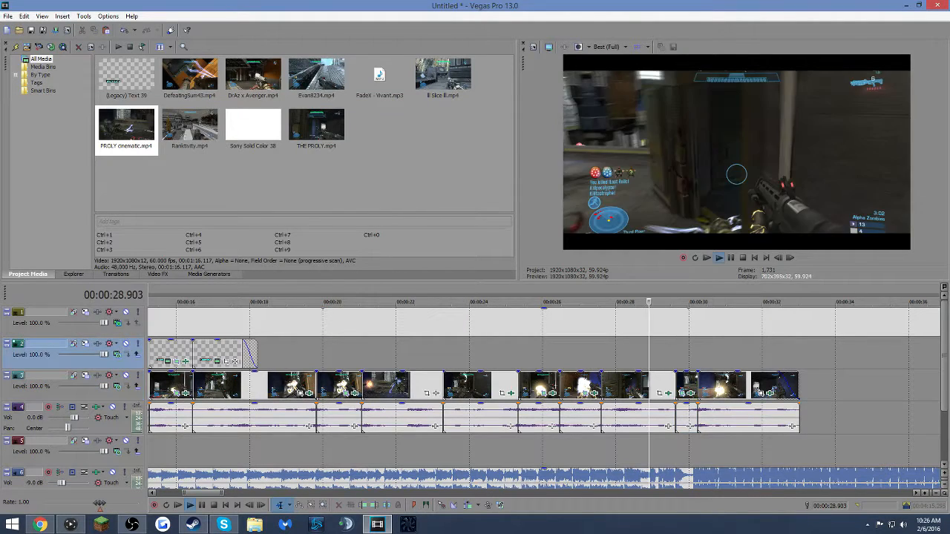
{"action": "key", "text": "space"}
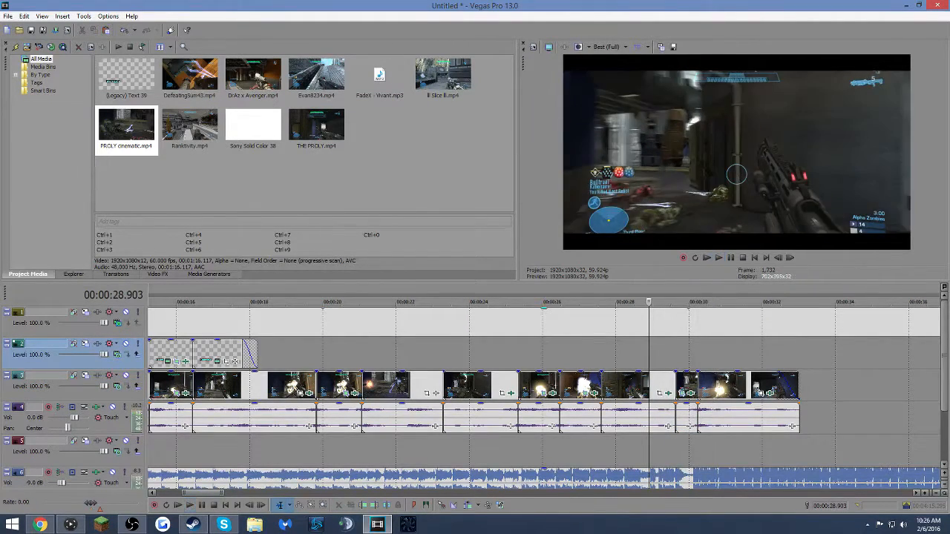
{"action": "key", "text": "space"}
- Split the last gameplay clip at the music beat at 00:00:30.605
{"action": "scroll", "coordinate": [544, 397], "scroll_direction": "down", "scroll_amount": 2}
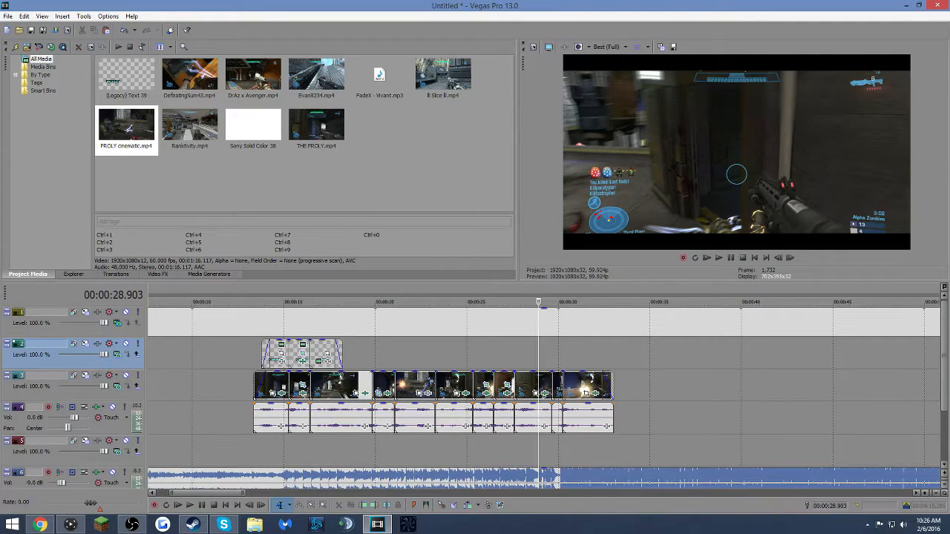
{"action": "scroll", "coordinate": [544, 397], "scroll_direction": "up", "scroll_amount": 3}
{"action": "left_click", "coordinate": [613, 386]}
{"action": "scroll", "coordinate": [613, 386], "scroll_direction": "up", "scroll_amount": 4}
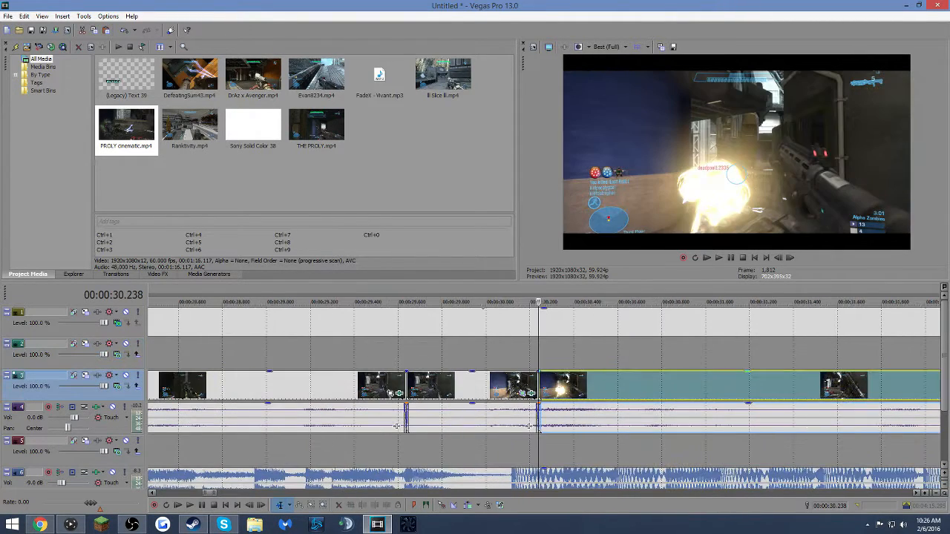
{"action": "key", "text": "space"}
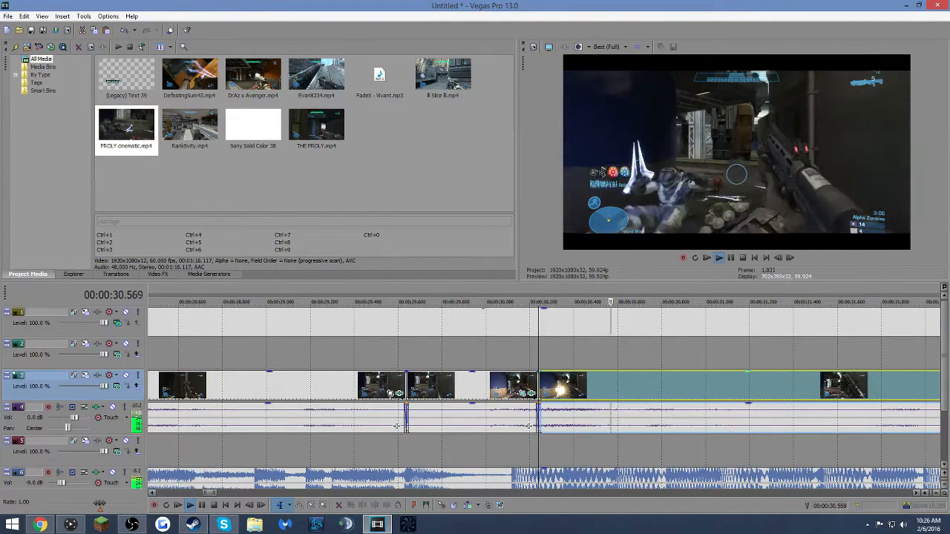
{"action": "key", "text": "space"}
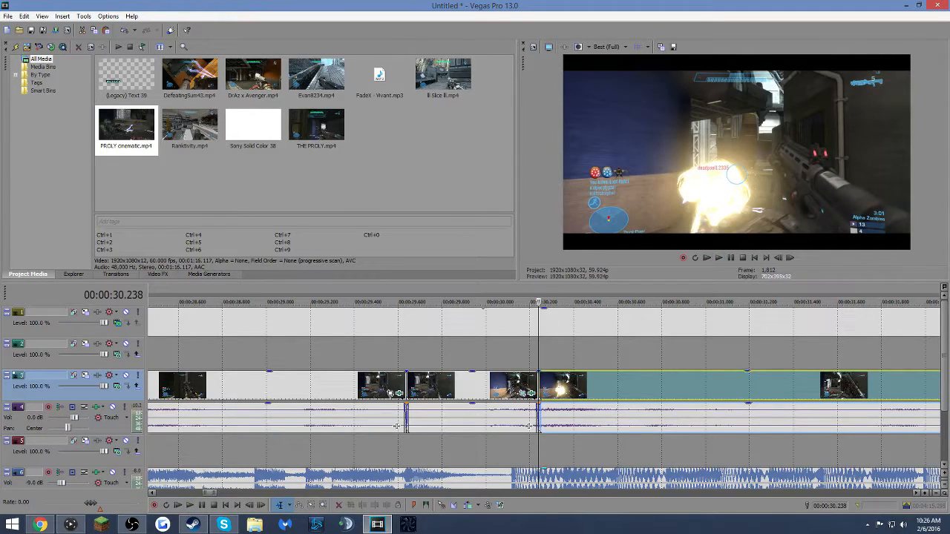
{"action": "left_click", "coordinate": [618, 479]}
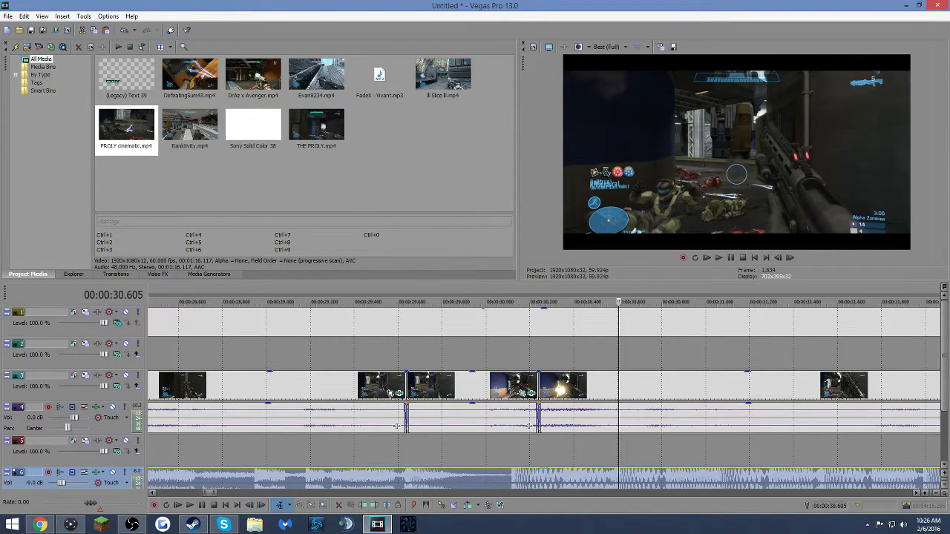
{"action": "right_click", "coordinate": [619, 381]}
{"action": "left_click", "coordinate": [653, 210]}
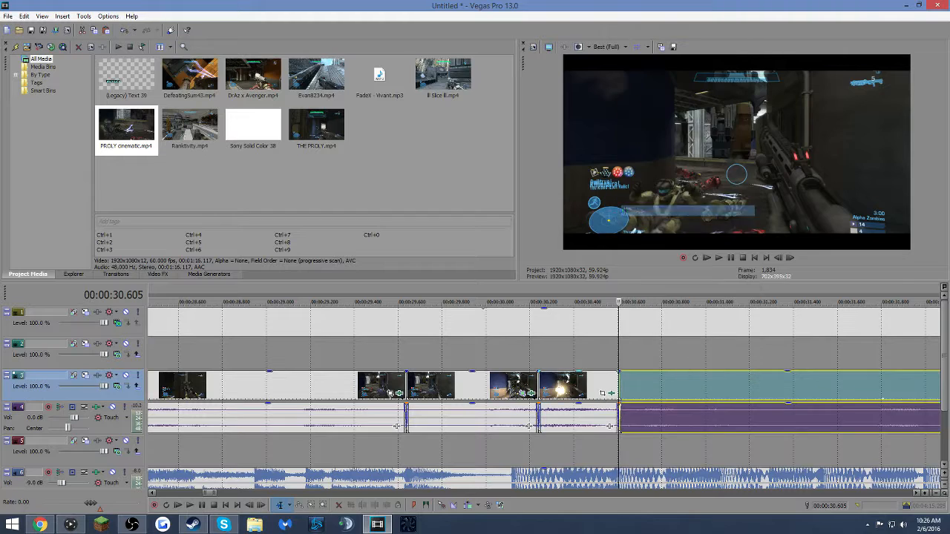
- Split the remaining gameplay clip at the following beat, at 00:00:31.073
{"action": "left_click", "coordinate": [723, 382]}
{"action": "right_click", "coordinate": [724, 382]}
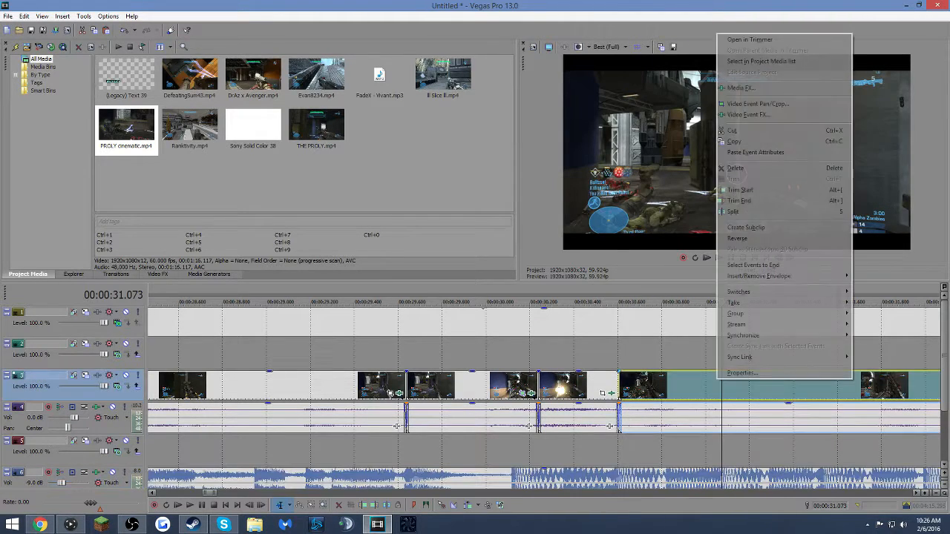
{"action": "left_click", "coordinate": [757, 213]}
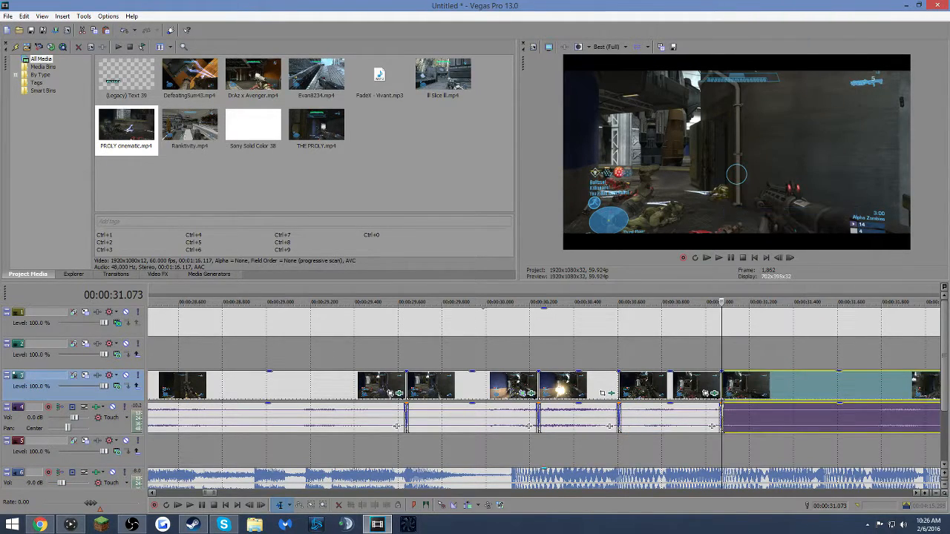
- Split the last gameplay clip at the music beat at 00:00:31.540
{"action": "left_click", "coordinate": [827, 478]}
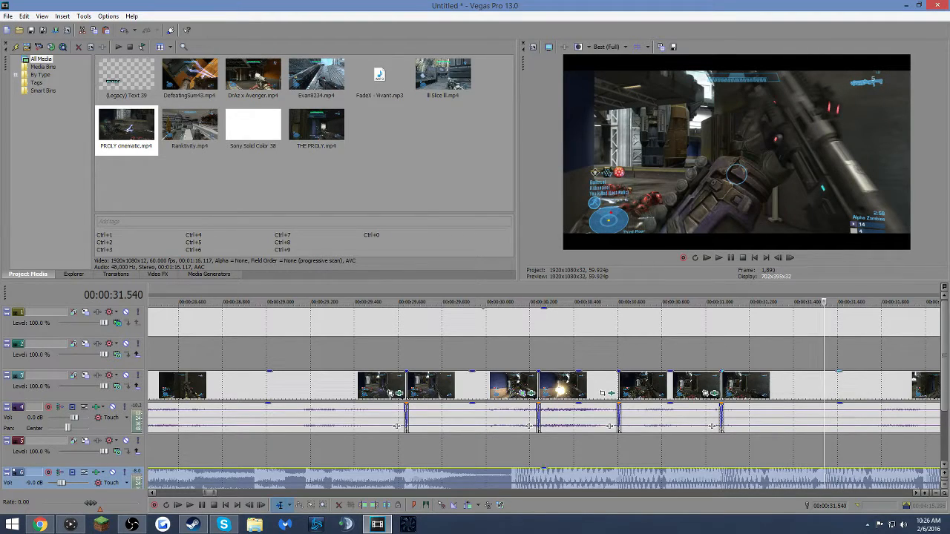
{"action": "right_click", "coordinate": [822, 381]}
{"action": "left_click", "coordinate": [846, 216]}
- Split the remaining gameplay clip at the following music beat, at 00:00:32.007
{"action": "scroll", "coordinate": [544, 393], "scroll_direction": "down", "scroll_amount": 2}
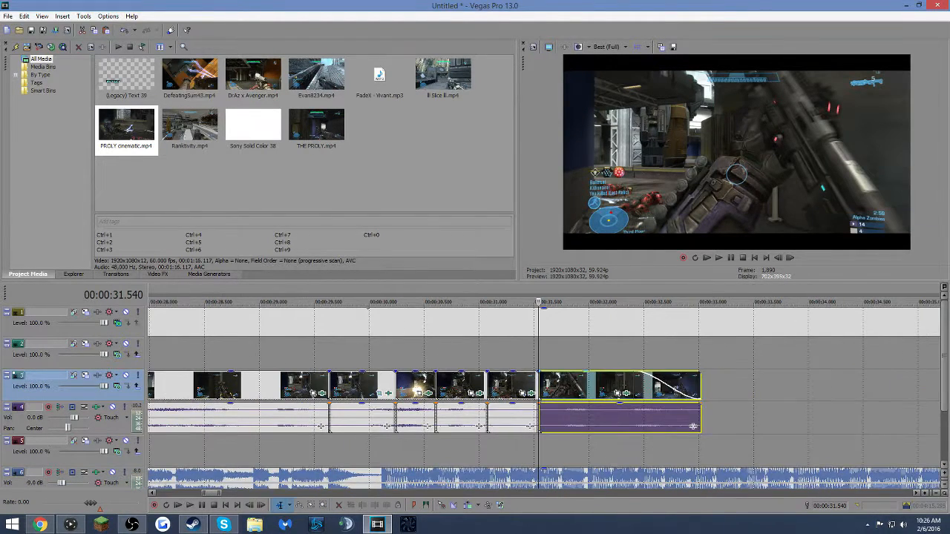
{"action": "scroll", "coordinate": [603, 481], "scroll_direction": "up", "scroll_amount": 3}
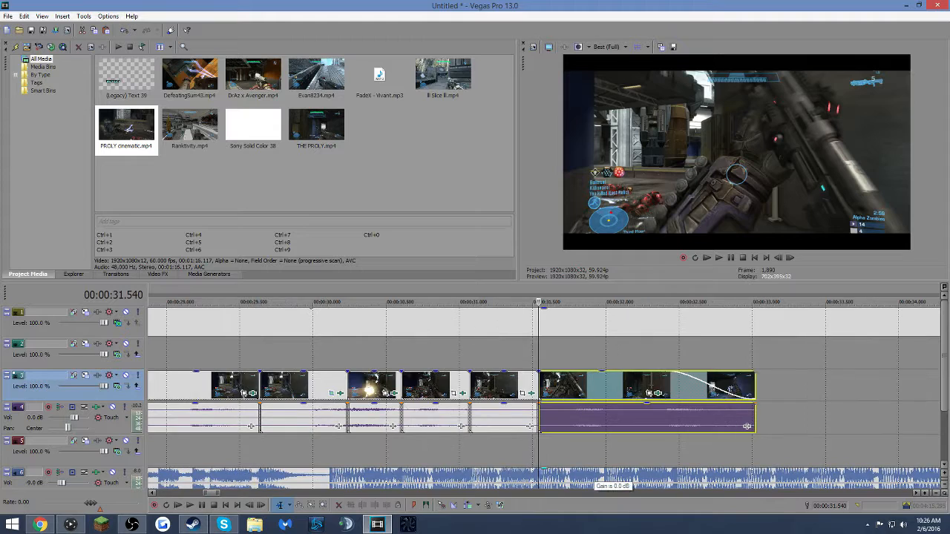
{"action": "left_click", "coordinate": [640, 479]}
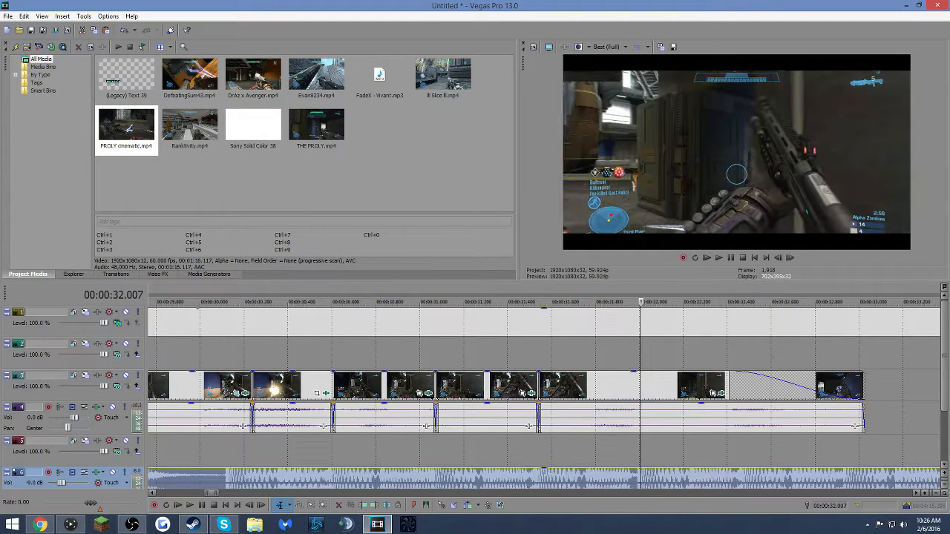
{"action": "right_click", "coordinate": [641, 380]}
{"action": "left_click", "coordinate": [710, 211]}
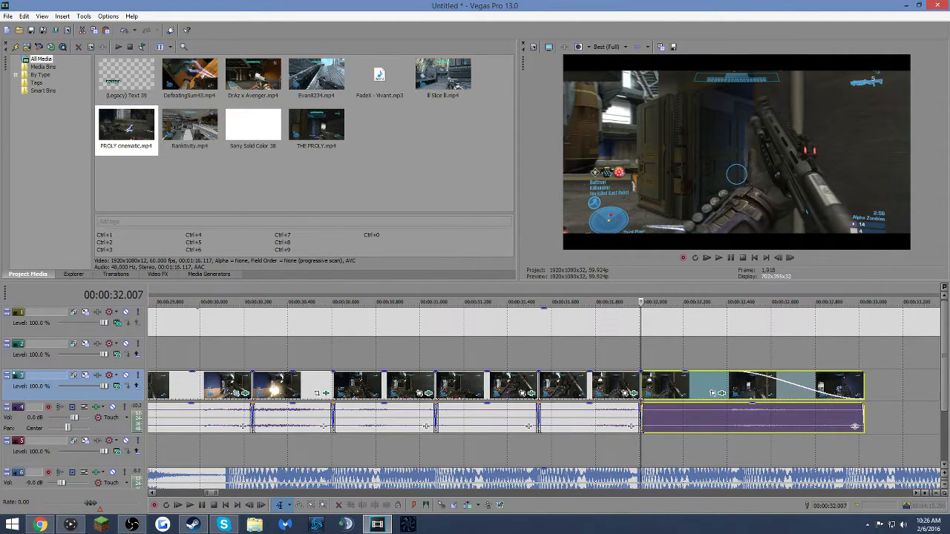
- Split the remaining gameplay clip at the beat at 00:00:32.474
{"action": "left_click", "coordinate": [745, 386]}
{"action": "right_click", "coordinate": [745, 386]}
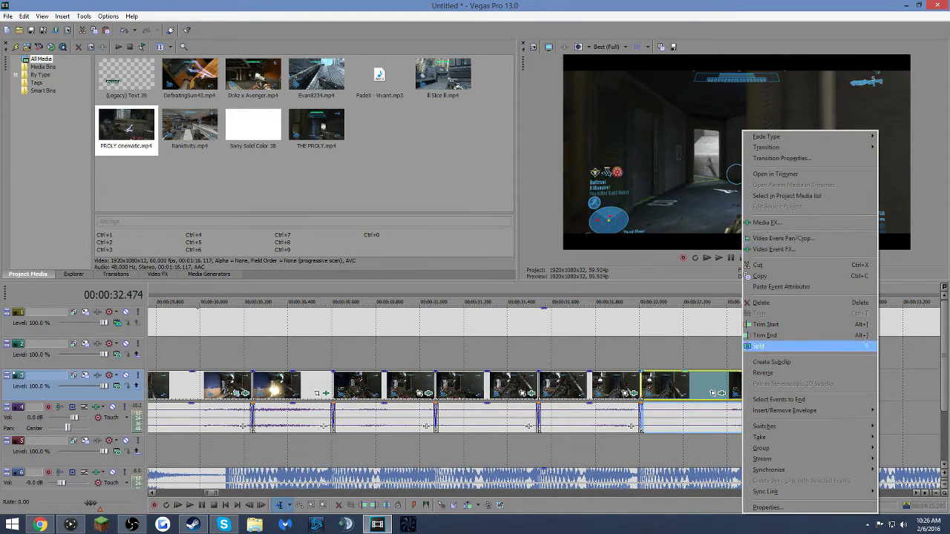
{"action": "left_click", "coordinate": [758, 346]}
- Try to split the final fading gameplay clip at the beat at 00:00:32.942
{"action": "left_click", "coordinate": [846, 477]}
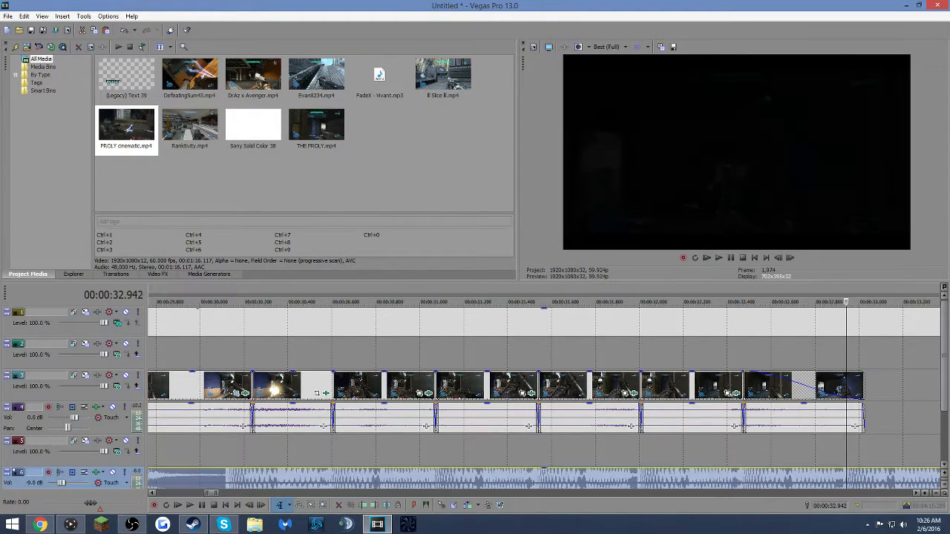
{"action": "right_click", "coordinate": [846, 385]}
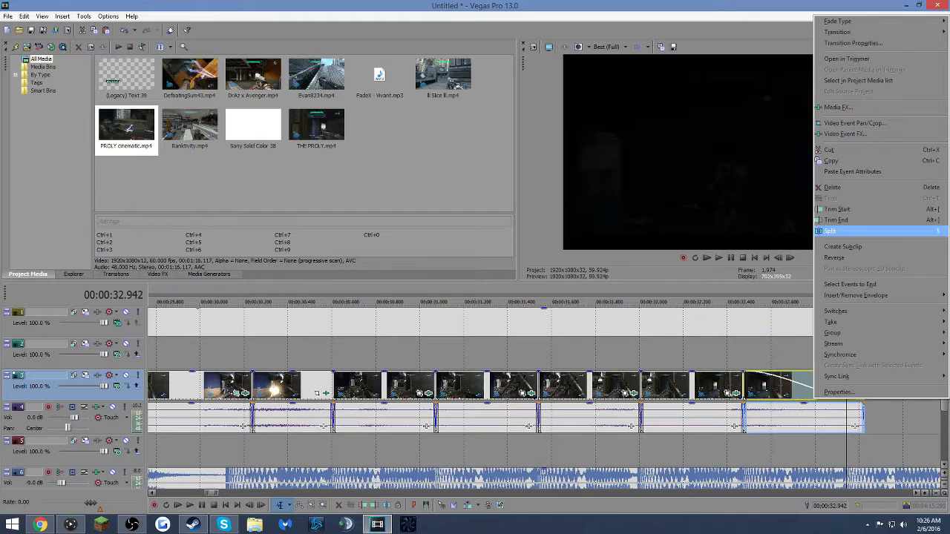
{"action": "left_click", "coordinate": [846, 231]}
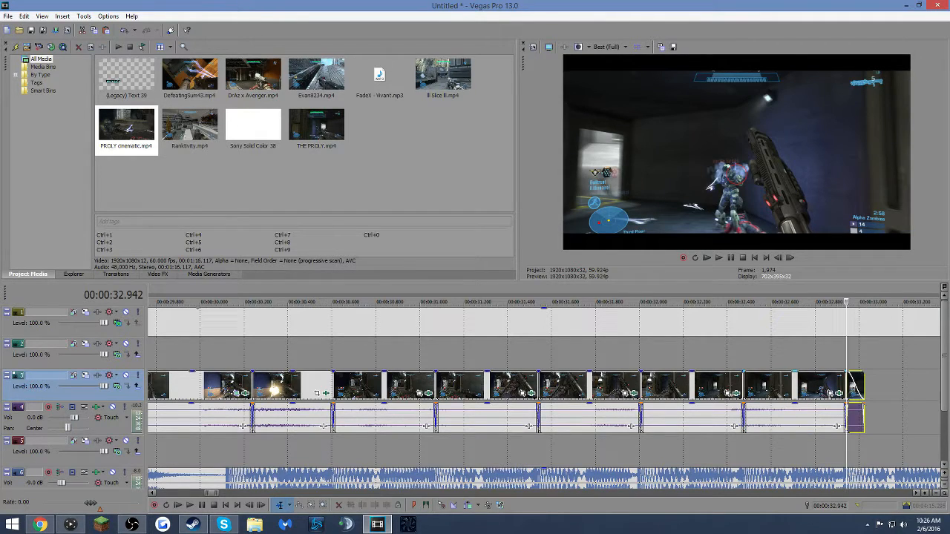
{"action": "key", "text": "ctrl+z"}
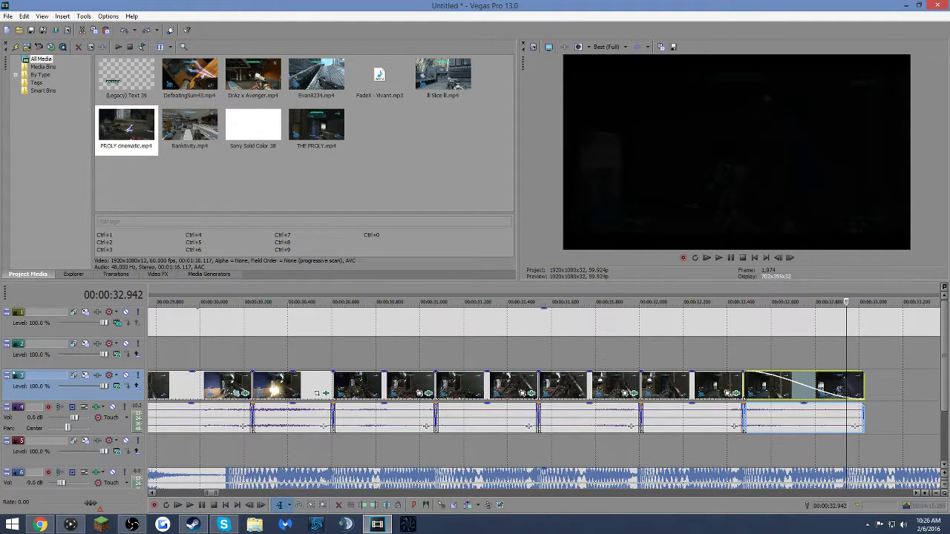
- Play back the newly split clips around the explosion to check the cuts against the music
{"action": "scroll", "coordinate": [544, 393], "scroll_direction": "down", "scroll_amount": 1}
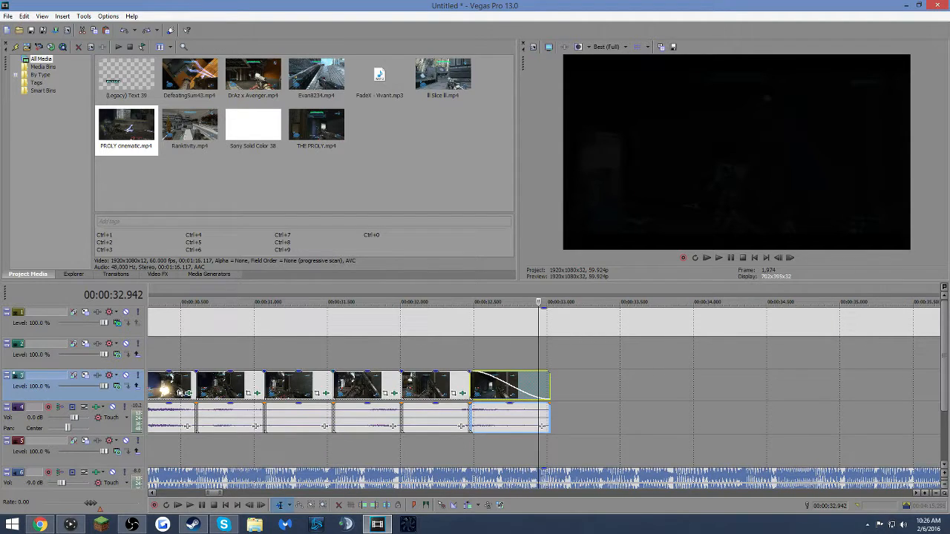
{"action": "left_click", "coordinate": [203, 386]}
{"action": "scroll", "coordinate": [204, 386], "scroll_direction": "down", "scroll_amount": 1}
{"action": "left_click", "coordinate": [517, 394]}
{"action": "key", "text": "Escape"}
{"action": "scroll", "coordinate": [538, 386], "scroll_direction": "up", "scroll_amount": 1}
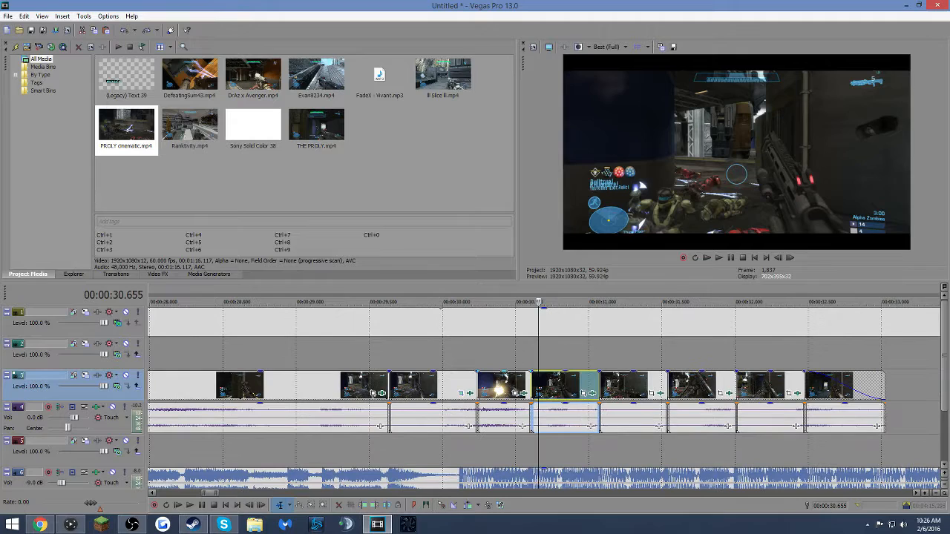
{"action": "left_click", "coordinate": [446, 386]}
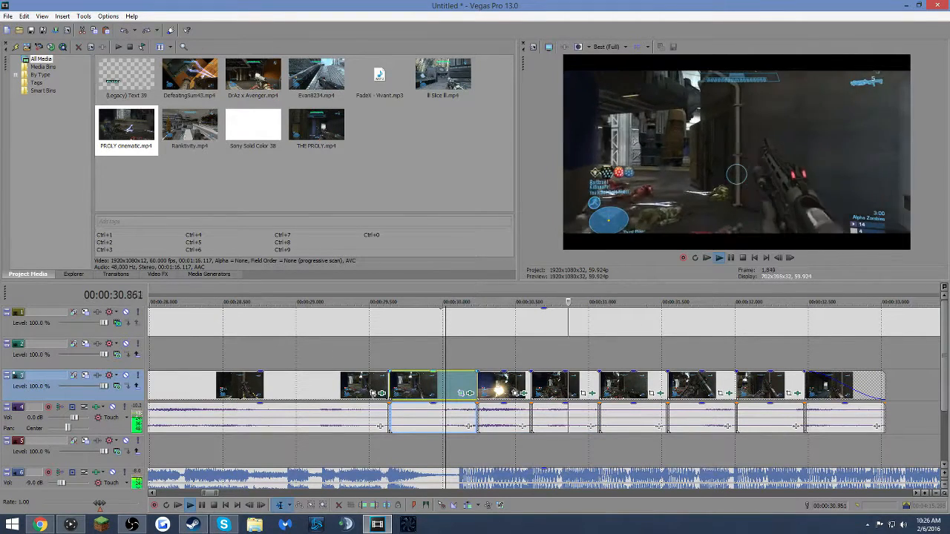
{"action": "scroll", "coordinate": [534, 311], "scroll_direction": "up", "scroll_amount": 2}
{"action": "scroll", "coordinate": [538, 386], "scroll_direction": "down", "scroll_amount": 3}
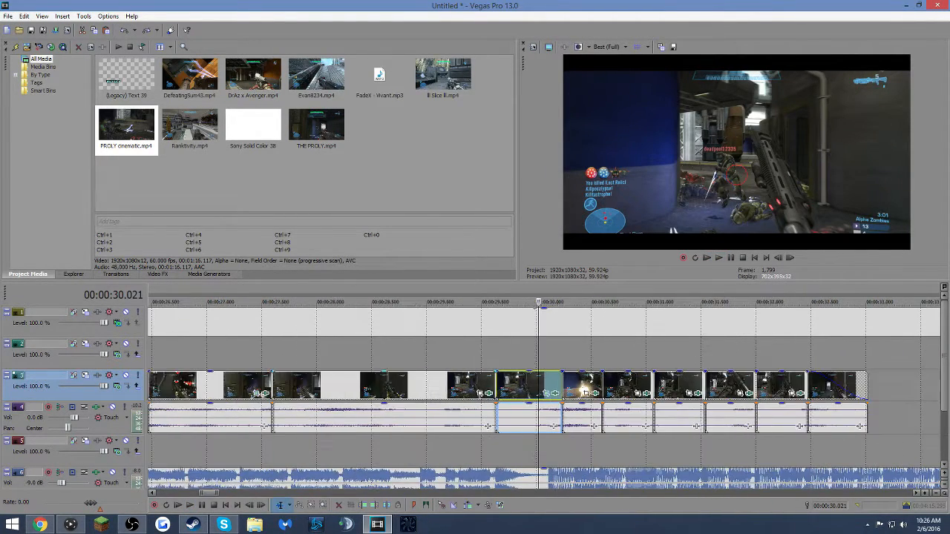
{"action": "left_click", "coordinate": [426, 352]}
{"action": "key", "text": "space"}
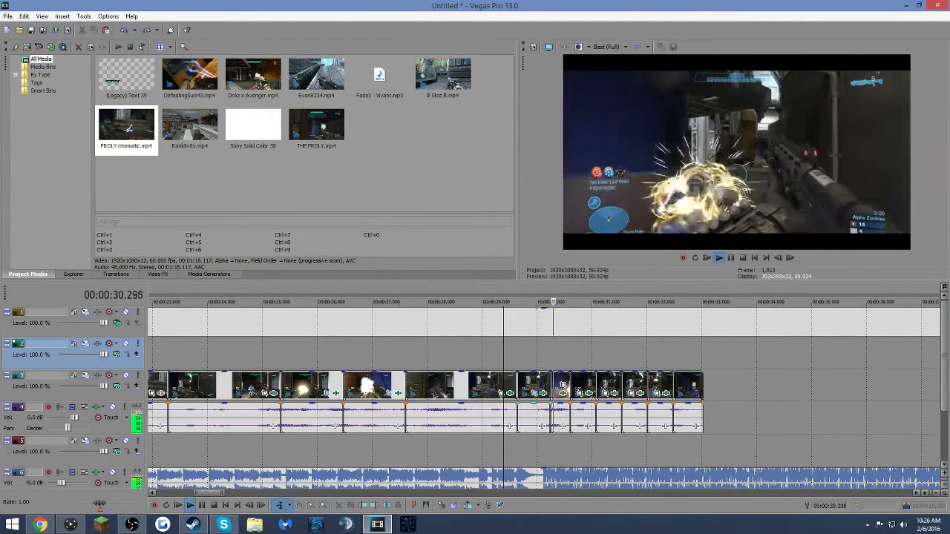
- Copy the clip at 00:00:16.104, paste its event attributes onto the explosion clip starting at 00:00:30.238, and preview it
{"action": "left_click", "coordinate": [561, 386]}
{"action": "scroll", "coordinate": [537, 386], "scroll_direction": "down", "scroll_amount": 3}
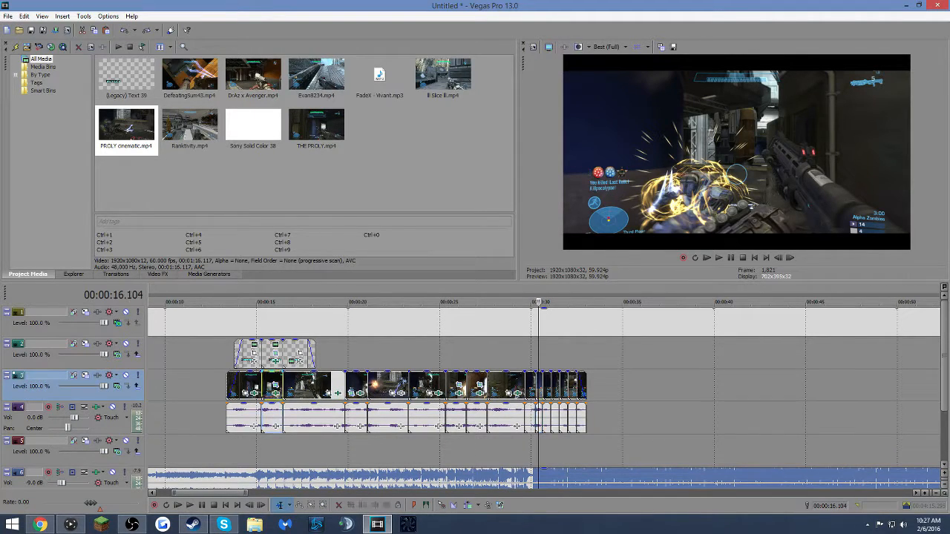
{"action": "right_click", "coordinate": [276, 375]}
{"action": "left_click", "coordinate": [305, 134]}
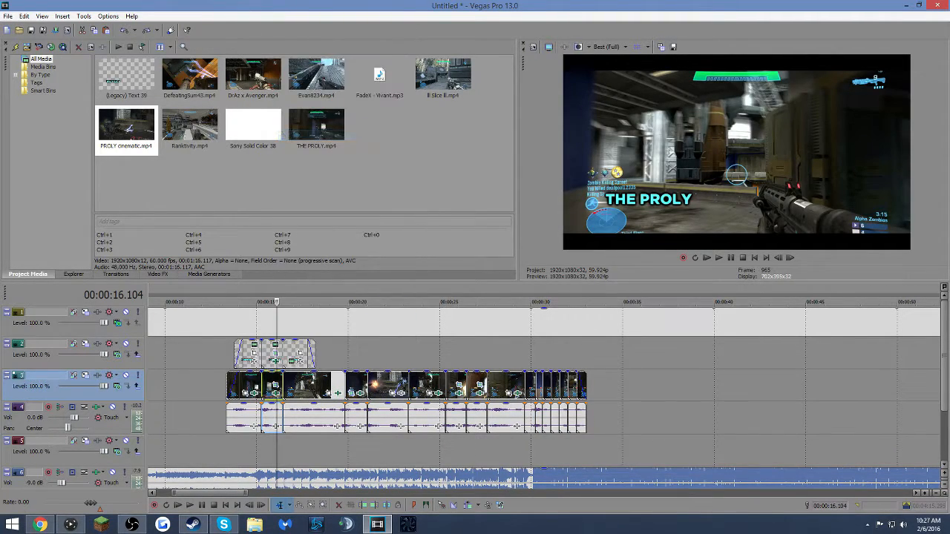
{"action": "left_click", "coordinate": [537, 386]}
{"action": "scroll", "coordinate": [538, 386], "scroll_direction": "up", "scroll_amount": 3}
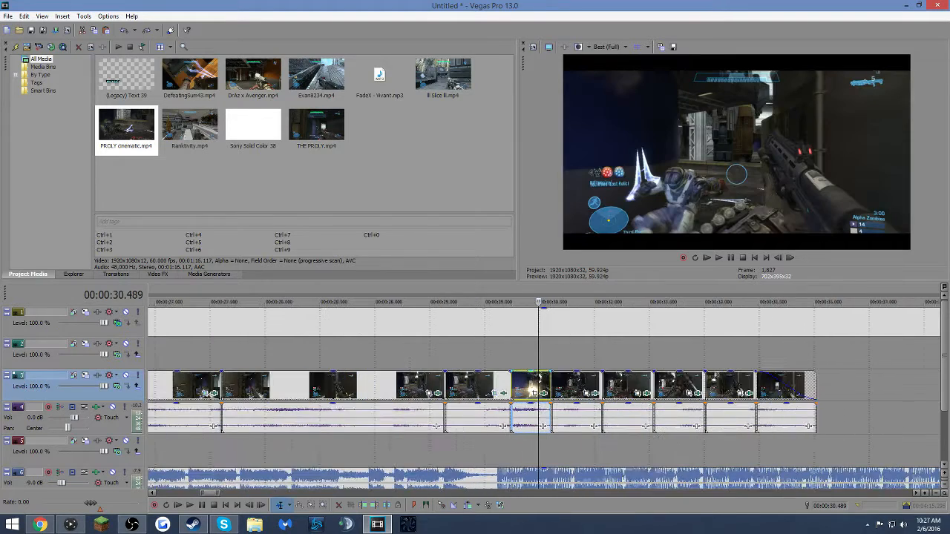
{"action": "right_click", "coordinate": [530, 376]}
{"action": "left_click", "coordinate": [564, 149]}
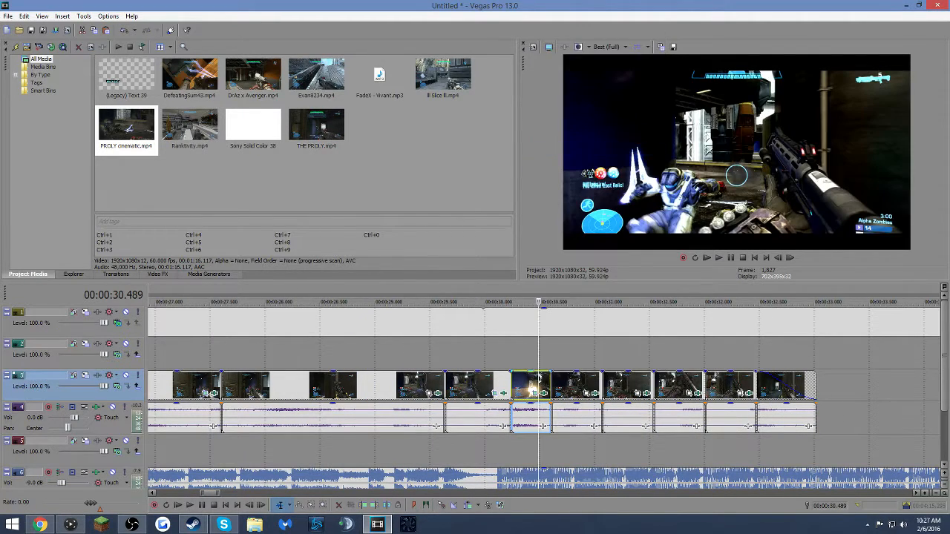
{"action": "key", "text": "space"}
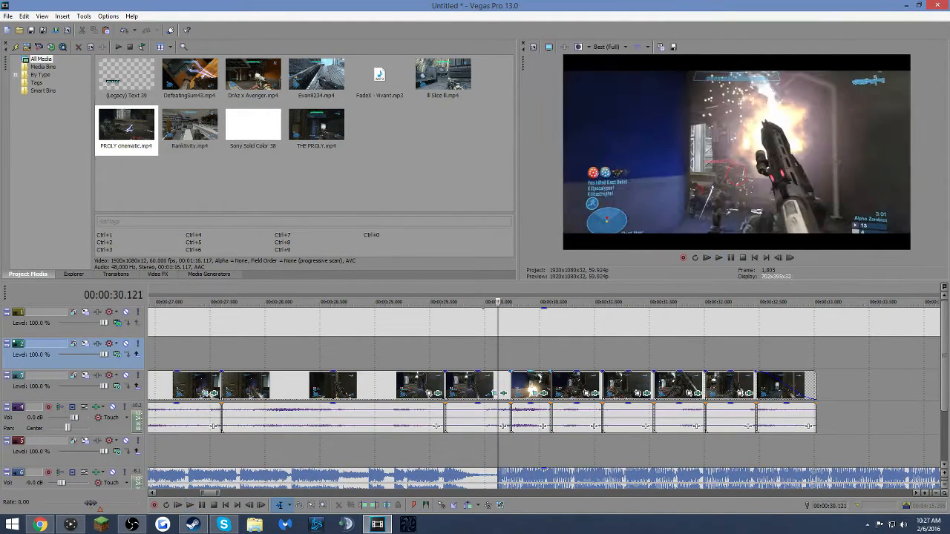
{"action": "key", "text": "space"}
- Restore the explosion clip's pan/crop to the full 1,920 × 1,080 frame at its end keyframe
{"action": "left_click", "coordinate": [540, 394]}
{"action": "scroll", "coordinate": [278, 220], "scroll_direction": "up", "scroll_amount": 8}
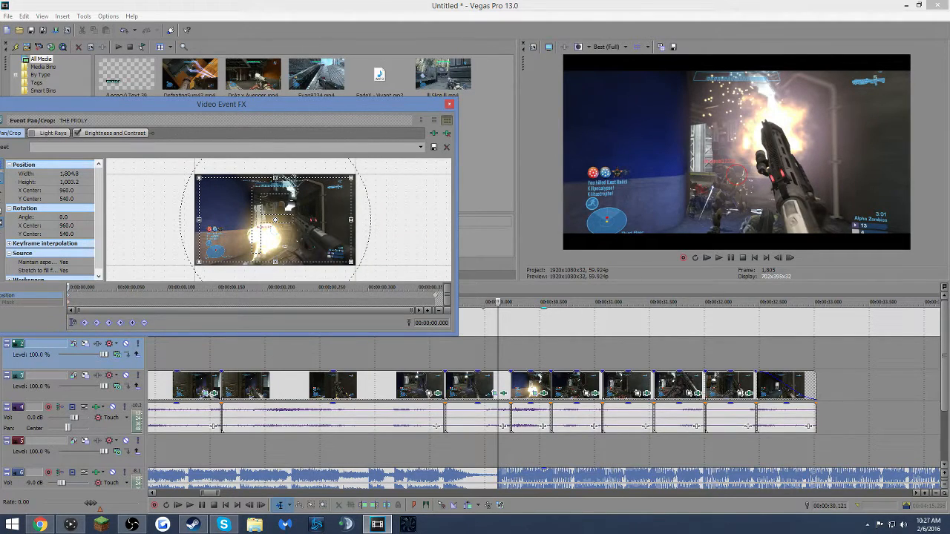
{"action": "left_click", "coordinate": [434, 290]}
{"action": "left_click", "coordinate": [69, 289]}
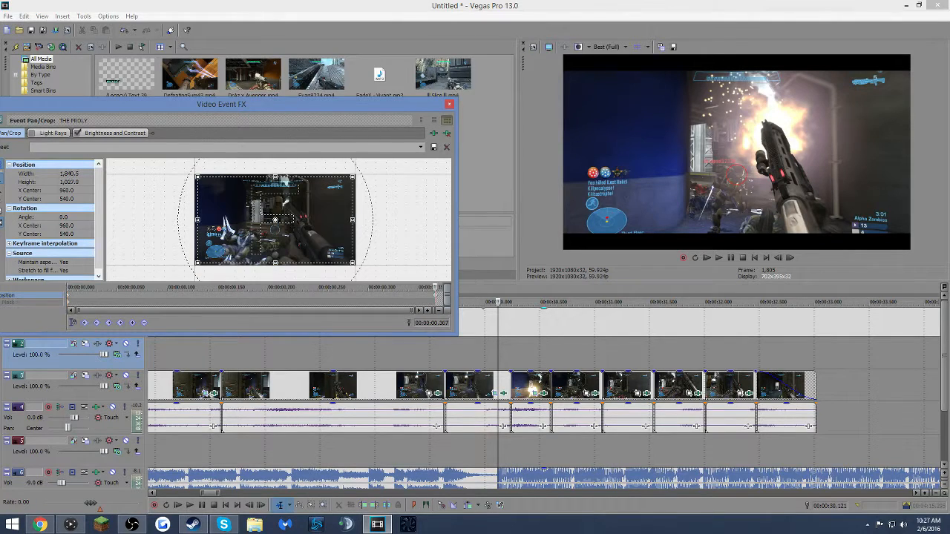
{"action": "right_click", "coordinate": [321, 222]}
{"action": "left_click", "coordinate": [349, 226]}
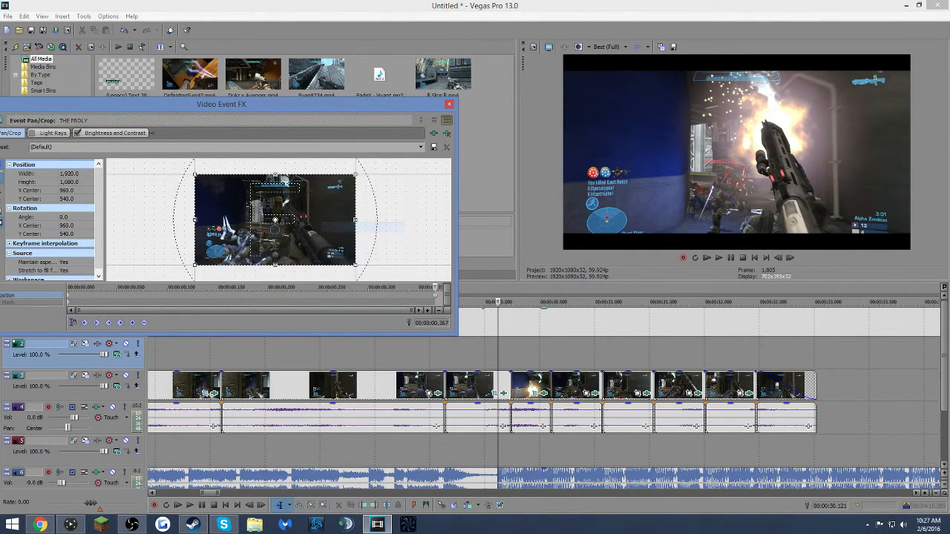
{"action": "left_click", "coordinate": [69, 290]}
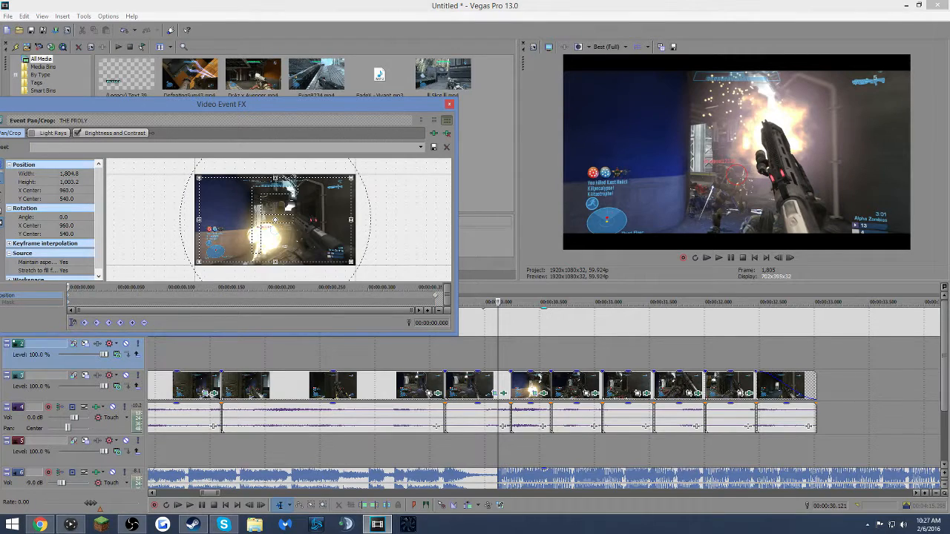
- Play back the explosion clip's zoom and examine its first few frames one by one
{"action": "left_click", "coordinate": [483, 304]}
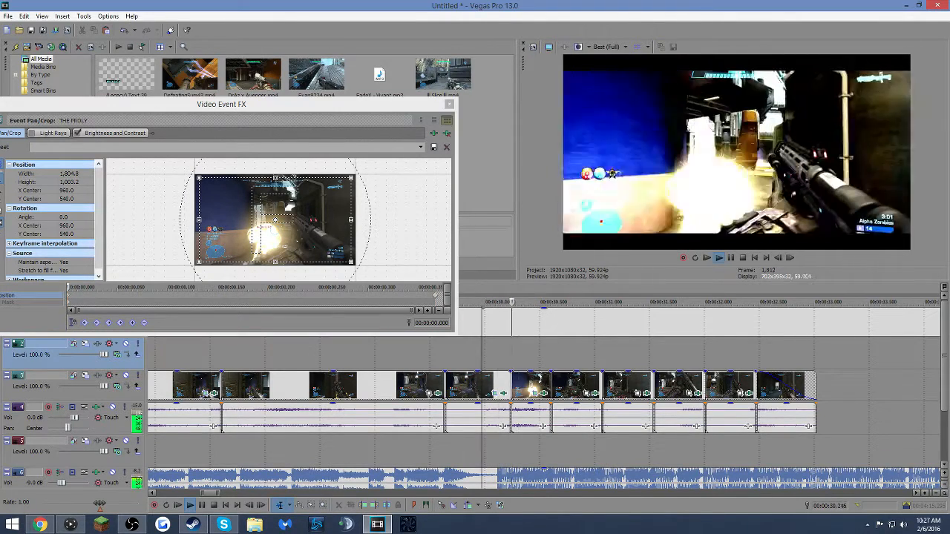
{"action": "key", "text": "space"}
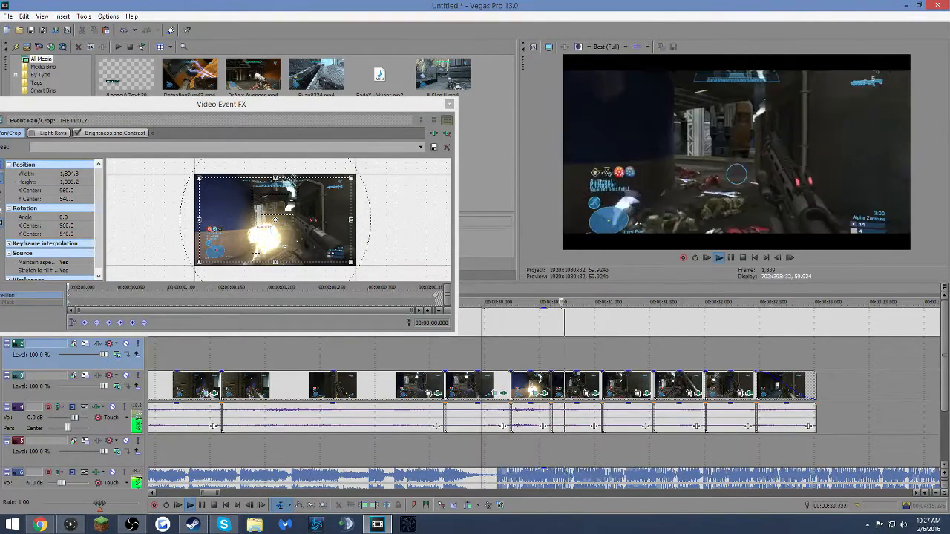
{"action": "key", "text": "space"}
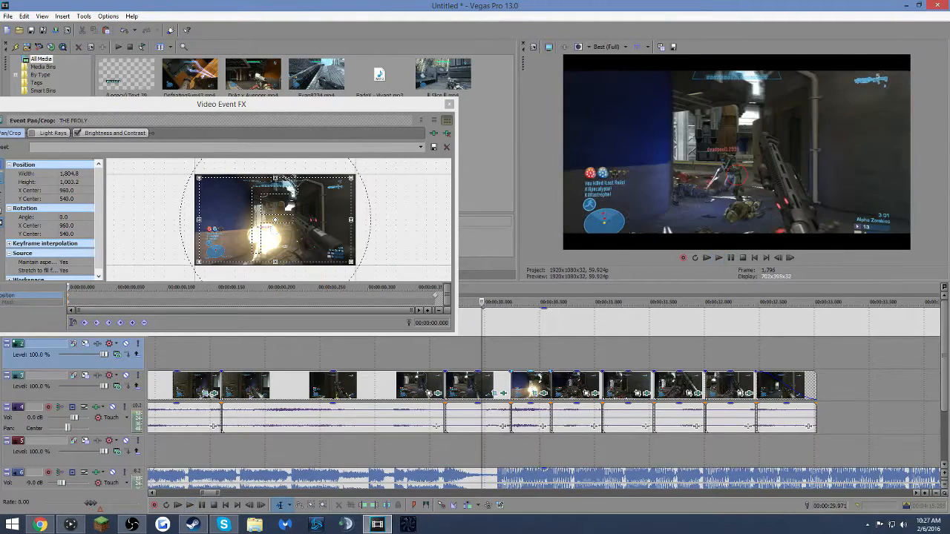
{"action": "left_click", "coordinate": [508, 386]}
{"action": "key", "text": "Right"}
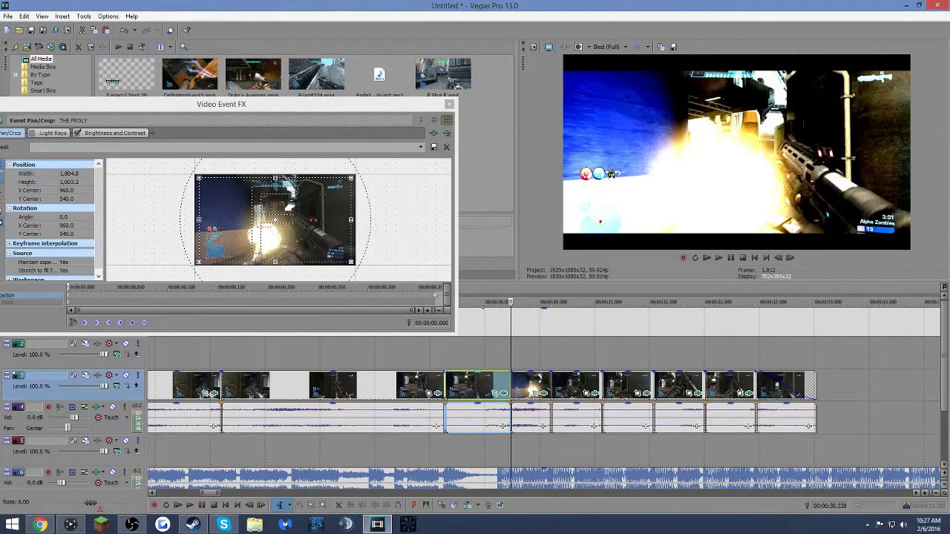
{"action": "left_click", "coordinate": [530, 386]}
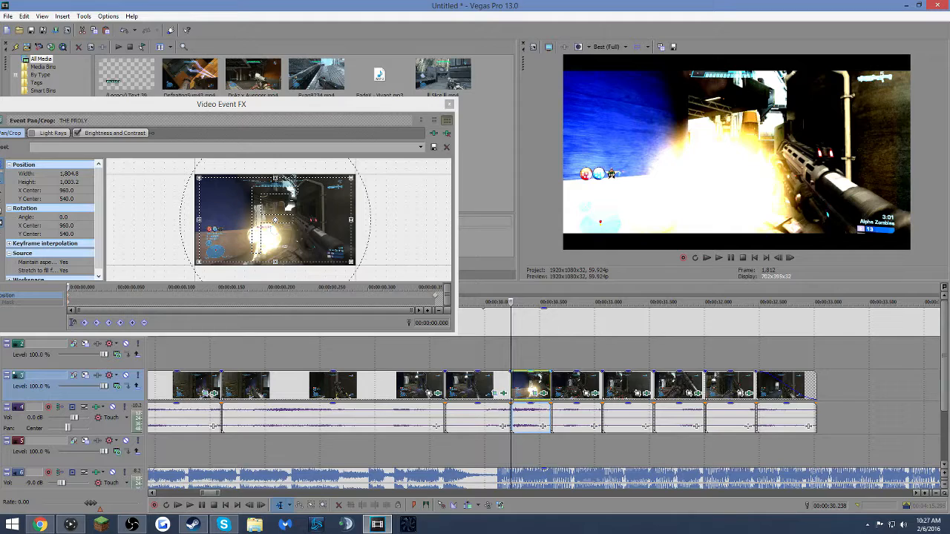
{"action": "key", "text": "Right"}
{"action": "key", "text": "Right"}
{"action": "key", "text": "Right"}
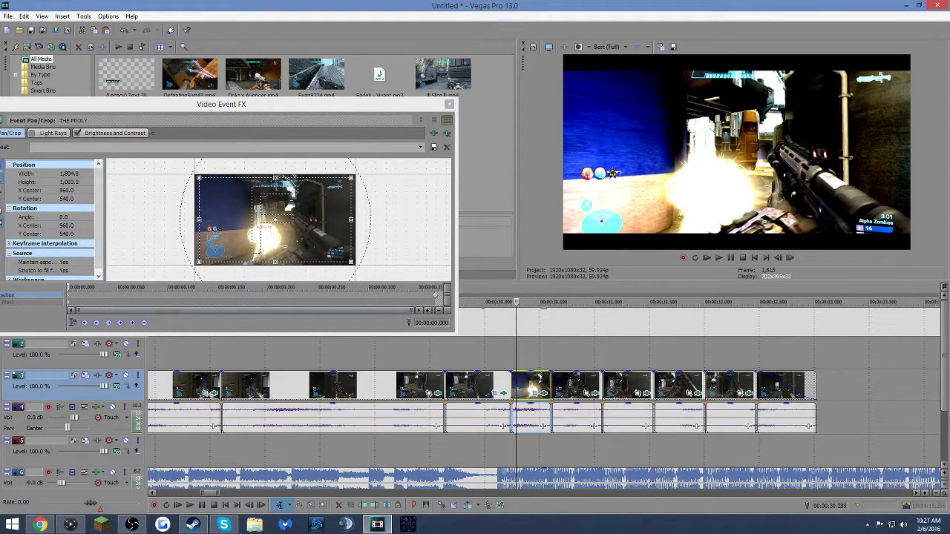
- Tighten the explosion clip's crop to about 1,640 × 897 at its start keyframe and preview the zoom from just before the clip
{"action": "left_click", "coordinate": [65, 217]}
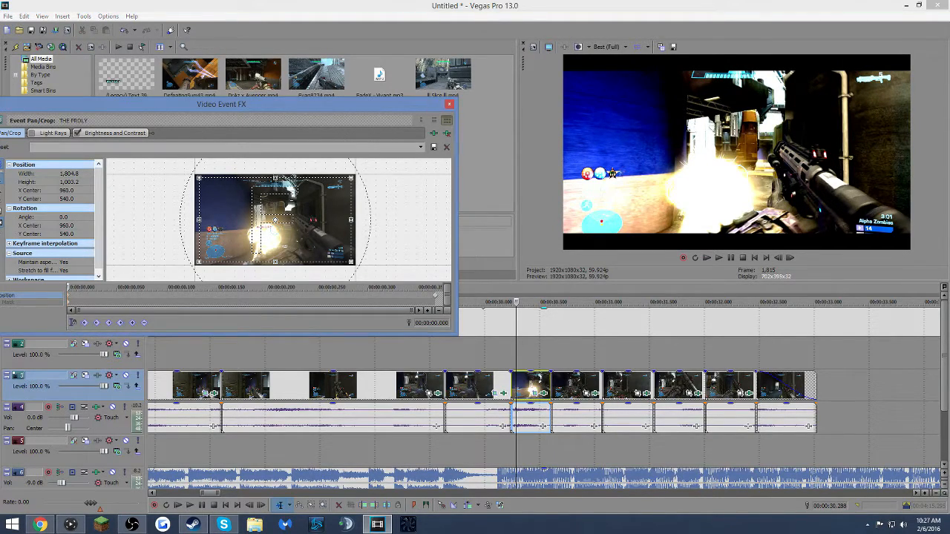
{"action": "left_click_drag", "start_coordinate": [198, 261], "coordinate": [205, 258]}
{"action": "key", "text": "Left"}
{"action": "key", "text": "Left"}
{"action": "key", "text": "Left"}
{"action": "key", "text": "Left"}
{"action": "key", "text": "Left"}
{"action": "key", "text": "Left"}
{"action": "key", "text": "Left"}
{"action": "key", "text": "Left"}
{"action": "key", "text": "Left"}
{"action": "key", "text": "Left"}
{"action": "key", "text": "Left"}
{"action": "key", "text": "Left"}
{"action": "key", "text": "Left"}
{"action": "key", "text": "Left"}
{"action": "key", "text": "Left"}
{"action": "key", "text": "Left"}
{"action": "key", "text": "Left"}
{"action": "key", "text": "Left"}
{"action": "key", "text": "Left"}
{"action": "key", "text": "Left"}
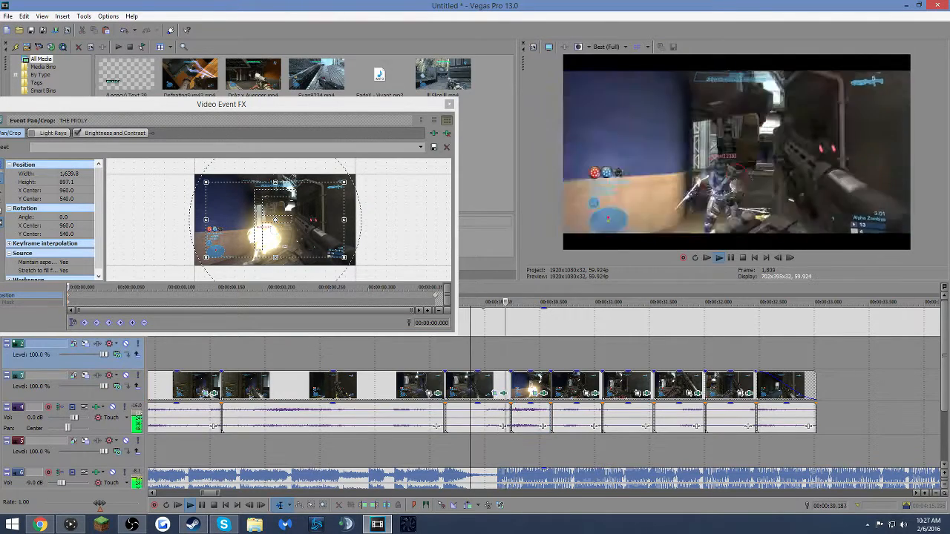
{"action": "key", "text": "Left"}
{"action": "key", "text": "Left"}
{"action": "key", "text": "Left"}
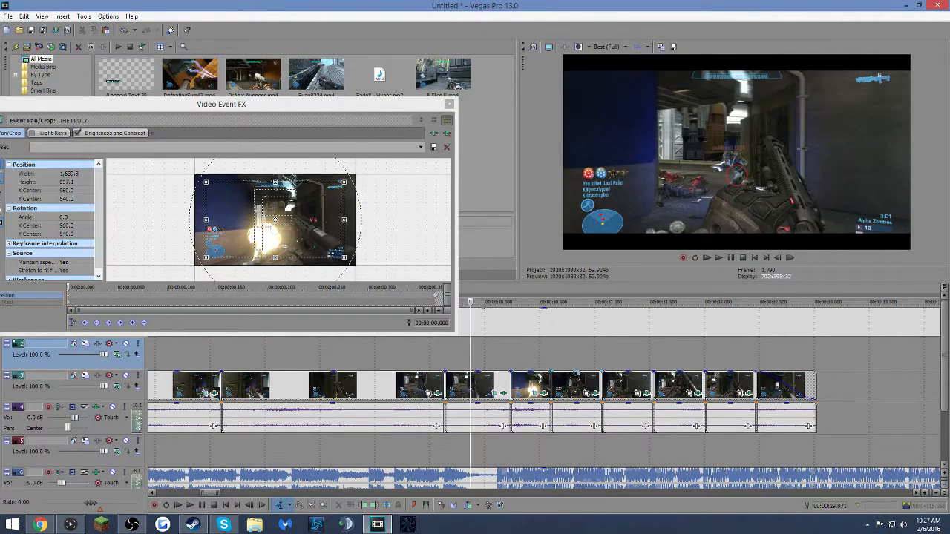
{"action": "key", "text": "space"}
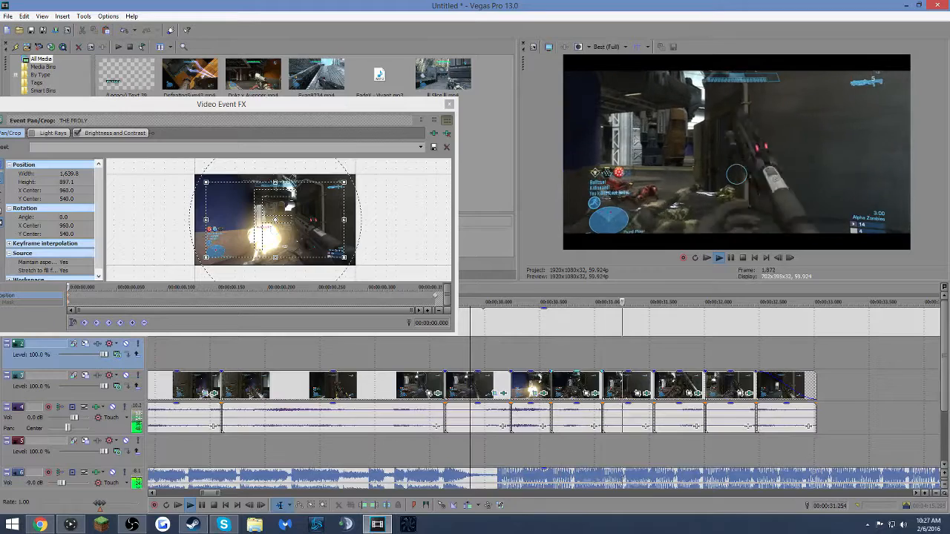
{"action": "key", "text": "space"}
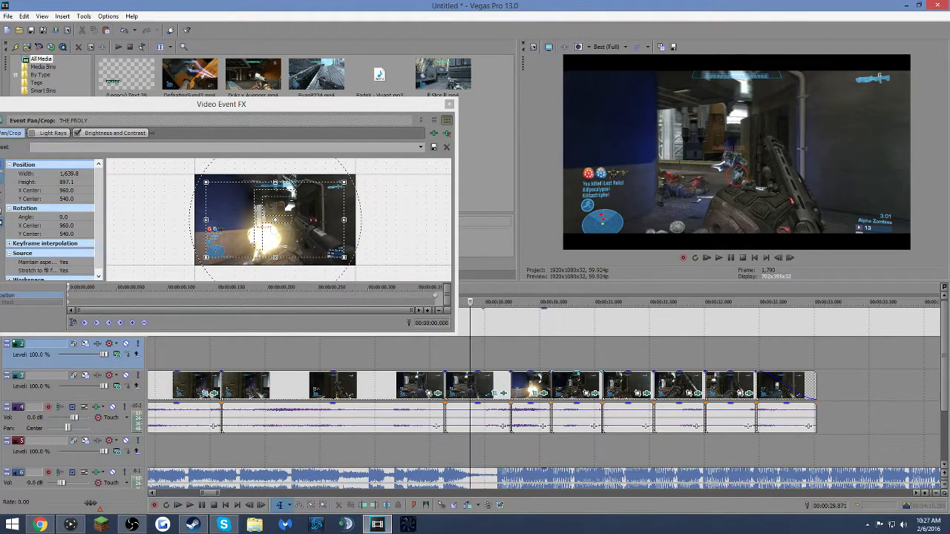
- Preview the section from 00:00:29.871, and undo the explosion clip's crop and brightness edits along with the beat splits after it
{"action": "key", "text": "space"}
{"action": "key", "text": "space"}
{"action": "key", "text": "space"}
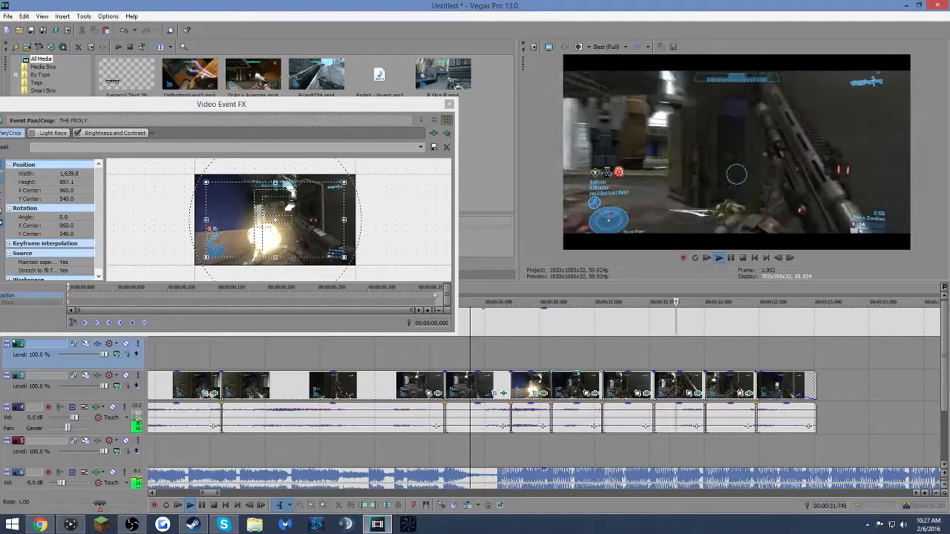
{"action": "key", "text": "space"}
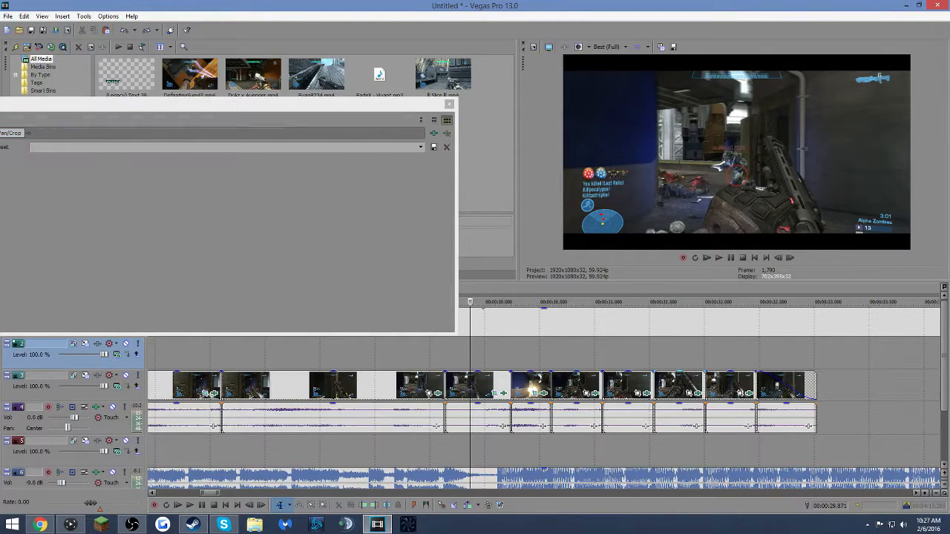
{"action": "key", "text": "ctrl+z"}
{"action": "key", "text": "ctrl+z"}
{"action": "key", "text": "ctrl+z"}
{"action": "key", "text": "ctrl+z"}
{"action": "key", "text": "ctrl+z"}
- Split the explosion clip at 00:00:30.822 and again at 00:00:31.290 to match the beats
{"action": "left_click", "coordinate": [575, 477]}
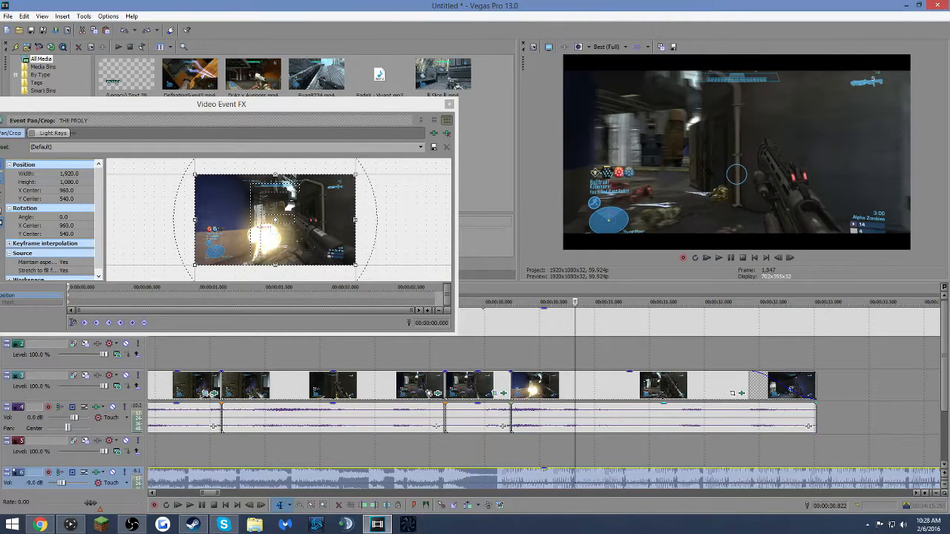
{"action": "scroll", "coordinate": [544, 401], "scroll_direction": "up", "scroll_amount": 1}
{"action": "right_click", "coordinate": [538, 386]}
{"action": "left_click", "coordinate": [565, 217]}
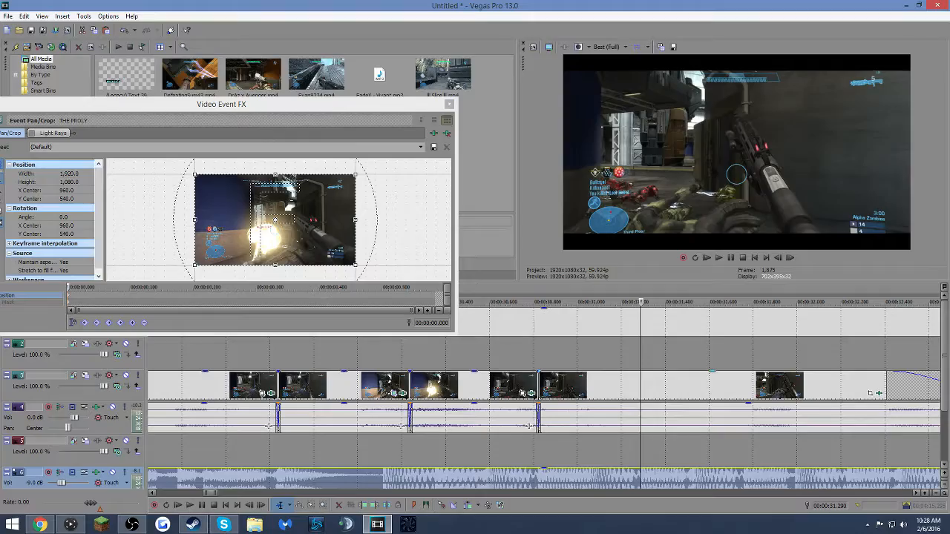
{"action": "right_click", "coordinate": [639, 387]}
{"action": "left_click", "coordinate": [653, 219]}
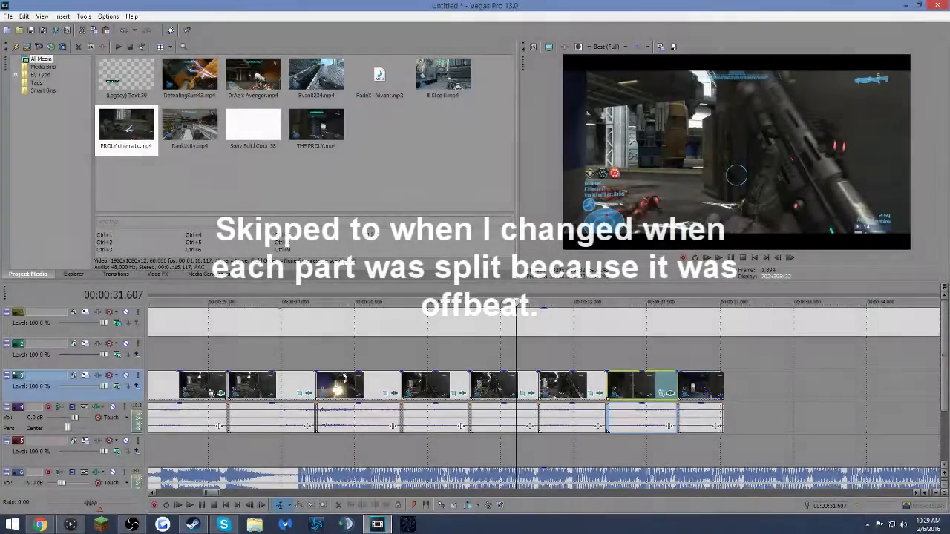
- Paste the copied event attributes onto the last clip and play back the resplit section from about 00:00:29.4
{"action": "right_click", "coordinate": [701, 391]}
{"action": "left_click", "coordinate": [740, 166]}
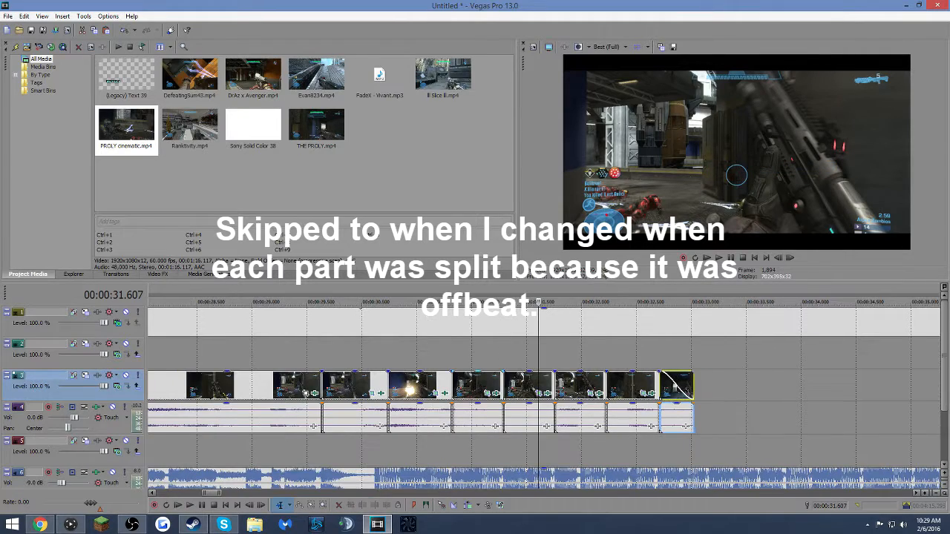
{"action": "left_click", "coordinate": [297, 353]}
{"action": "key", "text": "space"}
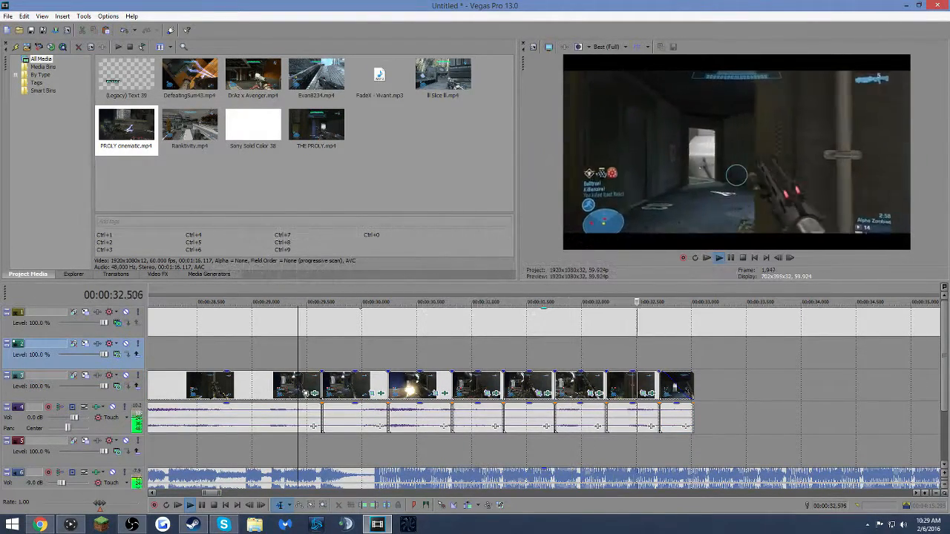
{"action": "key", "text": "space"}
- Widen the explosion clip's start crop to about 1,780 × 966 and copy that pan/crop keyframe
{"action": "left_click", "coordinate": [409, 389]}
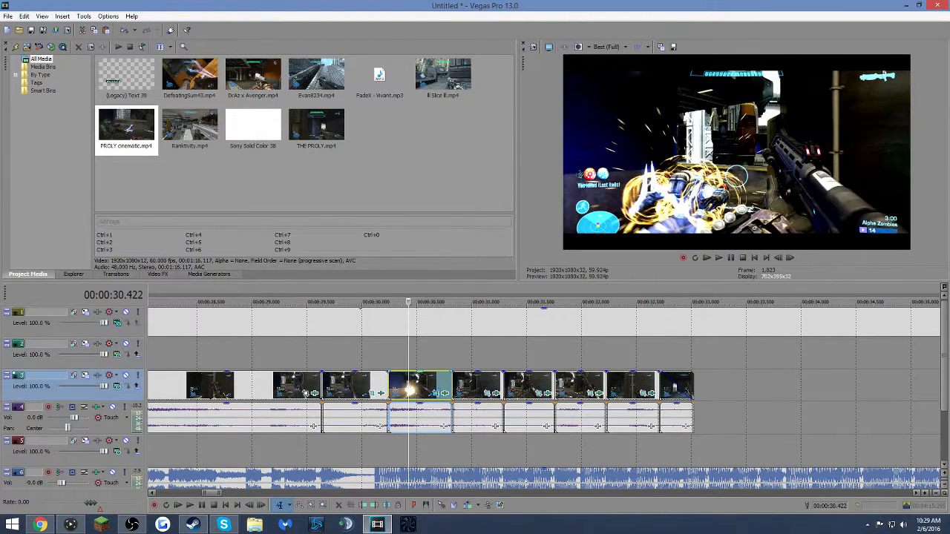
{"action": "left_click", "coordinate": [436, 393]}
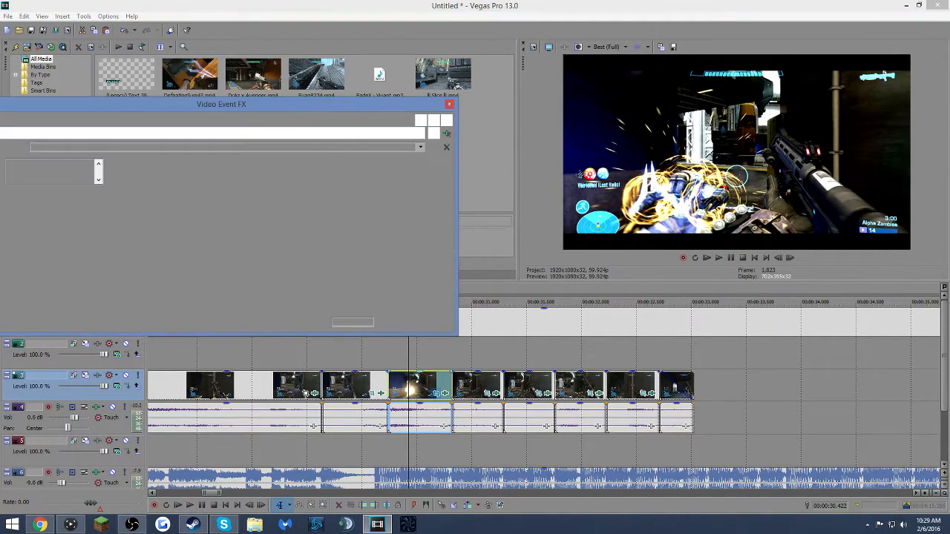
{"action": "scroll", "coordinate": [277, 224], "scroll_direction": "up", "scroll_amount": 8}
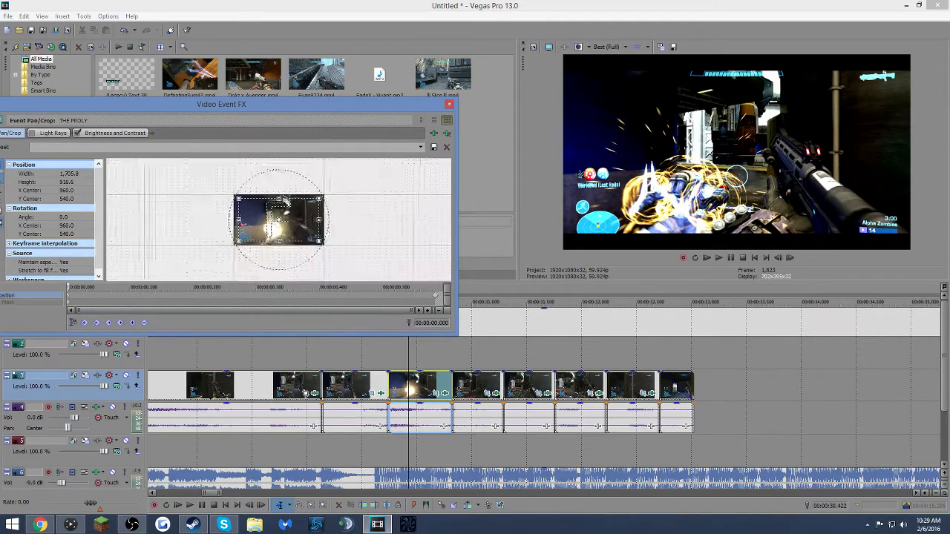
{"action": "left_click_drag", "start_coordinate": [347, 256], "coordinate": [349, 258]}
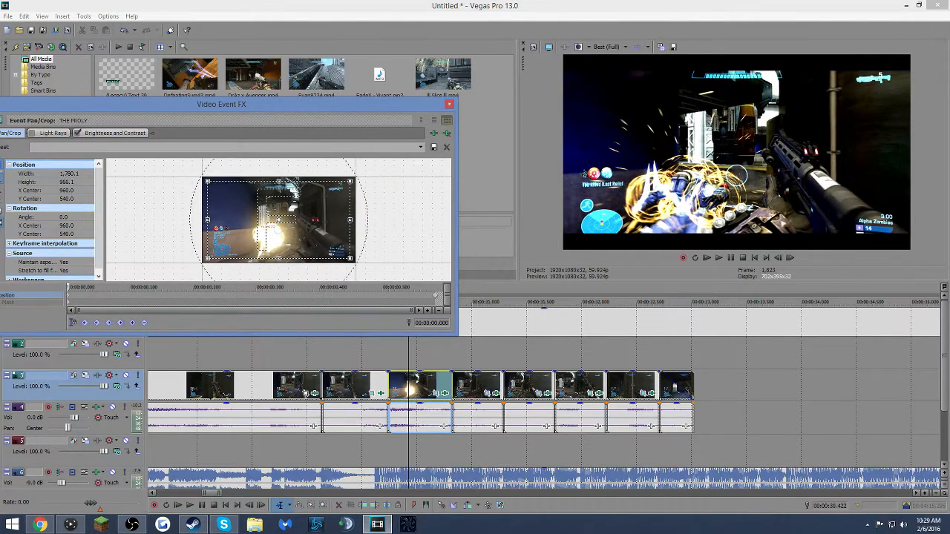
{"action": "right_click", "coordinate": [68, 296]}
{"action": "left_click", "coordinate": [93, 316]}
- Paste the copied crop keyframe onto the start of the pan/crop of the clip right after the explosion clip
{"action": "left_click", "coordinate": [466, 385]}
{"action": "left_click", "coordinate": [487, 393]}
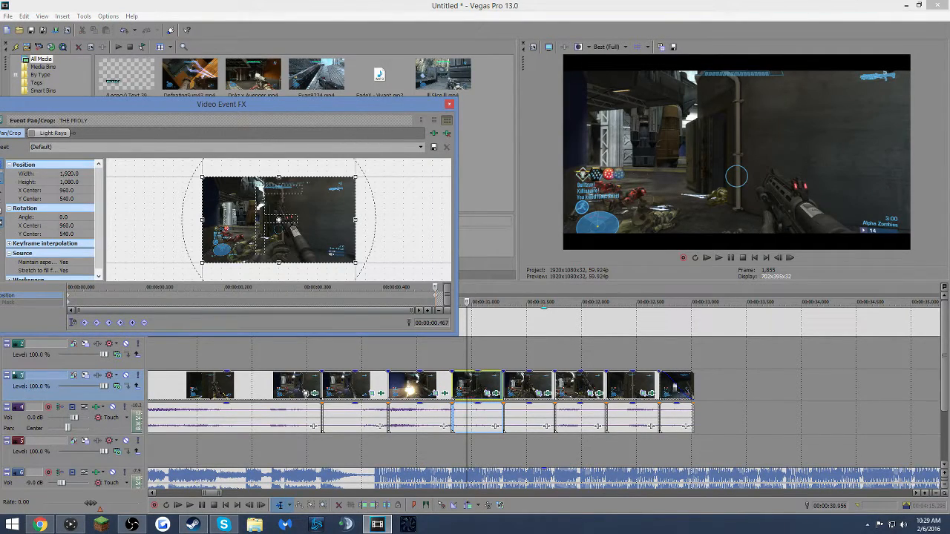
{"action": "key", "text": "ctrl+v"}
{"action": "right_click", "coordinate": [68, 297]}
{"action": "left_click", "coordinate": [93, 327]}
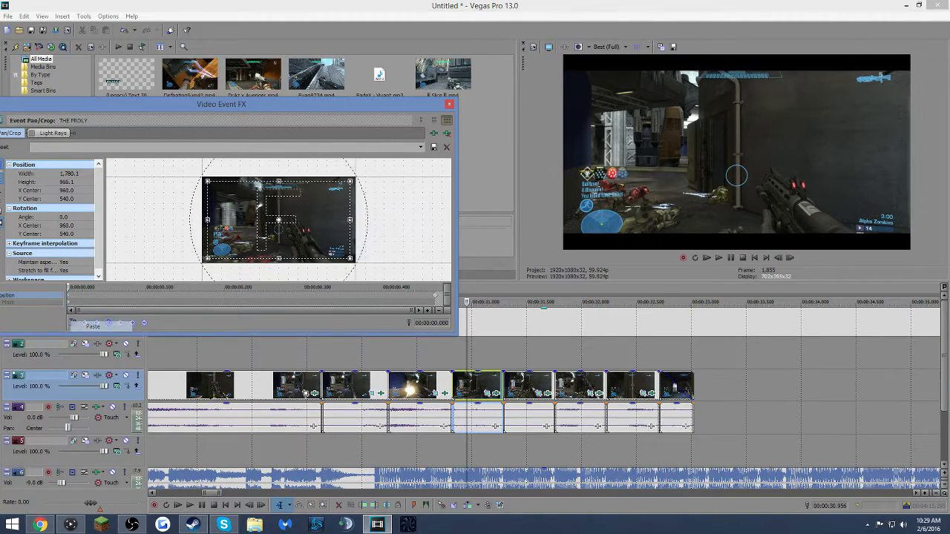
{"action": "key", "text": "alt+F4"}
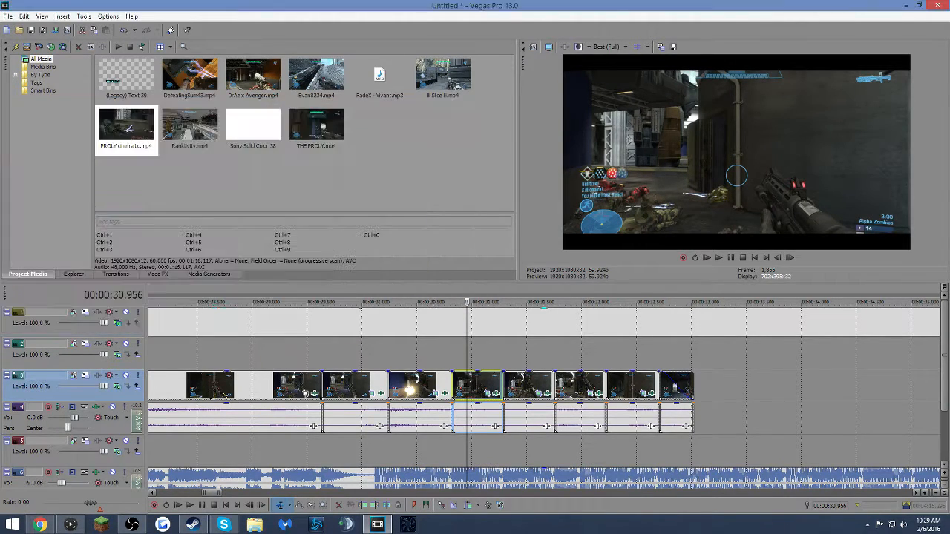
- Copy the clip after the explosion, paste its event attributes onto each of the four clips following it, and preview from 00:00:30.121
{"action": "right_click", "coordinate": [471, 386]}
{"action": "left_click", "coordinate": [512, 139]}
{"action": "right_click", "coordinate": [530, 386]}
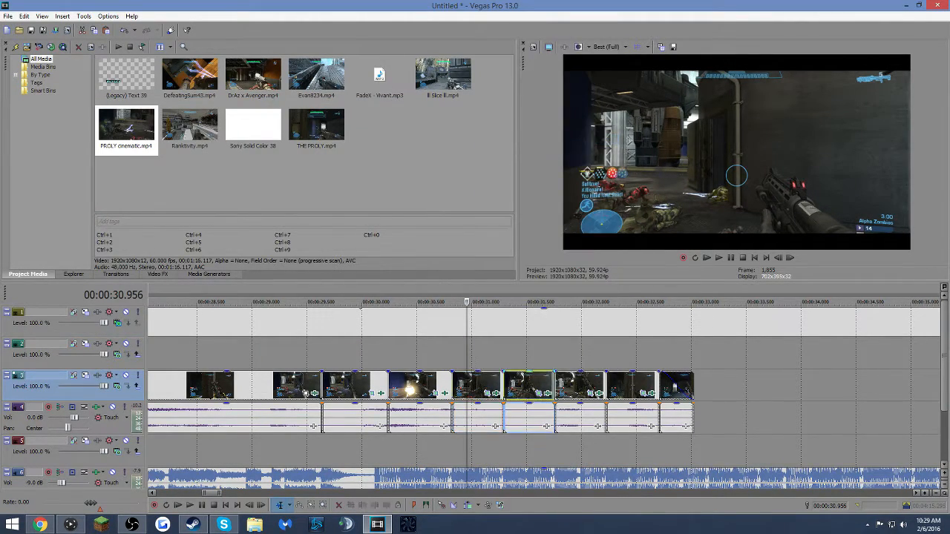
{"action": "left_click", "coordinate": [564, 164]}
{"action": "right_click", "coordinate": [575, 386]}
{"action": "left_click", "coordinate": [594, 155]}
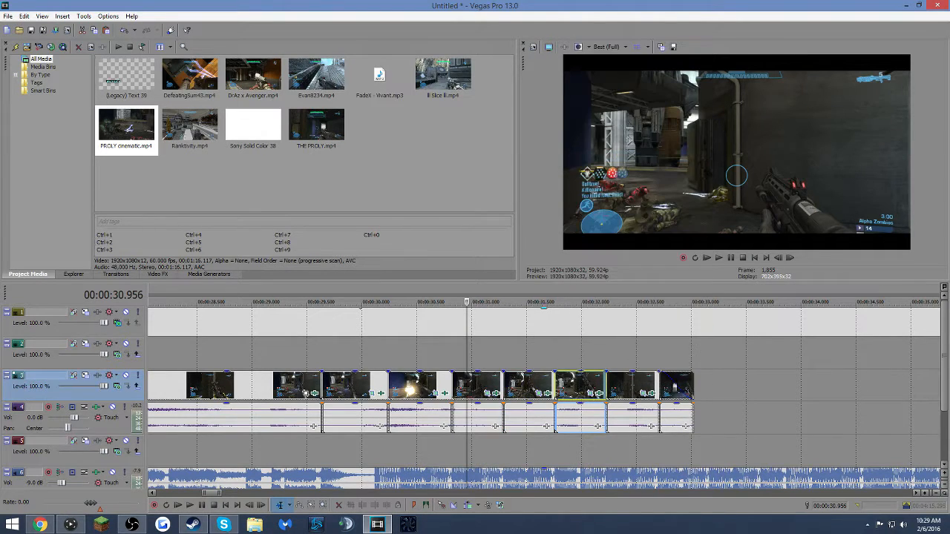
{"action": "right_click", "coordinate": [631, 386]}
{"action": "left_click", "coordinate": [668, 164]}
{"action": "right_click", "coordinate": [675, 386]}
{"action": "left_click", "coordinate": [712, 161]}
{"action": "left_click", "coordinate": [376, 324]}
{"action": "key", "text": "space"}
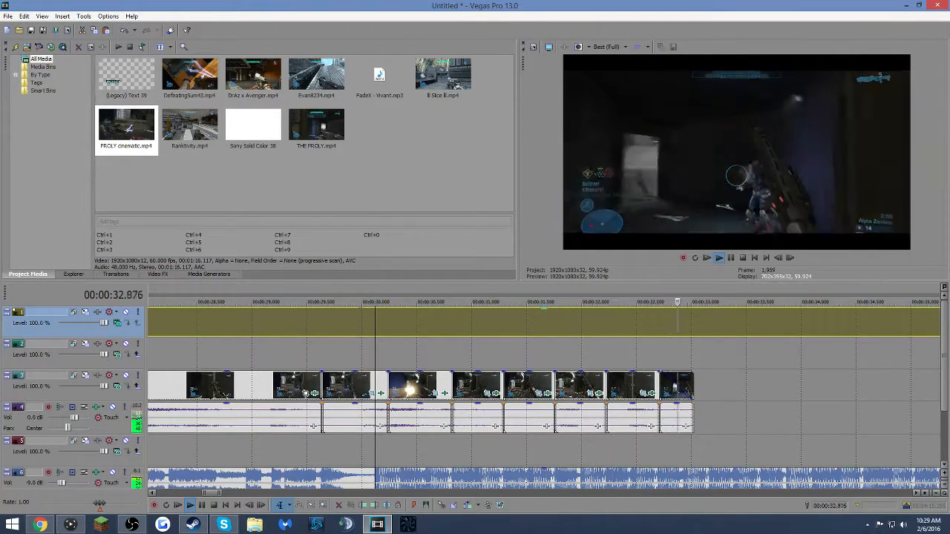
{"action": "key", "text": "space"}
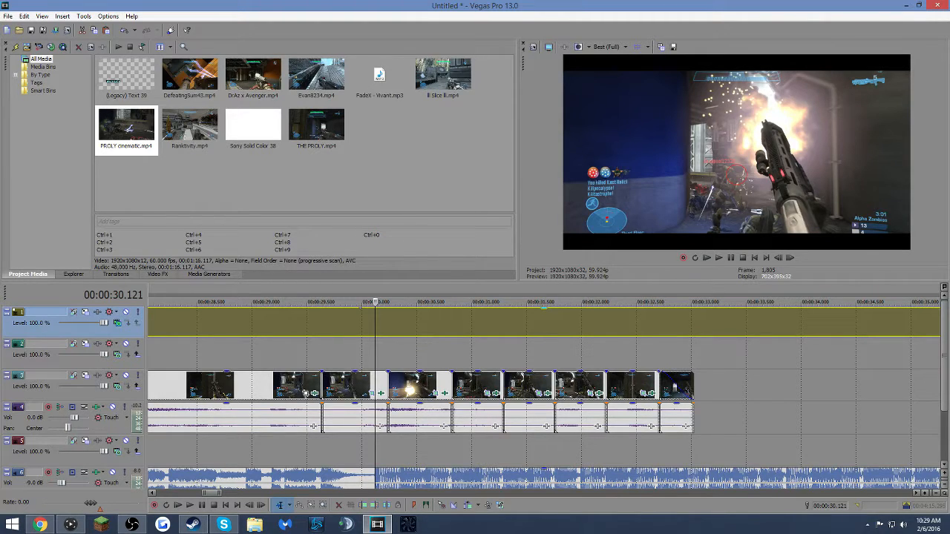
- Review the edited montage by playing it from the first gameplay clip at 00:00:13.334, and again from the project start
{"action": "key", "text": "Down"}
{"action": "key", "text": "Down"}
{"action": "key", "text": "Down"}
{"action": "key", "text": "Down"}
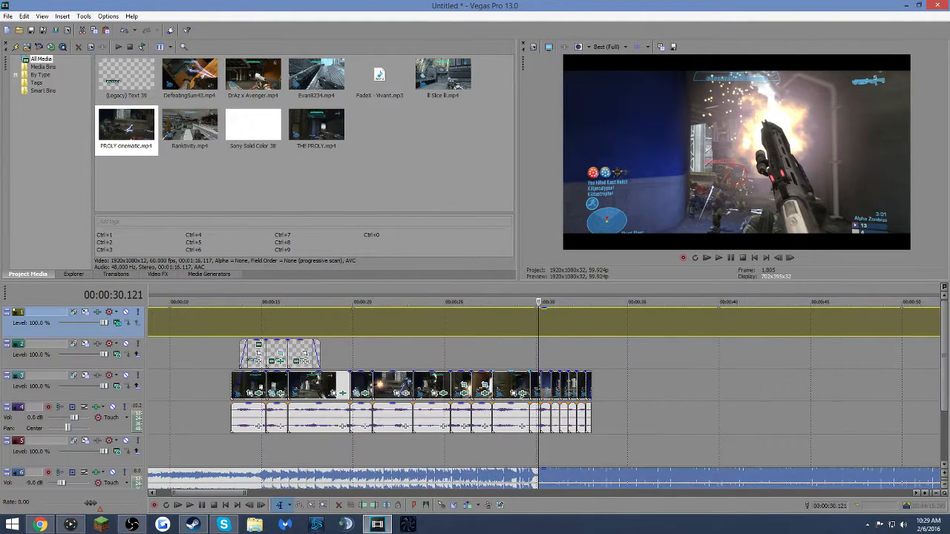
{"action": "left_click", "coordinate": [492, 353]}
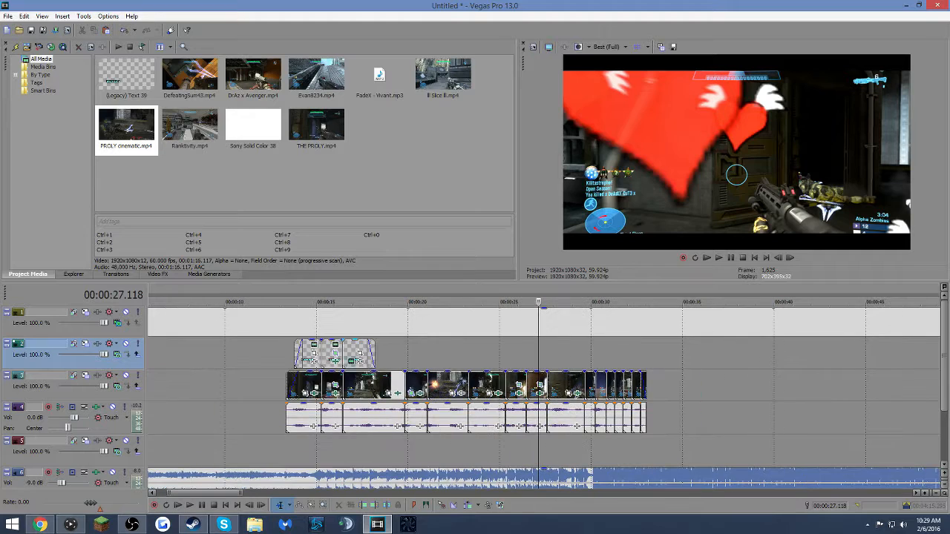
{"action": "left_click", "coordinate": [290, 386]}
{"action": "key", "text": "space"}
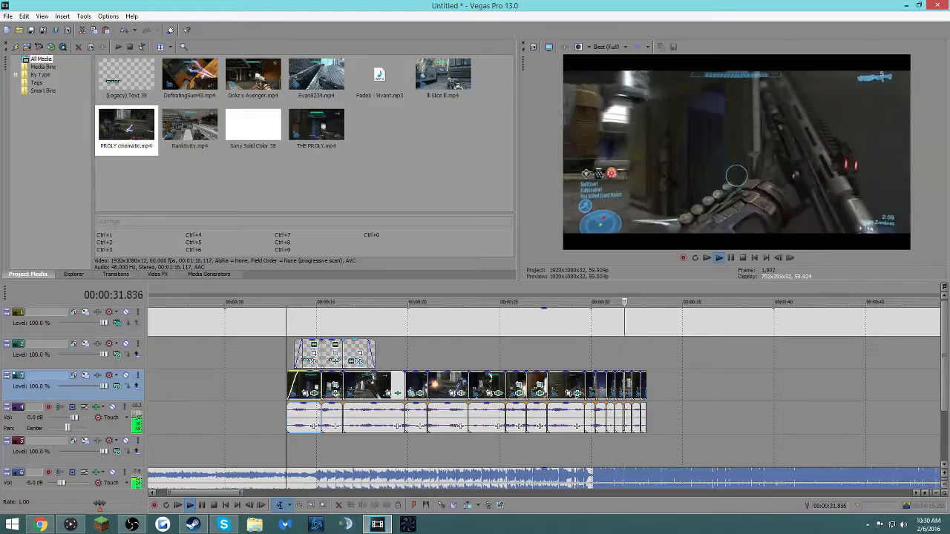
{"action": "key", "text": "space"}
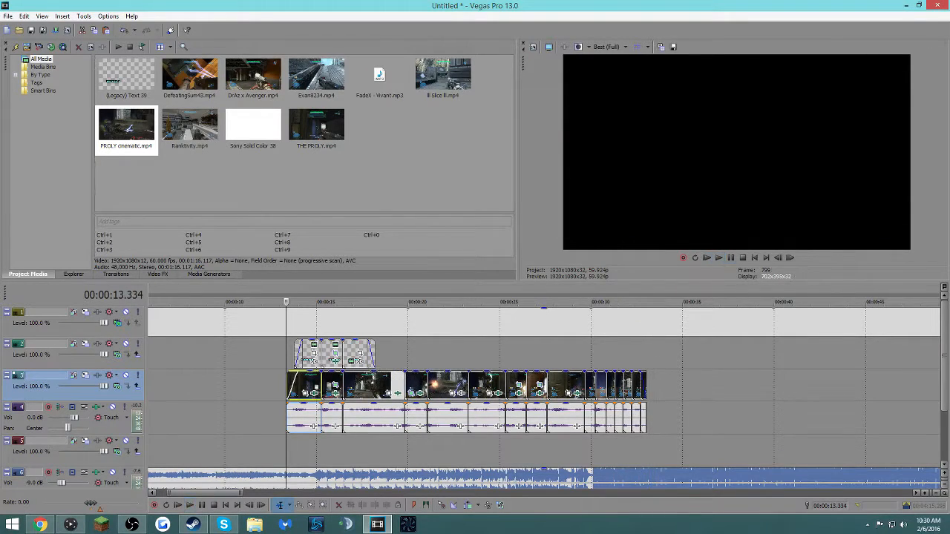
{"action": "scroll", "coordinate": [368, 368], "scroll_direction": "down", "scroll_amount": 4}
{"action": "left_click", "coordinate": [211, 445]}
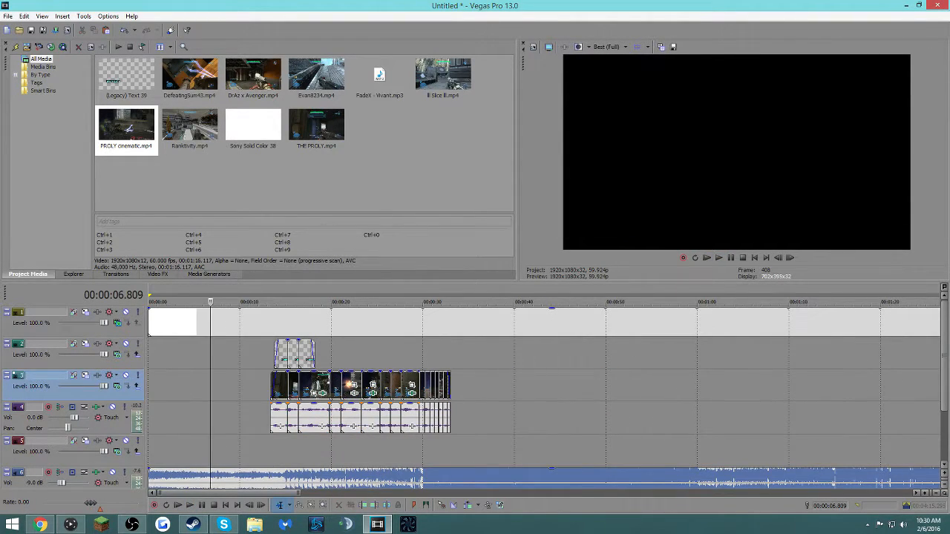
{"action": "scroll", "coordinate": [211, 446], "scroll_direction": "up", "scroll_amount": 5}
{"action": "left_click", "coordinate": [151, 417]}
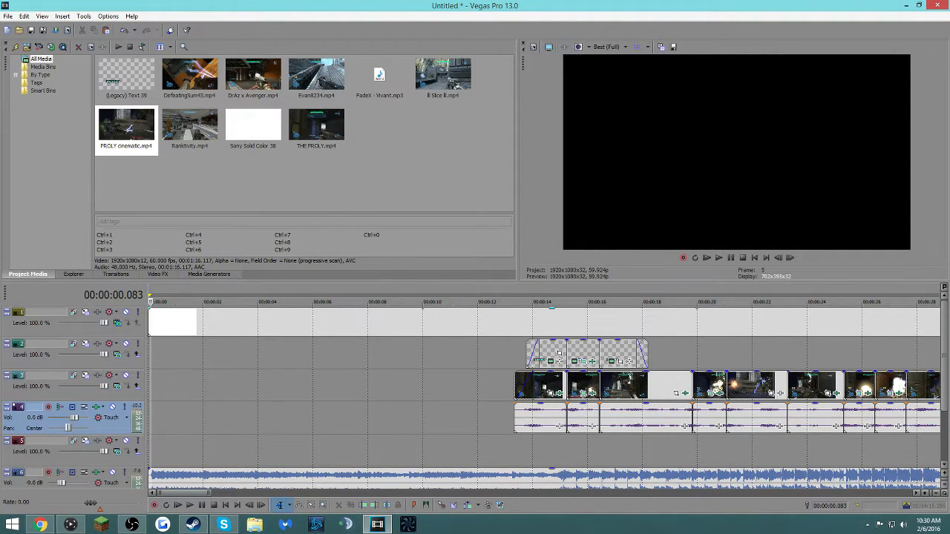
{"action": "left_click", "coordinate": [150, 333]}
{"action": "key", "text": "space"}
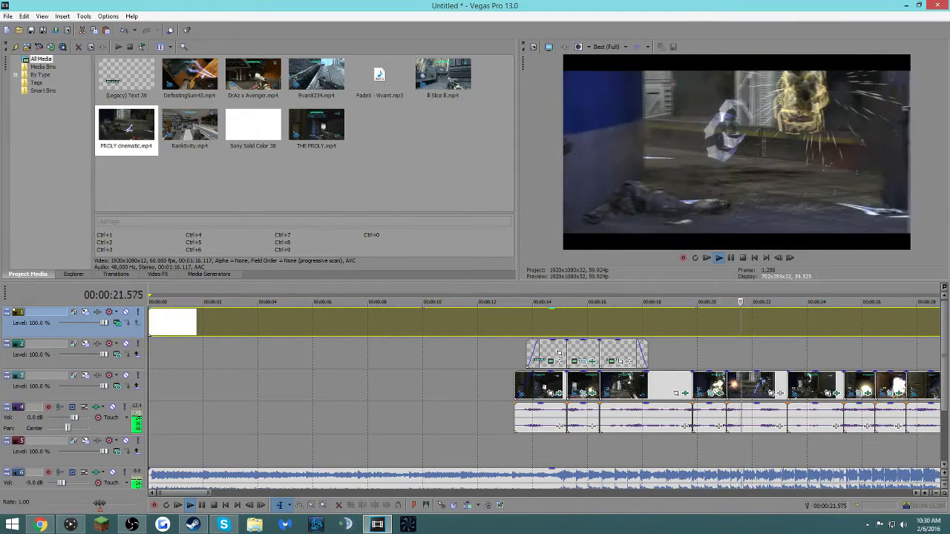
{"action": "key", "text": "space"}
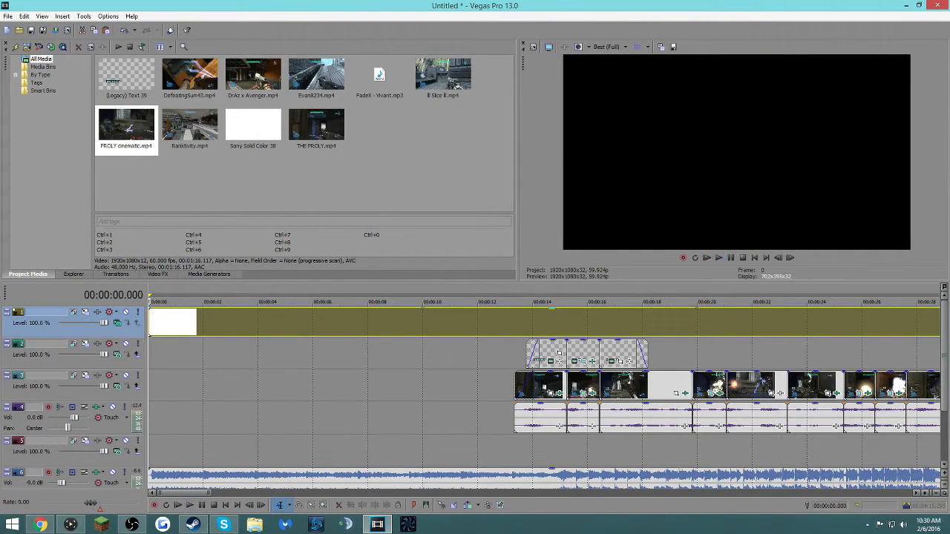
{"action": "scroll", "coordinate": [544, 386], "scroll_direction": "down", "scroll_amount": 1}
{"action": "left_click", "coordinate": [335, 386]}
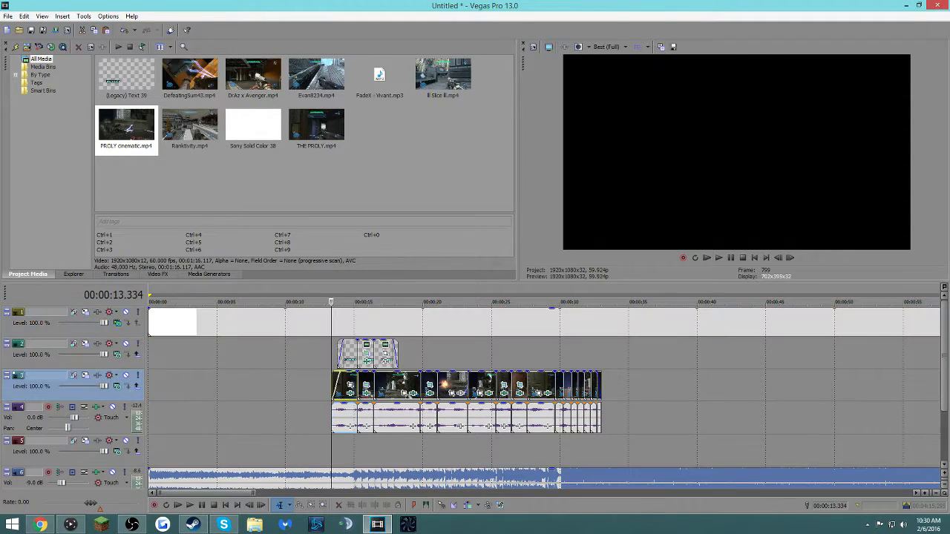
{"action": "scroll", "coordinate": [586, 334], "scroll_direction": "down", "scroll_amount": 4}
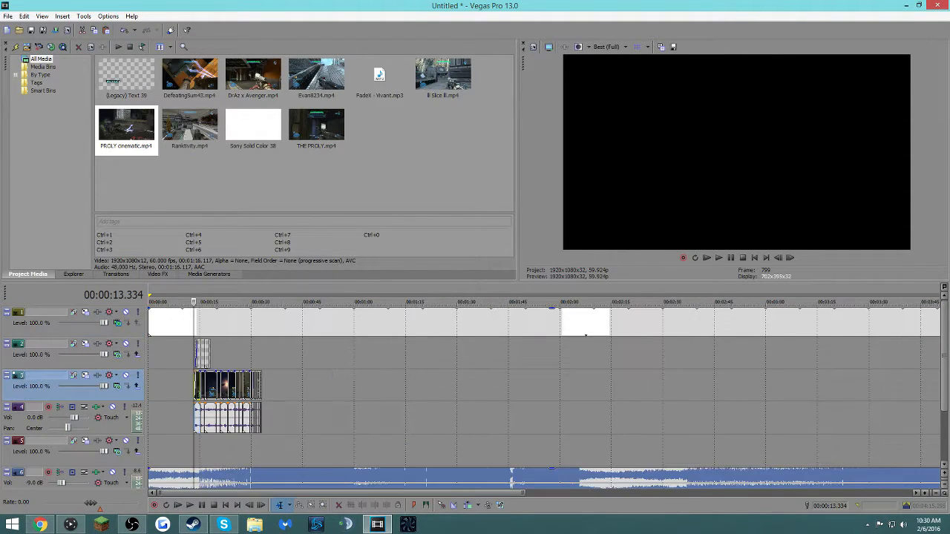
{"action": "scroll", "coordinate": [585, 335], "scroll_direction": "up", "scroll_amount": 6}
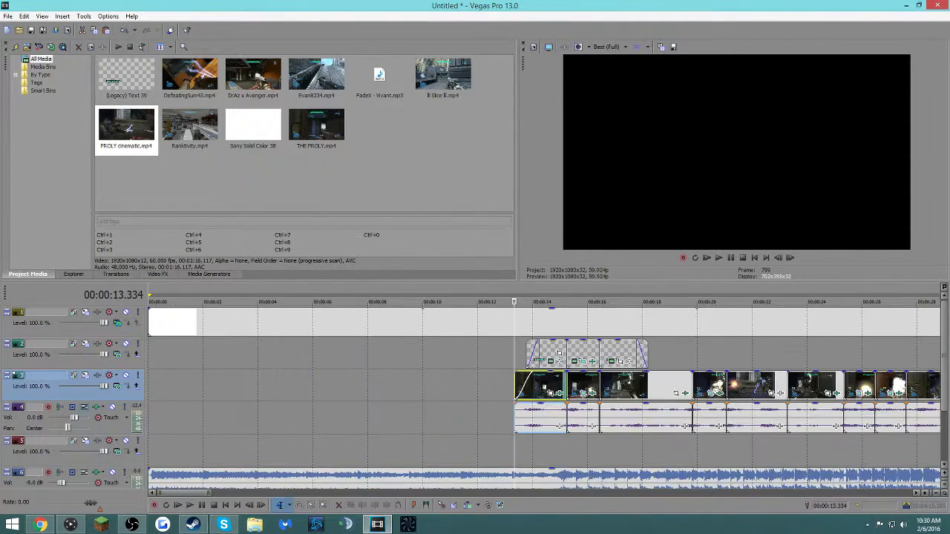
{"action": "key", "text": "ctrl+z"}
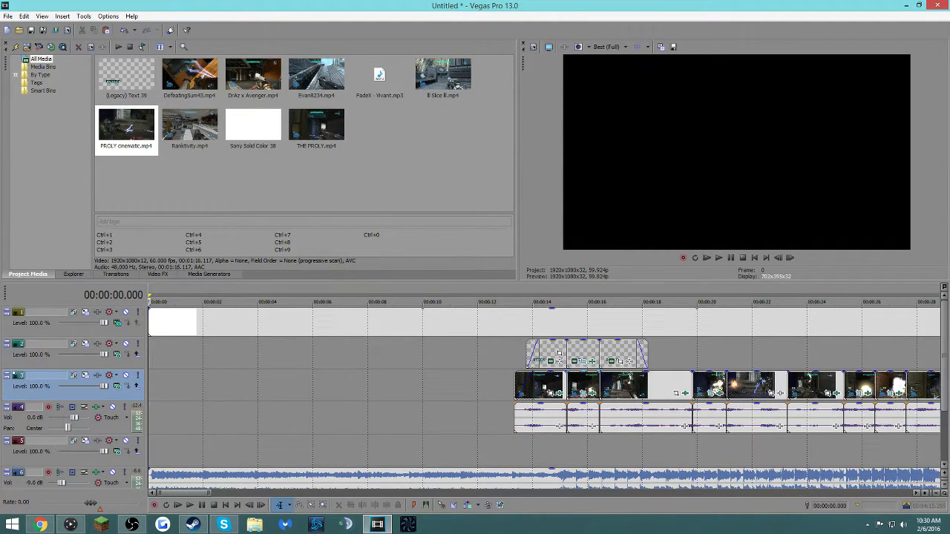
{"action": "scroll", "coordinate": [544, 394], "scroll_direction": "down", "scroll_amount": 2}
{"action": "key", "text": "ctrl+y"}
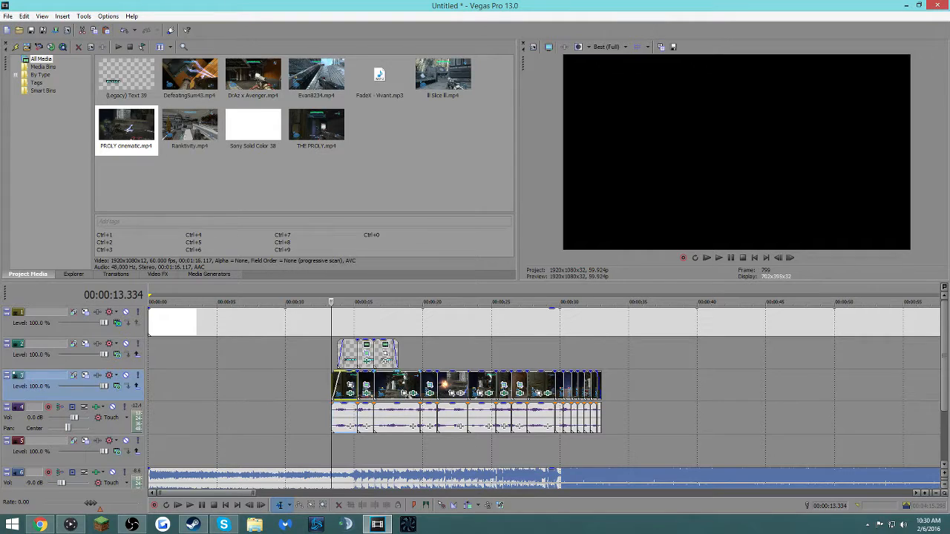
{"action": "right_click", "coordinate": [332, 475]}
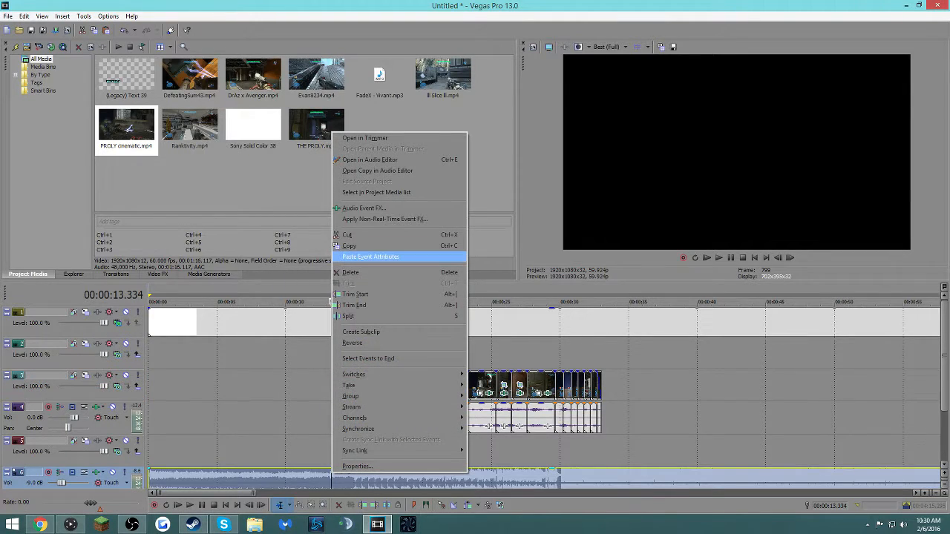
{"action": "left_click", "coordinate": [321, 385]}
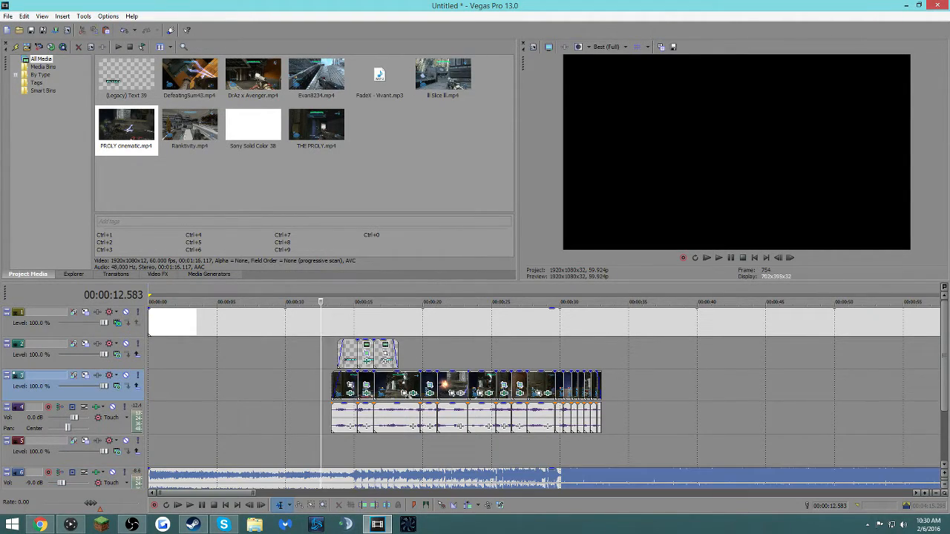
{"action": "left_click", "coordinate": [332, 385]}
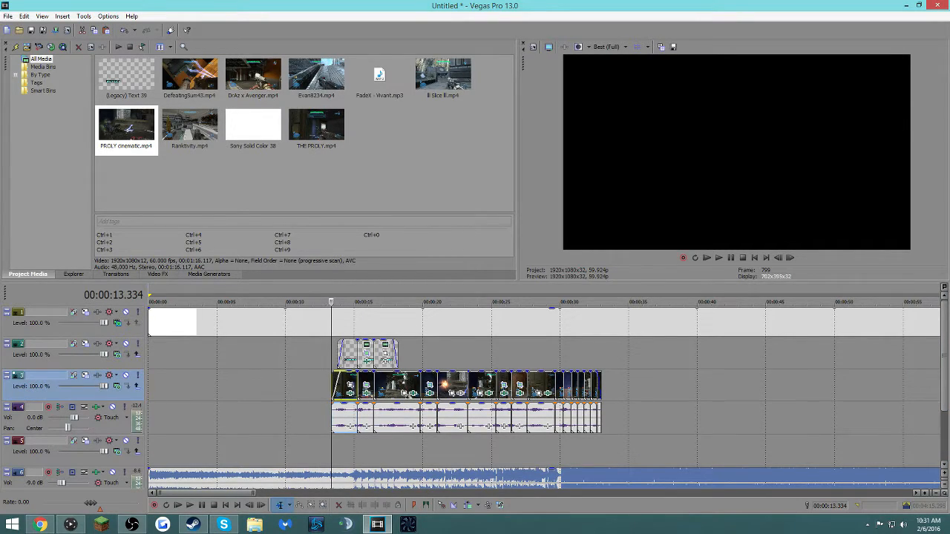
{"action": "left_click", "coordinate": [599, 386]}
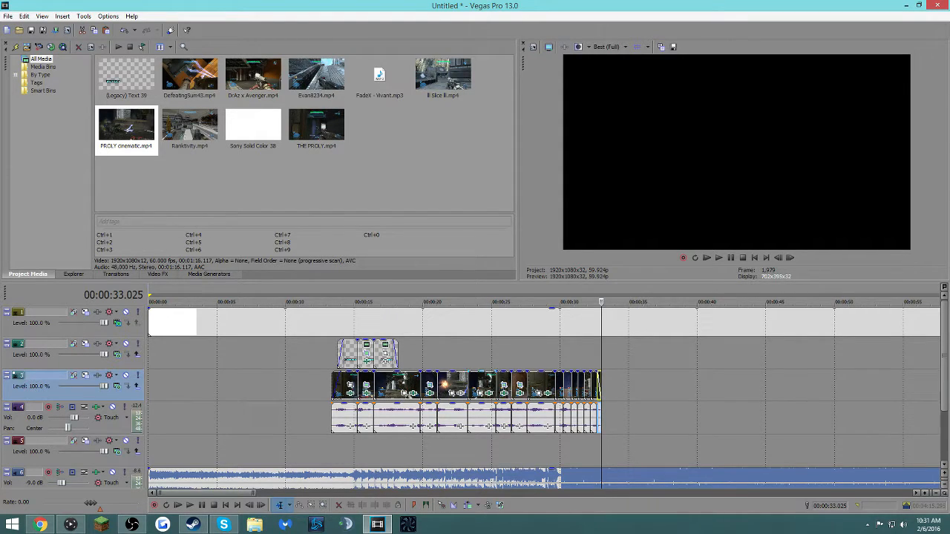
- Fade in the start of the first gameplay clip at 00:00:13.334 and fade out the end of the last gameplay clip
{"action": "left_click", "coordinate": [334, 385]}
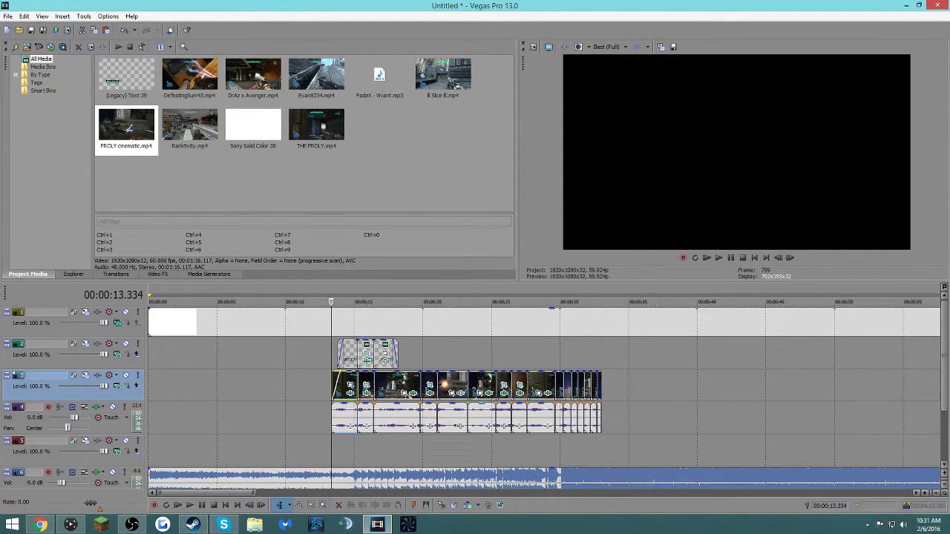
{"action": "left_click_drag", "start_coordinate": [600, 374], "coordinate": [596, 374]}
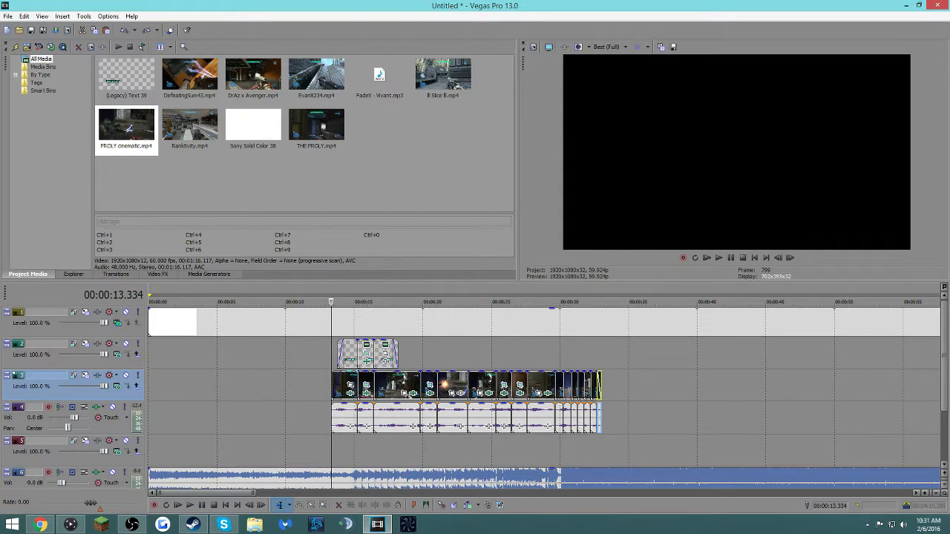
{"action": "left_click_drag", "start_coordinate": [332, 373], "coordinate": [341, 373]}
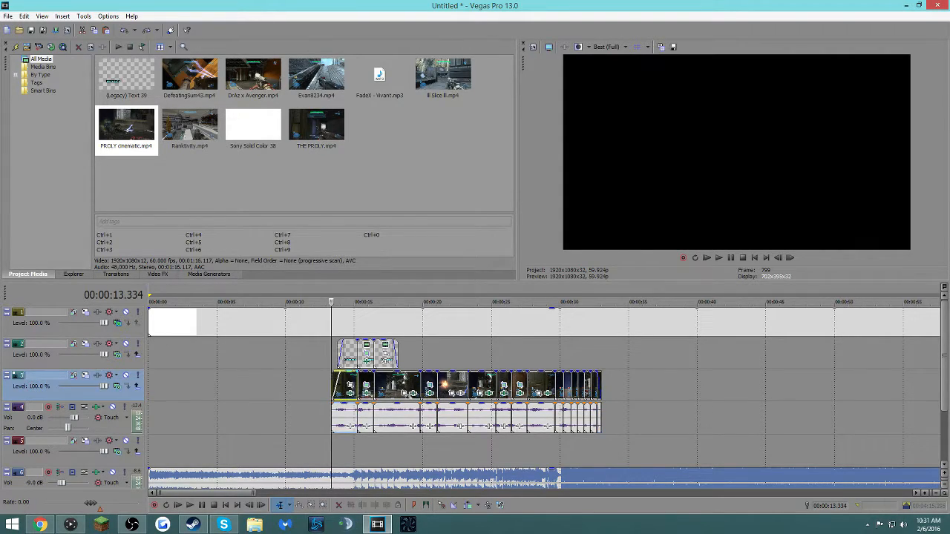
- Examine the full length of the project timeline and the edited gameplay section within it
{"action": "scroll", "coordinate": [544, 394], "scroll_direction": "up", "scroll_amount": 3}
{"action": "scroll", "coordinate": [544, 394], "scroll_direction": "down", "scroll_amount": 2}
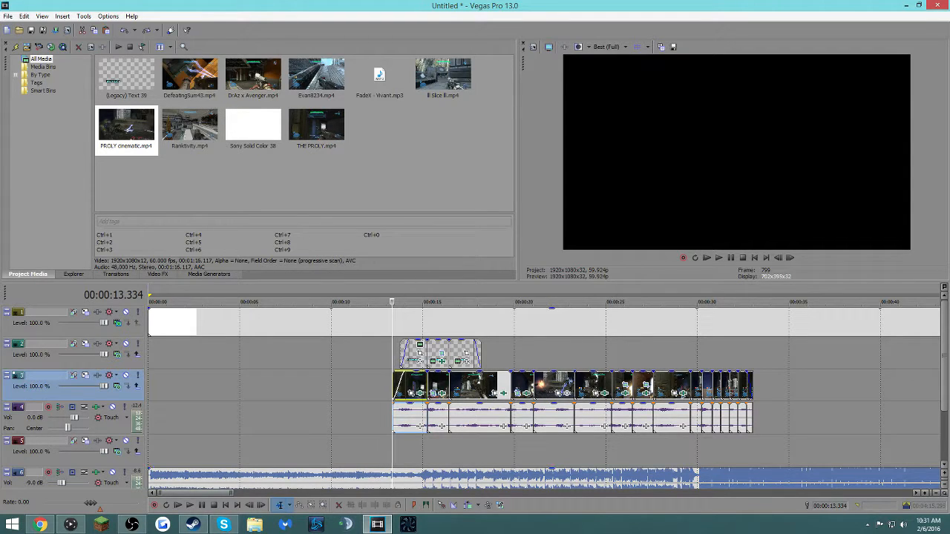
{"action": "scroll", "coordinate": [544, 394], "scroll_direction": "down", "scroll_amount": 8}
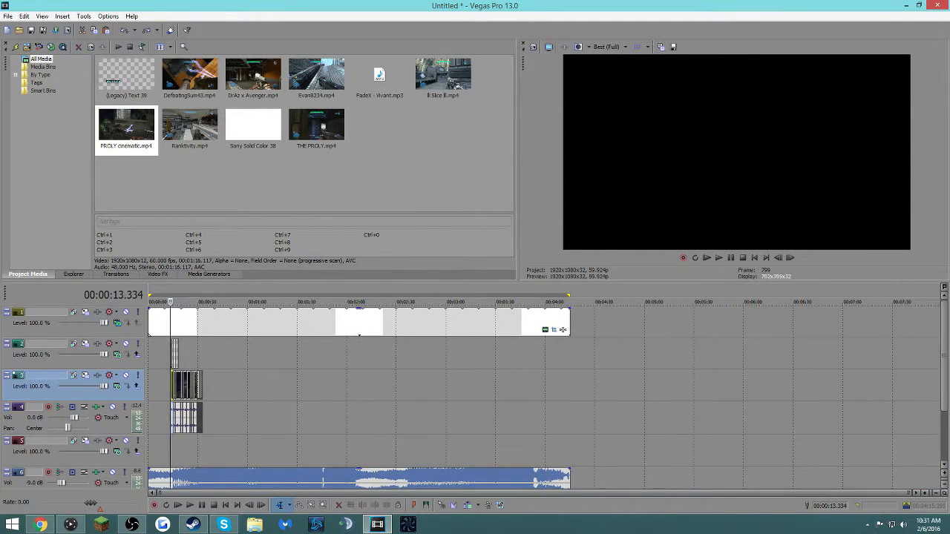
{"action": "scroll", "coordinate": [544, 394], "scroll_direction": "up", "scroll_amount": 2}
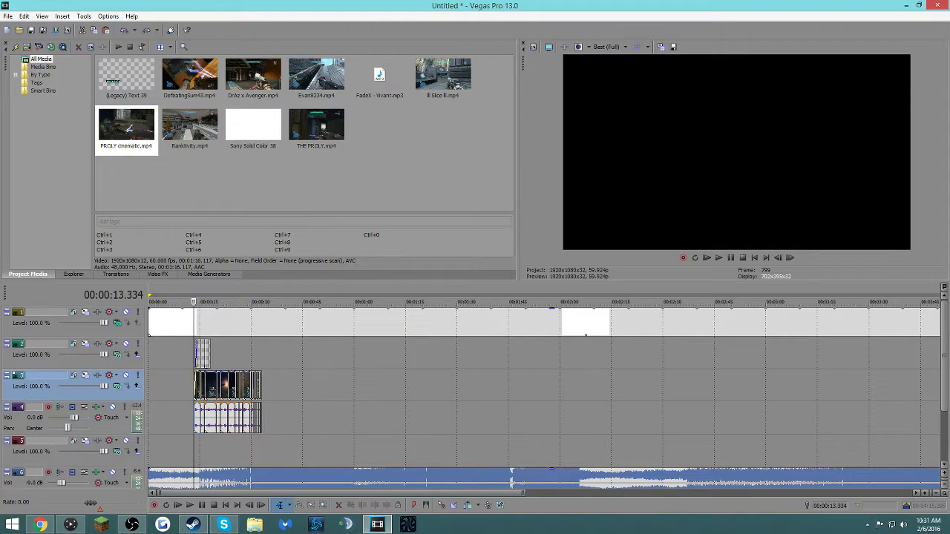
{"action": "scroll", "coordinate": [544, 394], "scroll_direction": "down", "scroll_amount": 2}
{"action": "scroll", "coordinate": [544, 393], "scroll_direction": "up", "scroll_amount": 2}
{"action": "scroll", "coordinate": [544, 393], "scroll_direction": "up", "scroll_amount": 6}
{"action": "scroll", "coordinate": [544, 394], "scroll_direction": "down", "scroll_amount": 1}
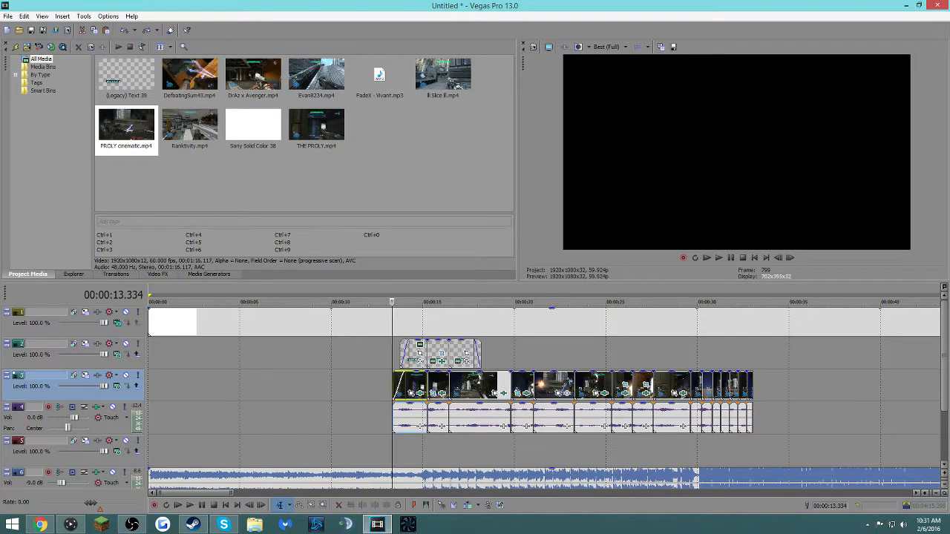
- Position the playhead at 00:00:32.925 in the last gameplay clip and look through the list of available video effects
{"action": "left_click", "coordinate": [750, 305]}
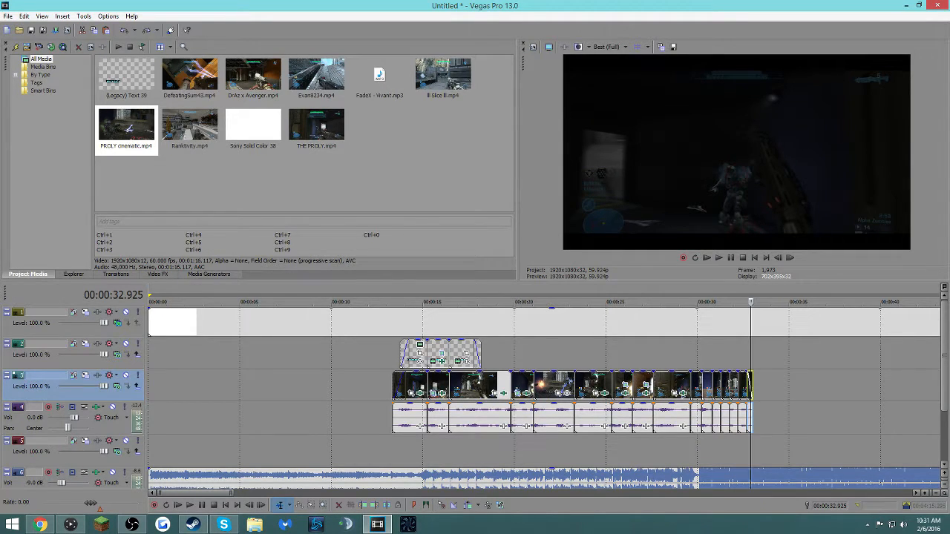
{"action": "key", "text": "alt+8"}
{"action": "scroll", "coordinate": [44, 156], "scroll_direction": "down", "scroll_amount": 9}
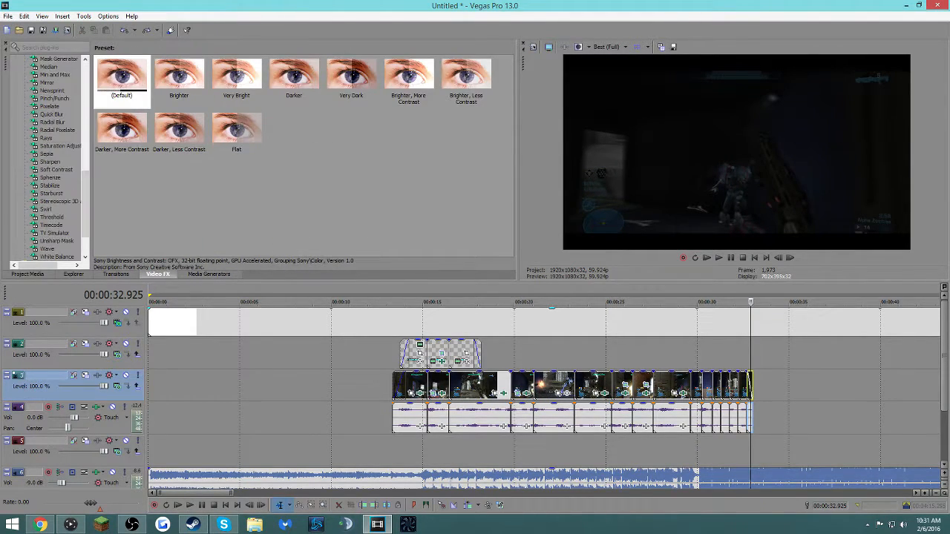
{"action": "scroll", "coordinate": [45, 156], "scroll_direction": "up", "scroll_amount": 9}
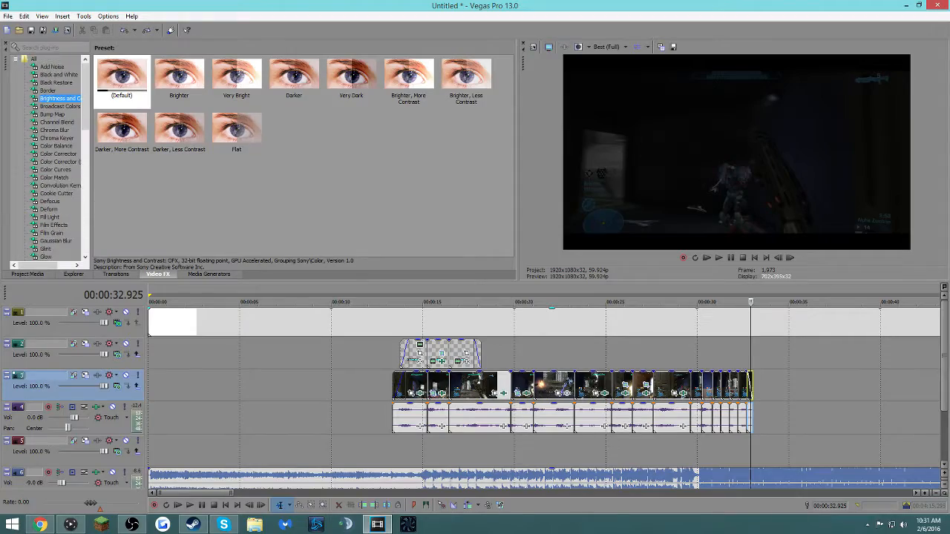